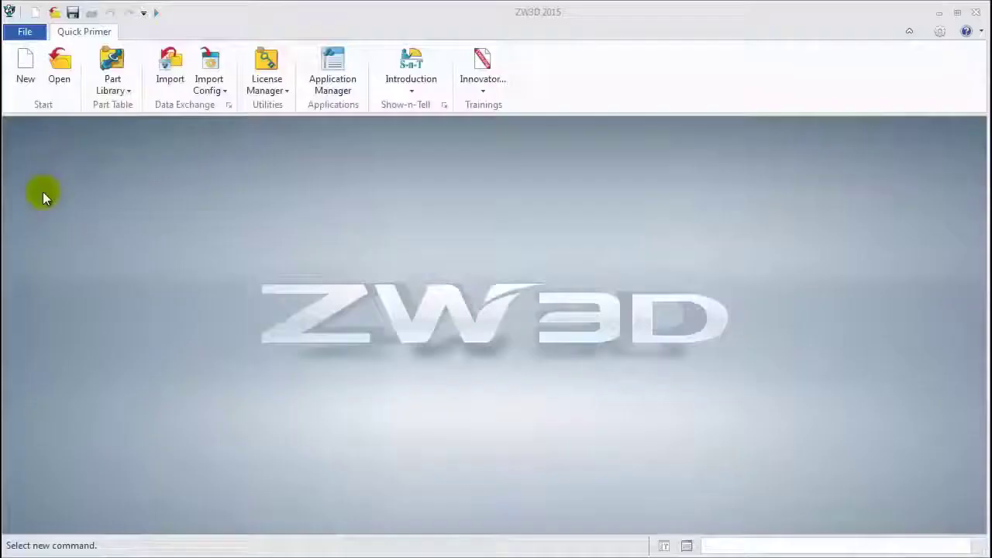
- Create the new part 'Spoon' and open Sketch1 on its XY plane
{"action": "left_click", "coordinate": [20, 71]}
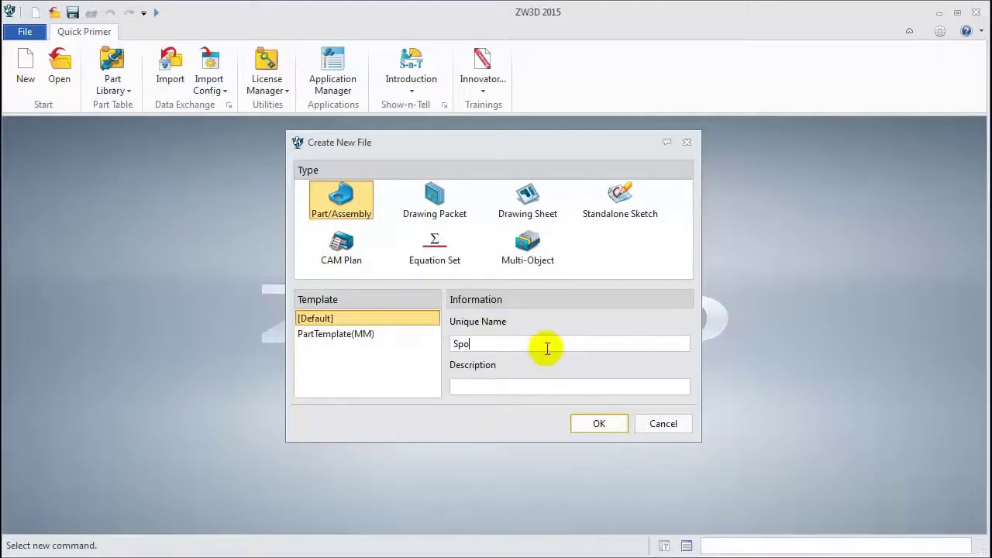
{"action": "key", "text": "Return"}
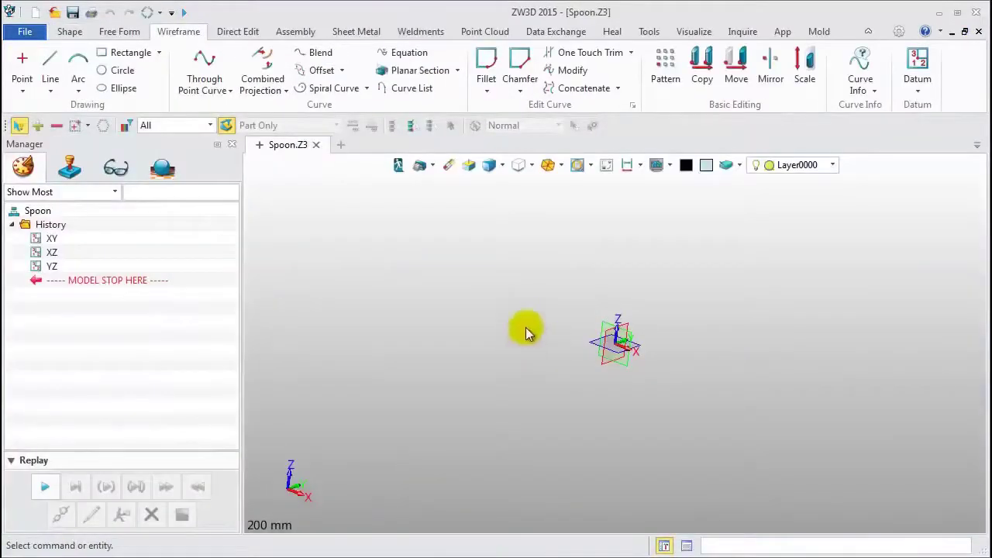
{"action": "right_click", "coordinate": [371, 207]}
{"action": "left_click", "coordinate": [443, 289]}
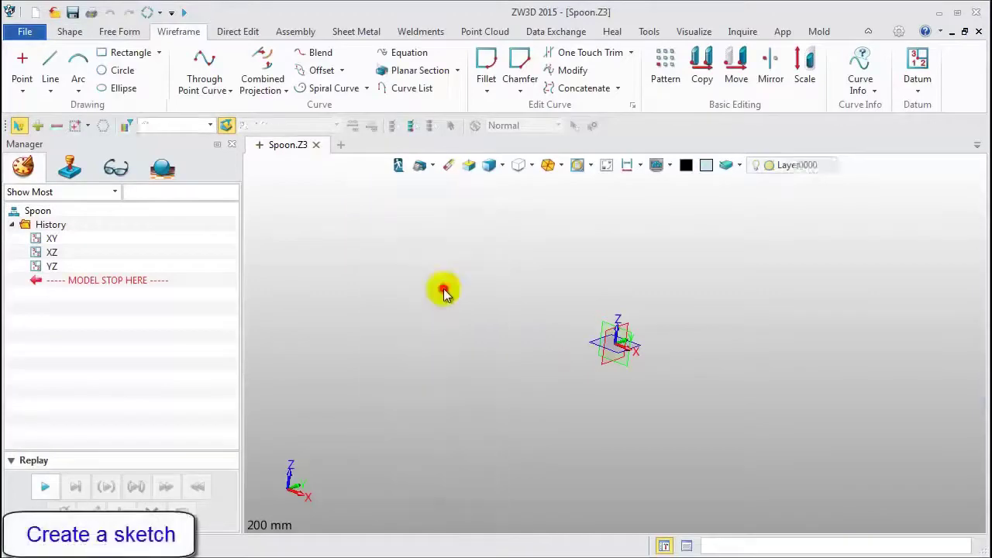
{"action": "left_click", "coordinate": [587, 351]}
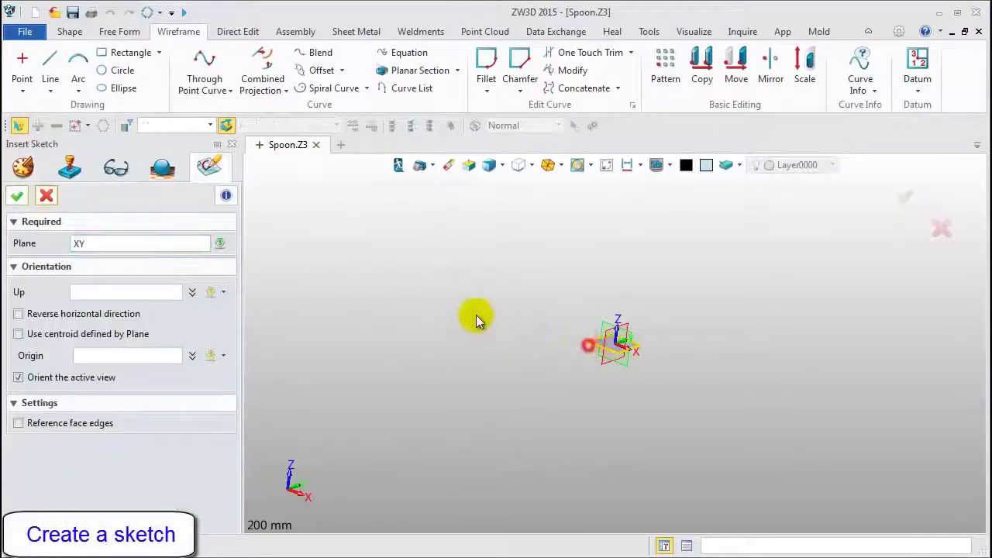
{"action": "left_click", "coordinate": [20, 197]}
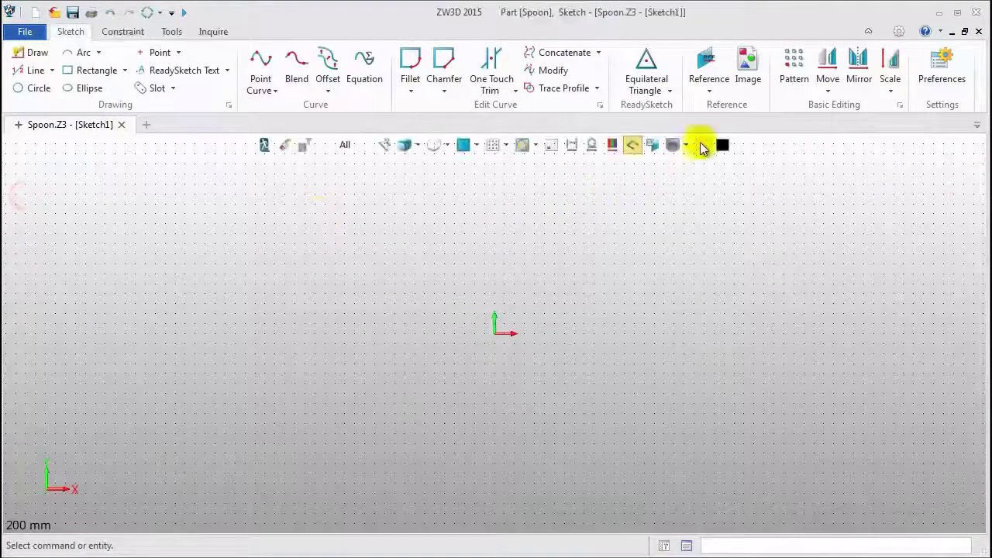
- Place Spoon_Topview.jpg at the origin with width 300 and fit it in view
{"action": "left_click", "coordinate": [747, 66]}
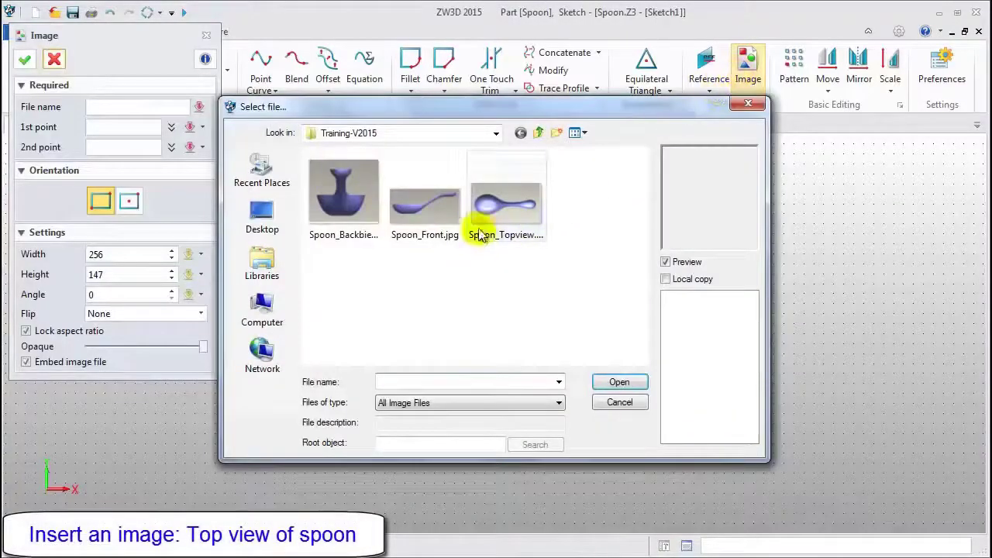
{"action": "left_click", "coordinate": [482, 225]}
{"action": "left_click", "coordinate": [620, 382]}
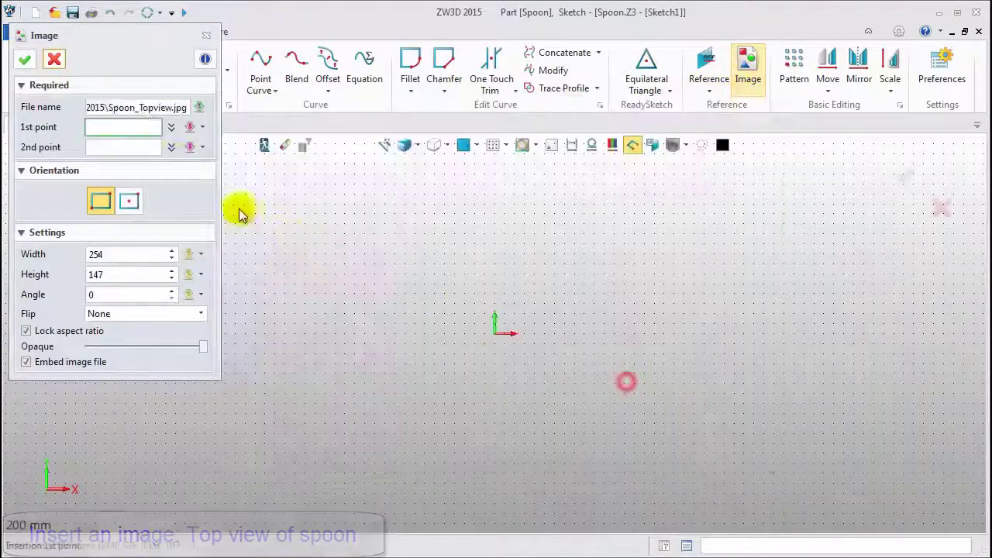
{"action": "middle_click", "coordinate": [131, 130]}
{"action": "left_click", "coordinate": [133, 250]}
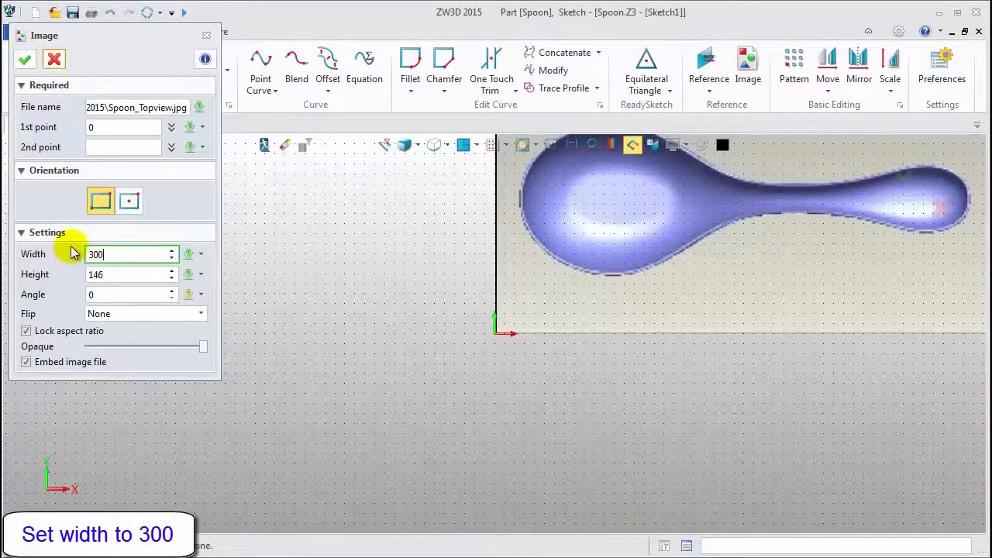
{"action": "key", "text": "Return"}
{"action": "left_click", "coordinate": [25, 59]}
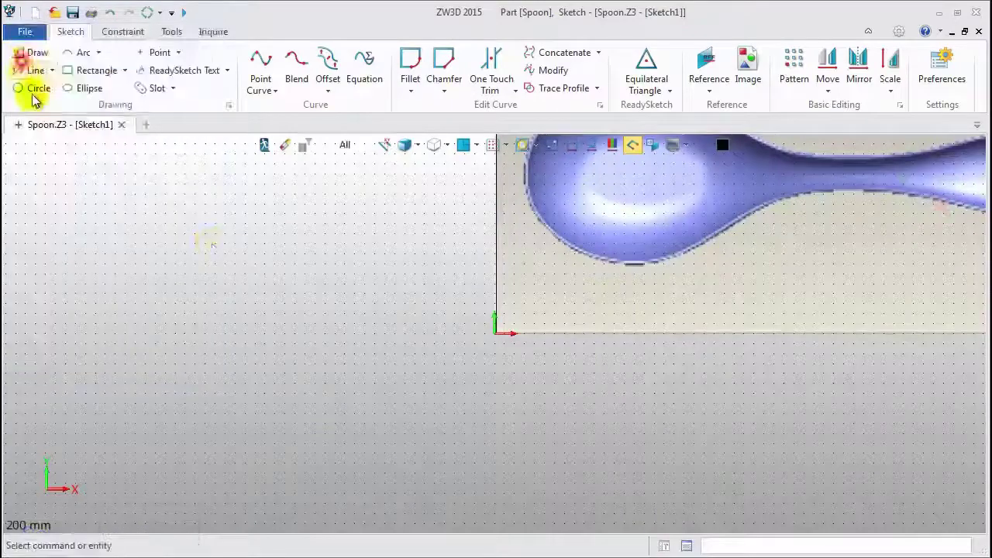
{"action": "key", "text": "ctrl+f"}
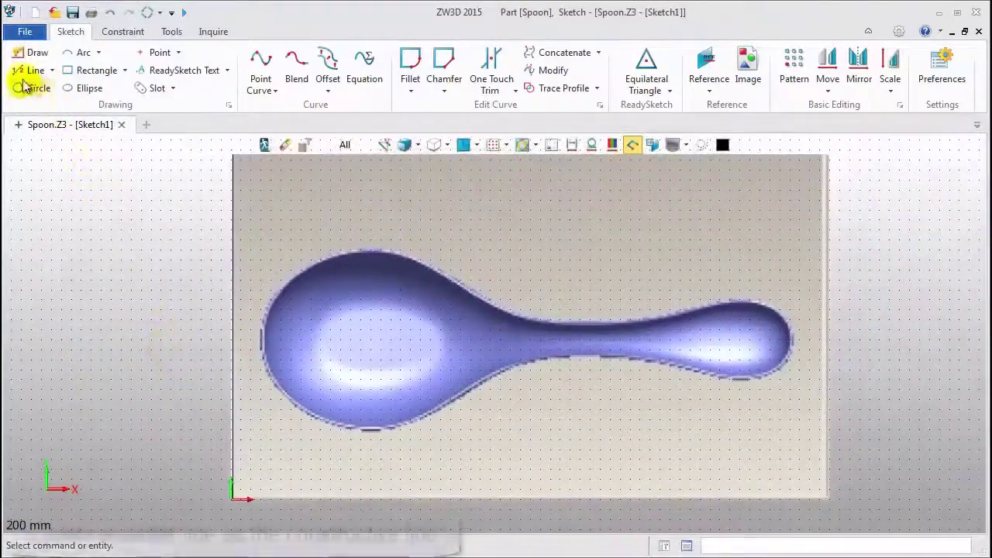
- Draw a 265-long line from 15,80 to 280,80 along the spoon and make it construction
{"action": "left_click", "coordinate": [31, 70]}
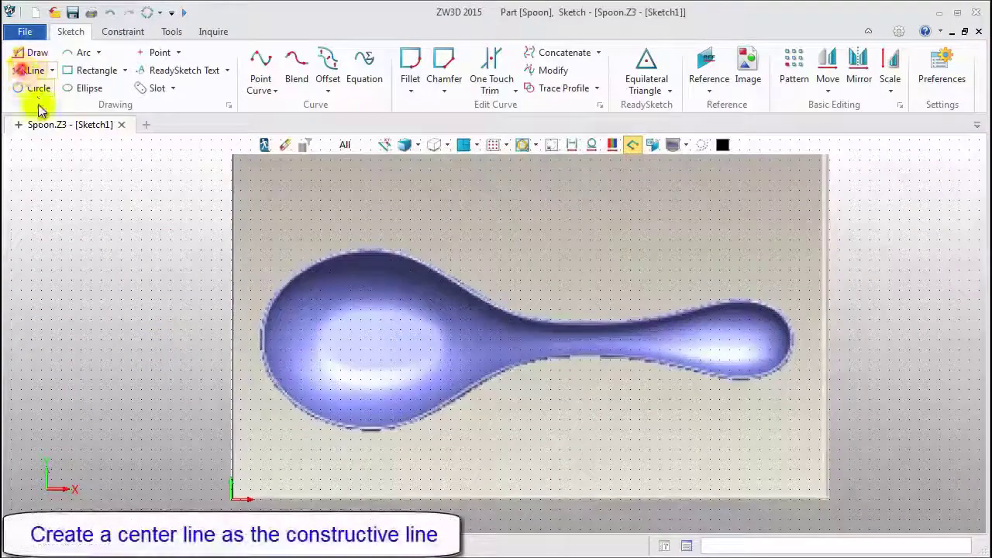
{"action": "left_click", "coordinate": [262, 343]}
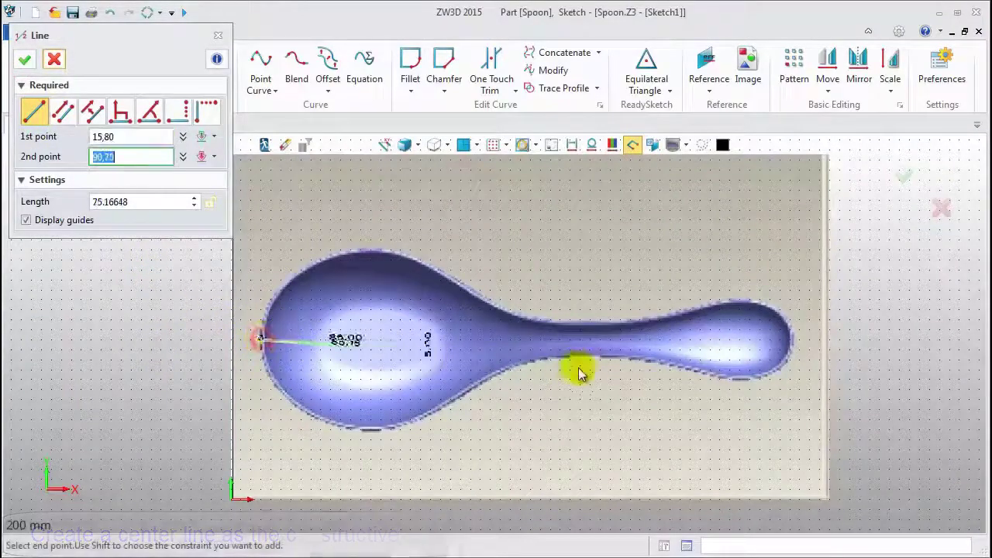
{"action": "left_click", "coordinate": [790, 341]}
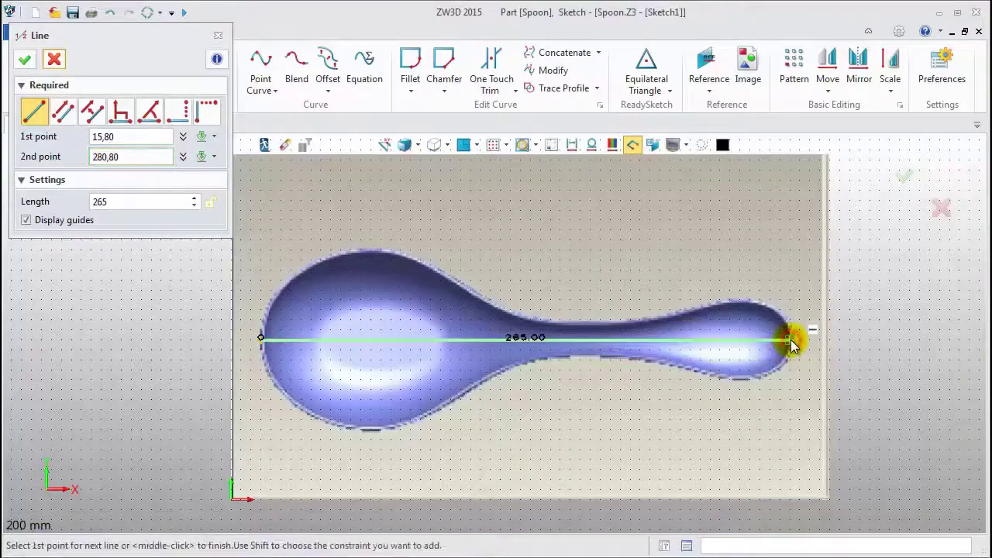
{"action": "middle_click", "coordinate": [789, 341]}
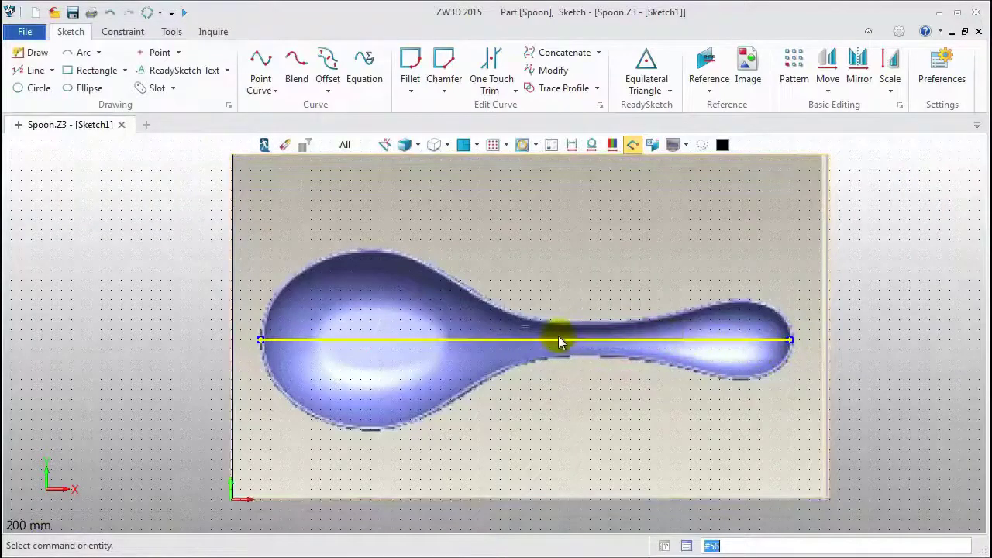
{"action": "right_click", "coordinate": [421, 341]}
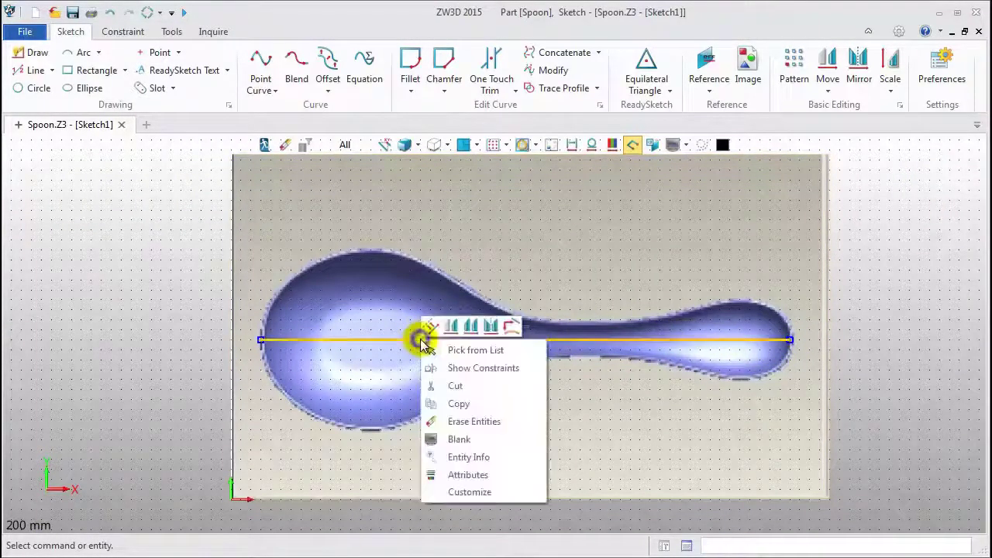
{"action": "left_click", "coordinate": [432, 325]}
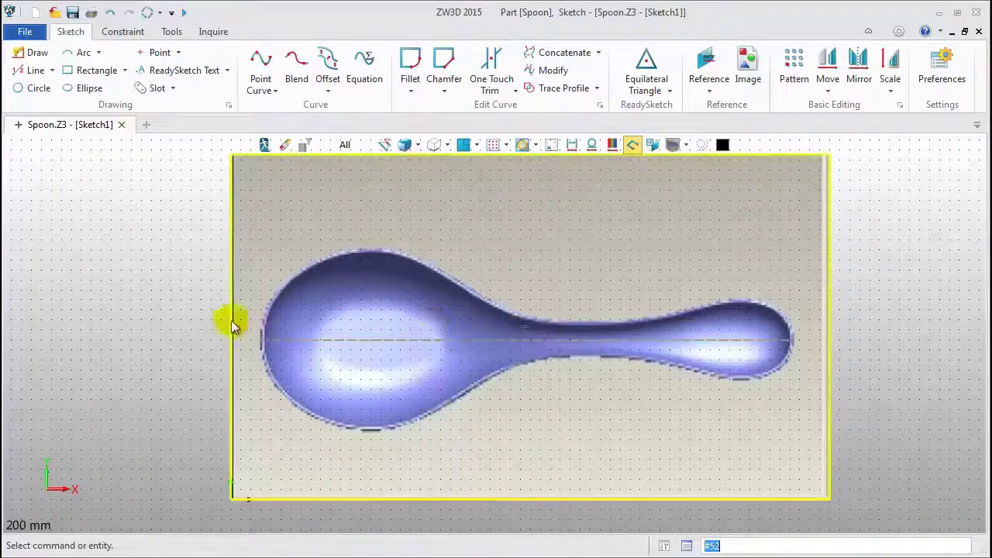
- Move the picture and centre line so the line's left end goes from 15,80 to 0
{"action": "left_click", "coordinate": [260, 339]}
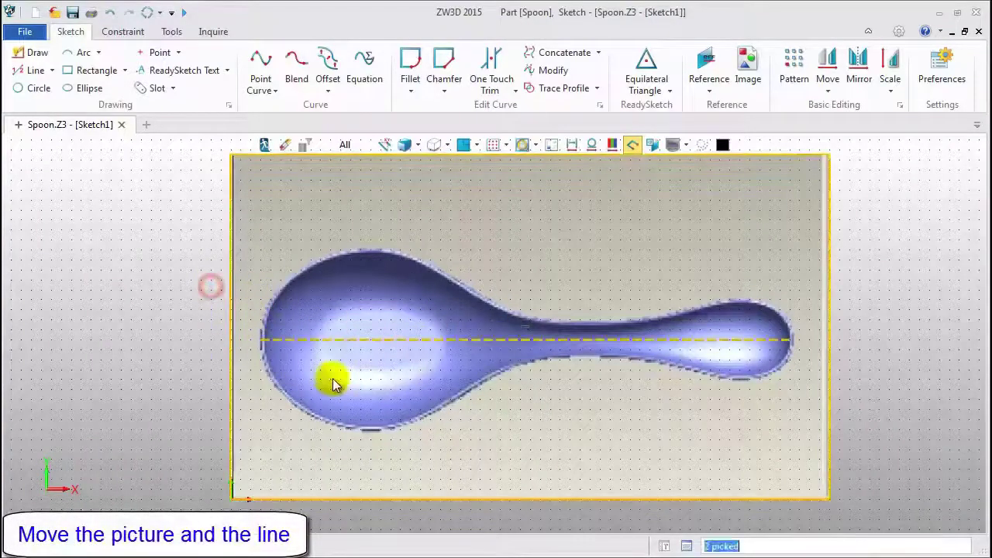
{"action": "right_click", "coordinate": [290, 249]}
{"action": "left_click", "coordinate": [333, 294]}
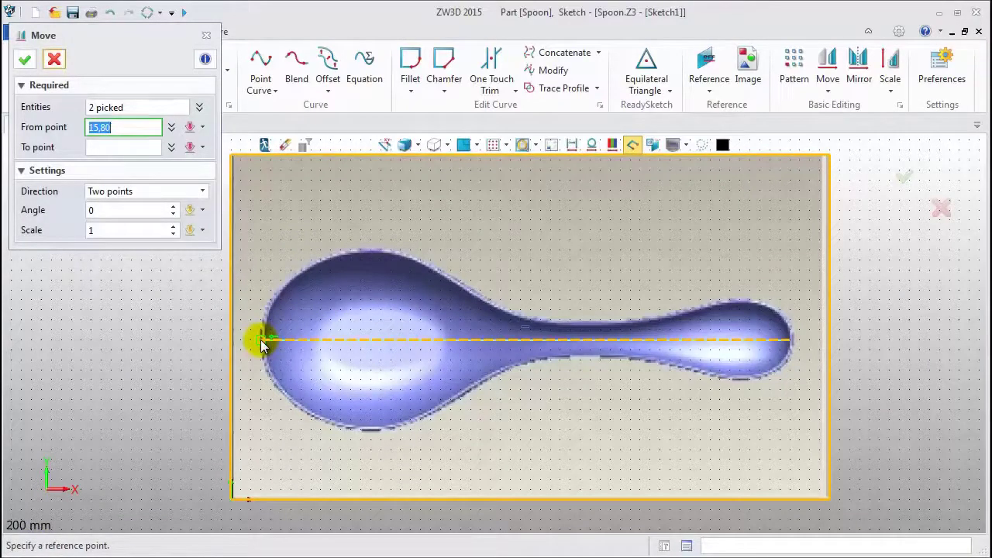
{"action": "type", "text": "0"}
{"action": "key", "text": "Return"}
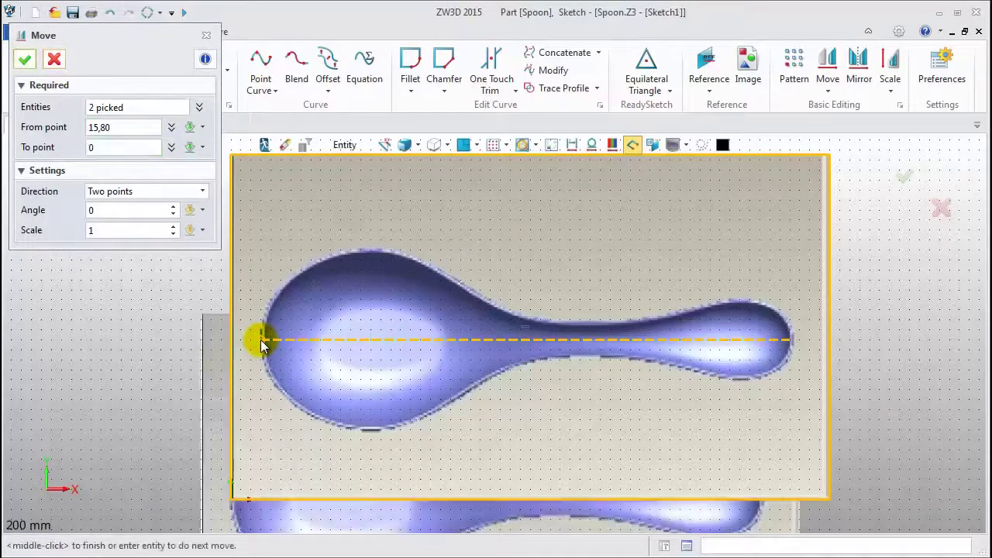
{"action": "middle_click", "coordinate": [261, 345]}
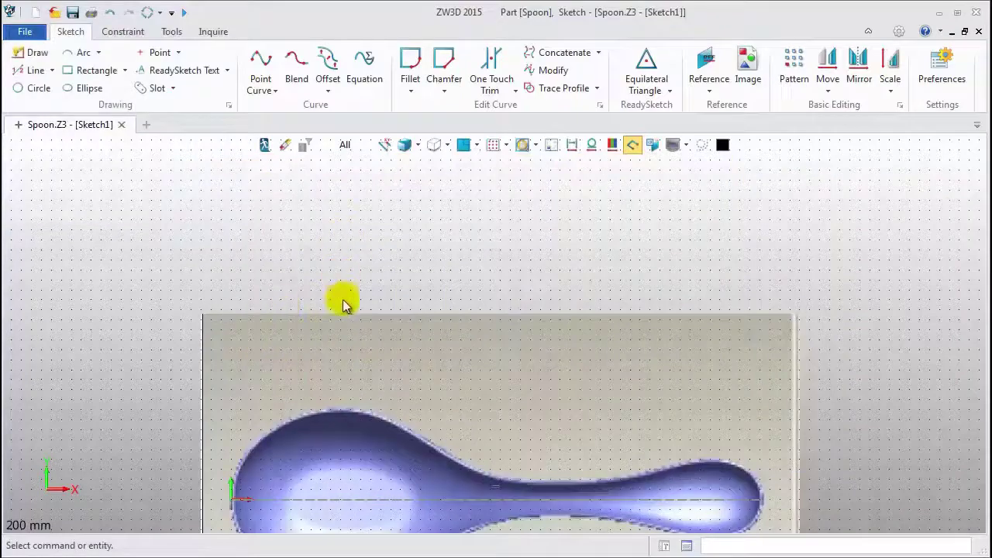
{"action": "mouse_move", "coordinate": [343, 302]}
{"action": "right_mouse_down"}
{"action": "mouse_move", "coordinate": [414, 210]}
{"action": "mouse_move", "coordinate": [360, 186]}
{"action": "right_mouse_up"}
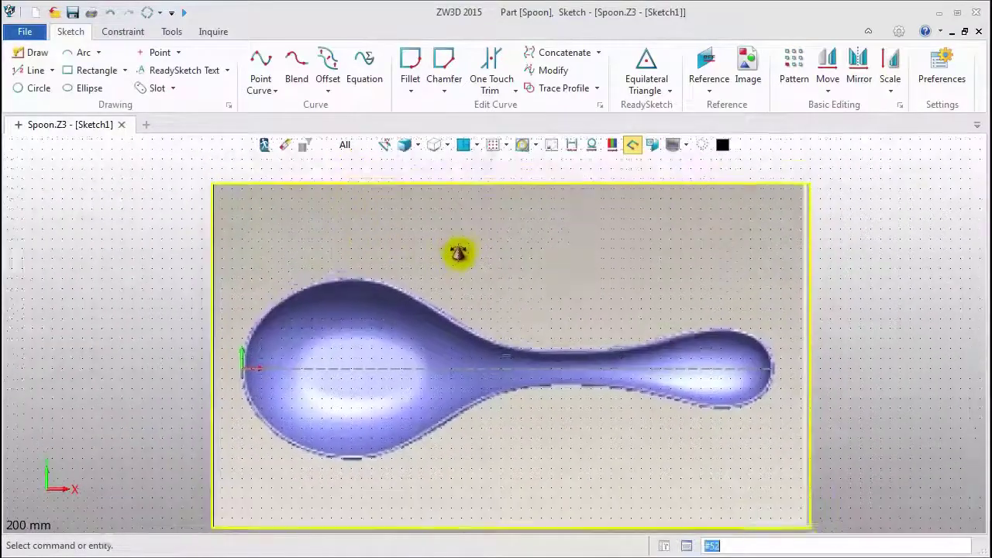
- Start a point curve at the origin and trace the bowl's upper edge to the handle junction
{"action": "left_click", "coordinate": [263, 56]}
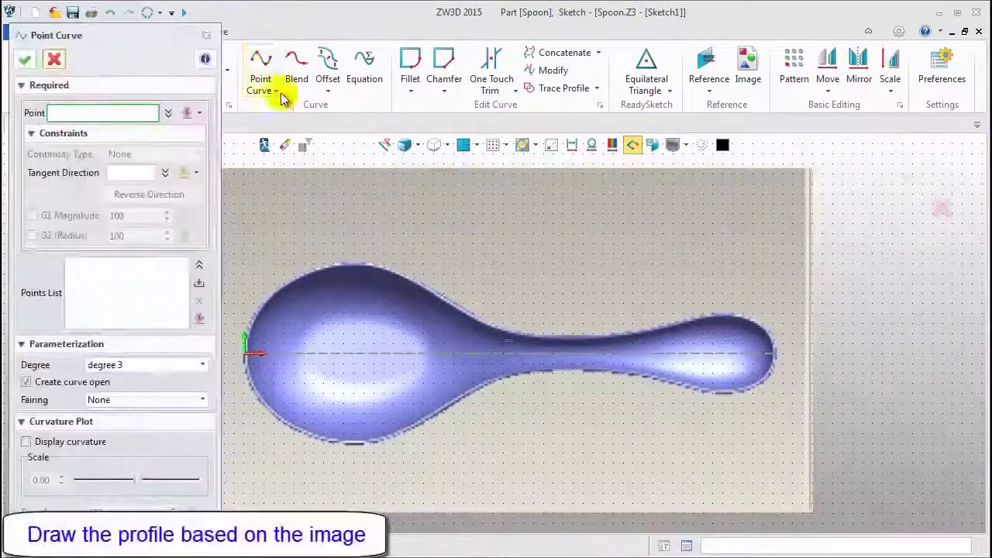
{"action": "left_click", "coordinate": [243, 358]}
{"action": "scroll", "coordinate": [244, 349], "scroll_direction": "up", "scroll_amount": 5}
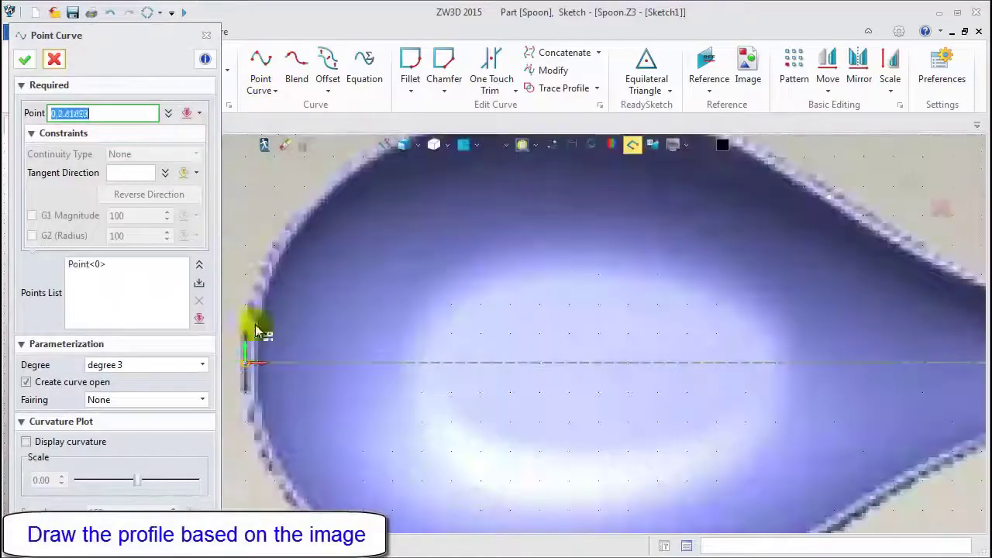
{"action": "scroll", "coordinate": [309, 283], "scroll_direction": "down", "scroll_amount": 3}
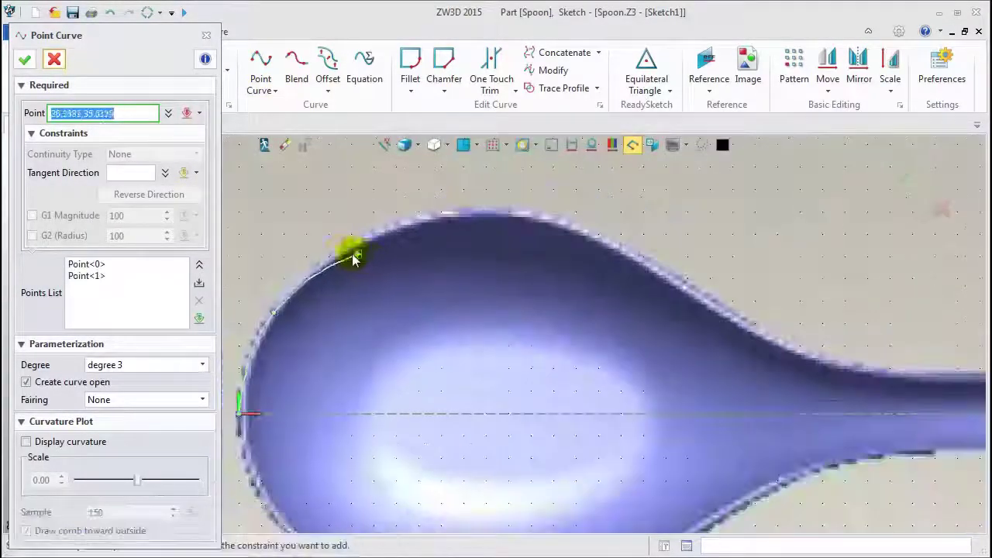
{"action": "left_click", "coordinate": [344, 253]}
{"action": "left_click", "coordinate": [463, 211]}
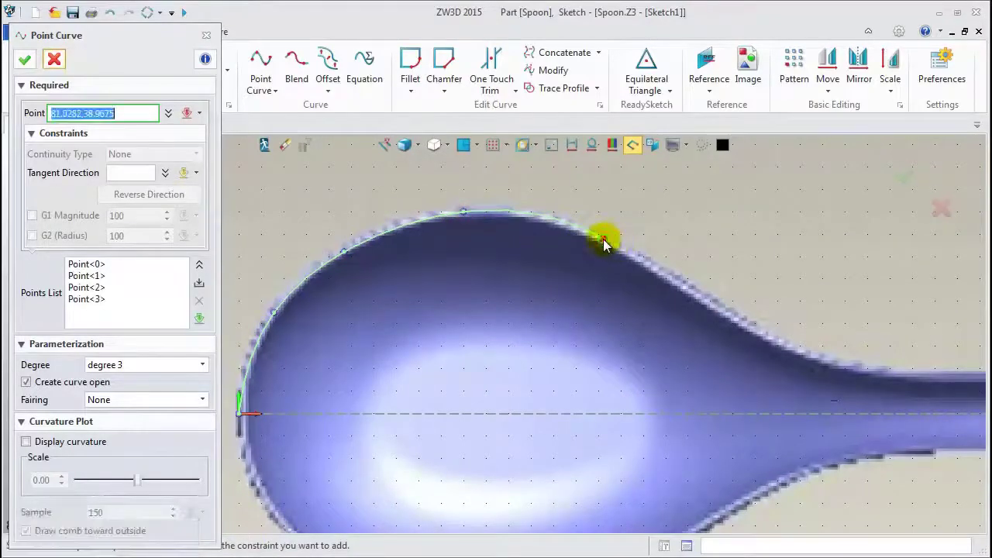
{"action": "left_click", "coordinate": [693, 292]}
{"action": "left_click", "coordinate": [817, 355]}
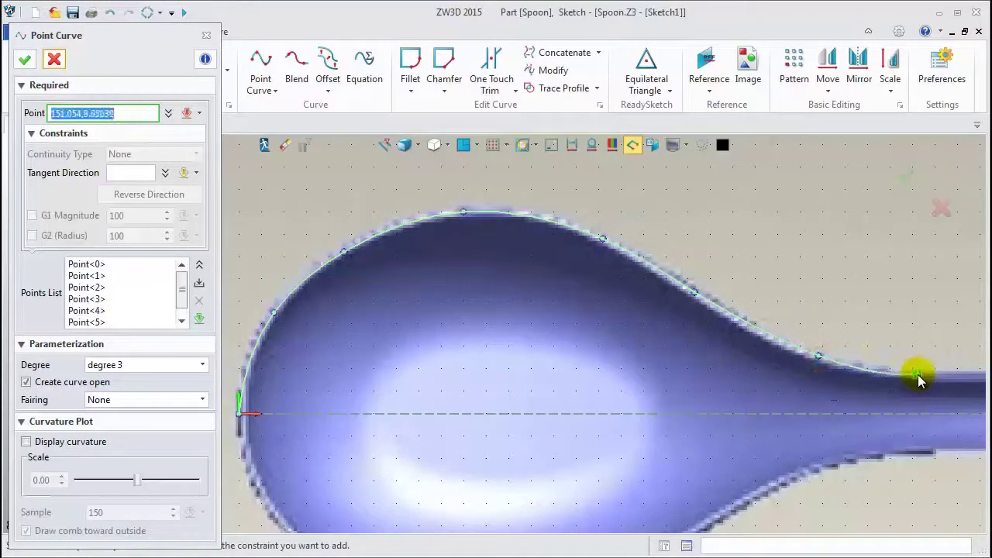
- Continue the curve along the handle's upper edge, ending on the centreline at 265,0
{"action": "middle_click_drag", "start_coordinate": [888, 374], "coordinate": [520, 307]}
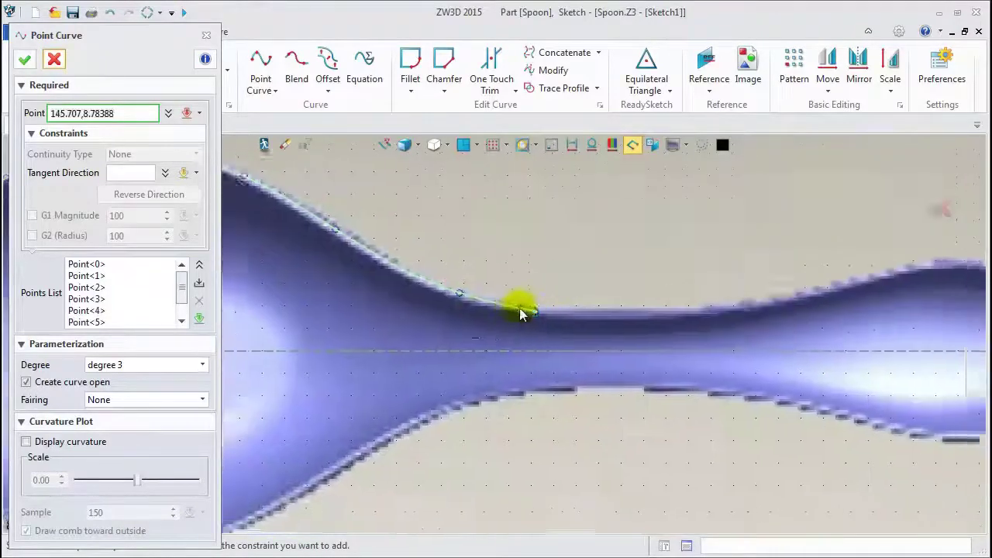
{"action": "left_click", "coordinate": [711, 309]}
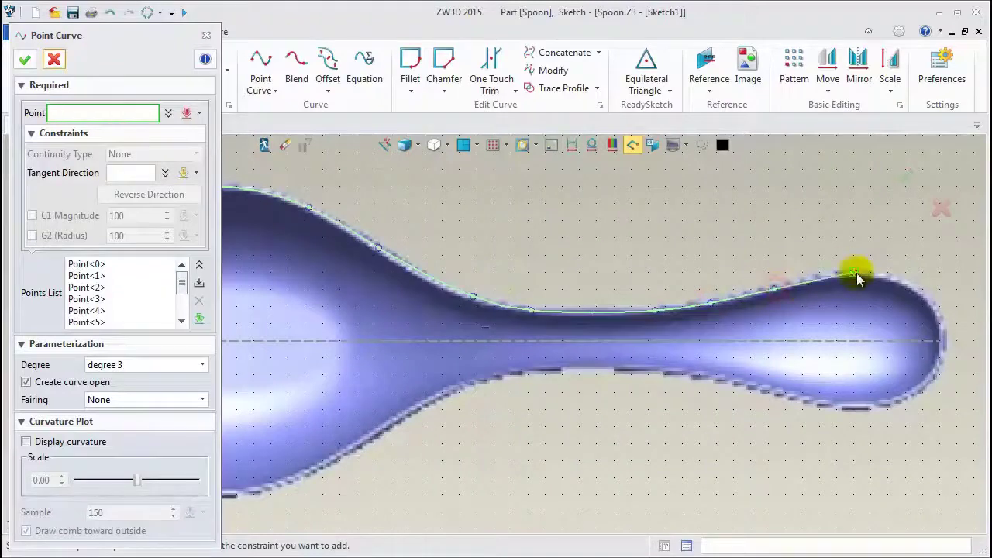
{"action": "left_click", "coordinate": [831, 274]}
{"action": "left_click", "coordinate": [890, 277]}
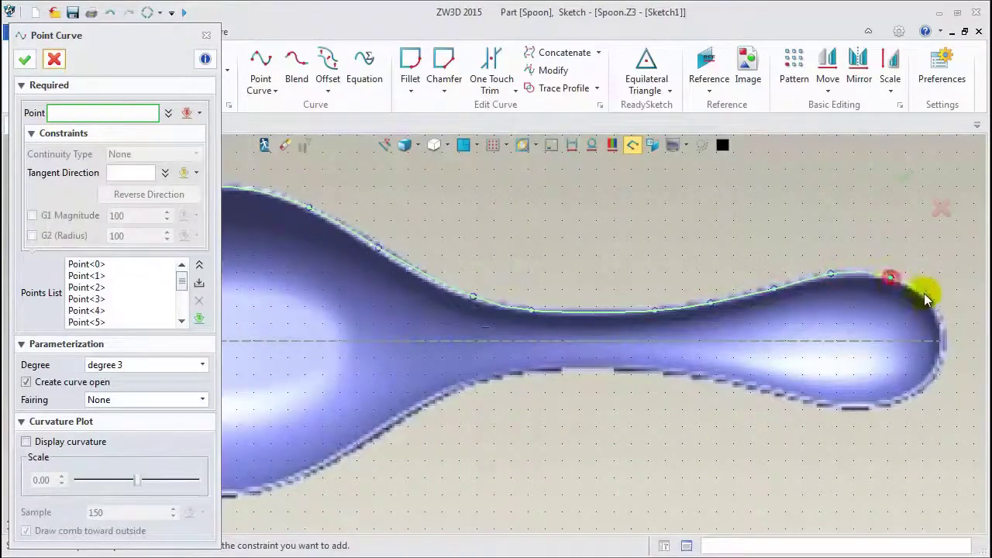
{"action": "left_click", "coordinate": [929, 300]}
{"action": "scroll", "coordinate": [943, 333], "scroll_direction": "up", "scroll_amount": 3}
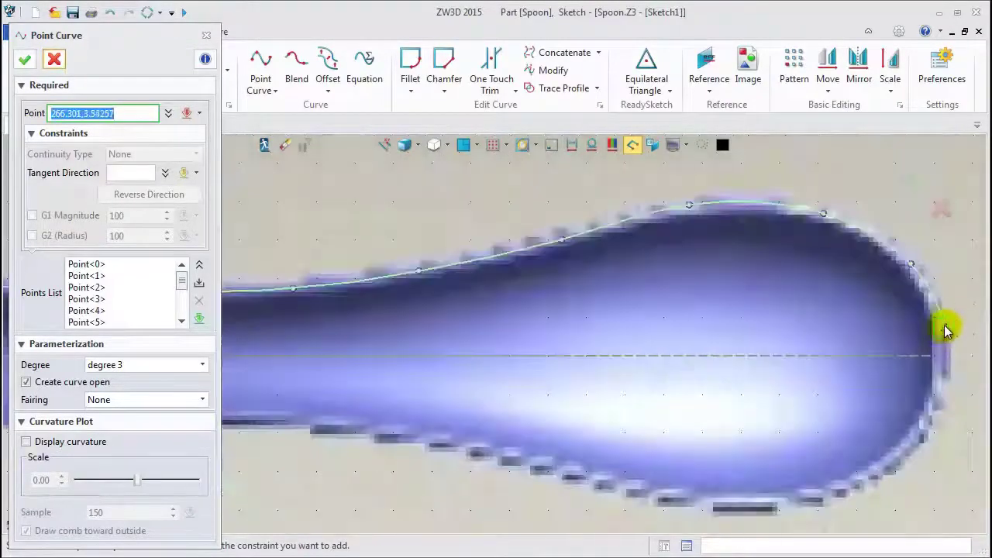
{"action": "left_click", "coordinate": [934, 318]}
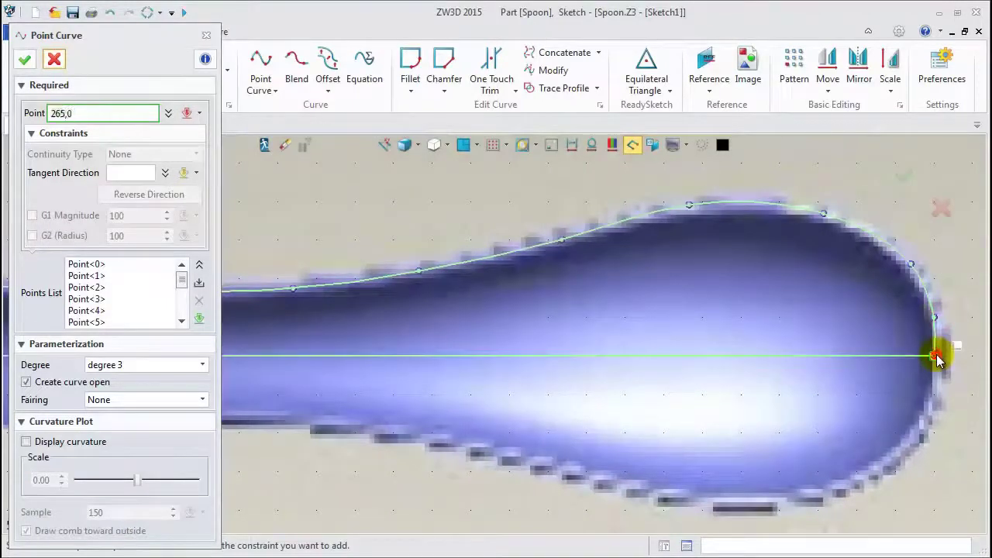
{"action": "left_click", "coordinate": [937, 358]}
{"action": "scroll", "coordinate": [593, 283], "scroll_direction": "down", "scroll_amount": 3}
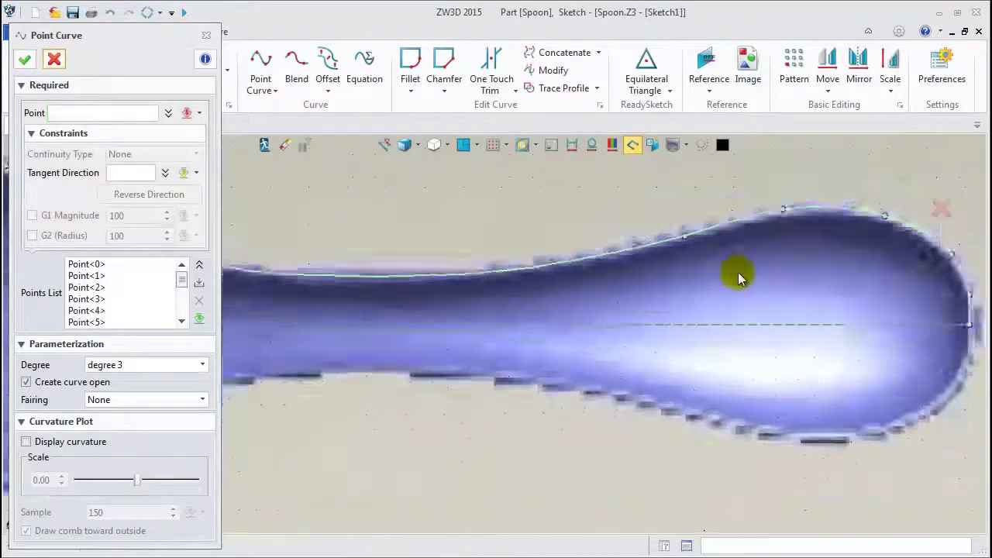
{"action": "scroll", "coordinate": [571, 246], "scroll_direction": "down", "scroll_amount": 3}
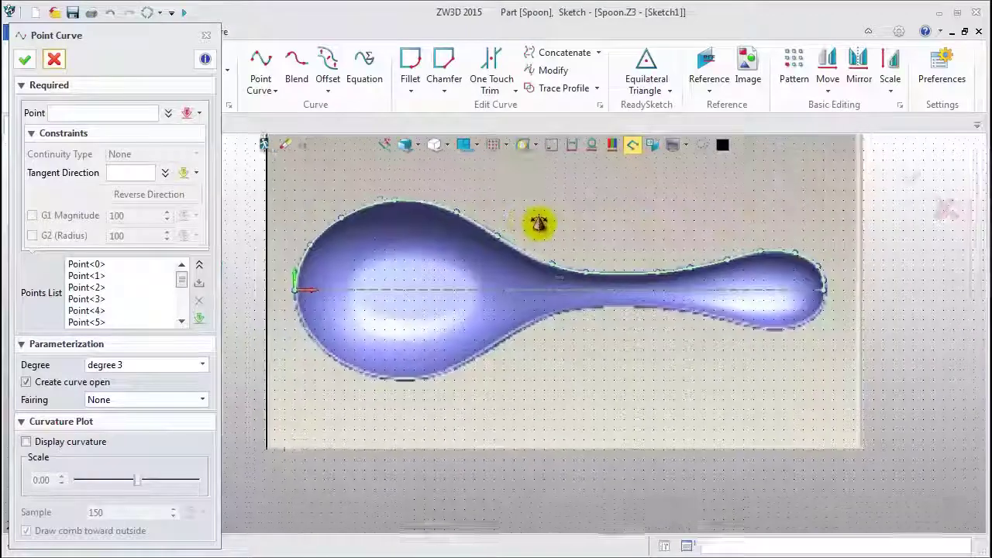
{"action": "scroll", "coordinate": [317, 232], "scroll_direction": "up", "scroll_amount": 2}
- Give the curve's start point Point<0> a tangent direction along the Y axis
{"action": "left_click", "coordinate": [85, 264]}
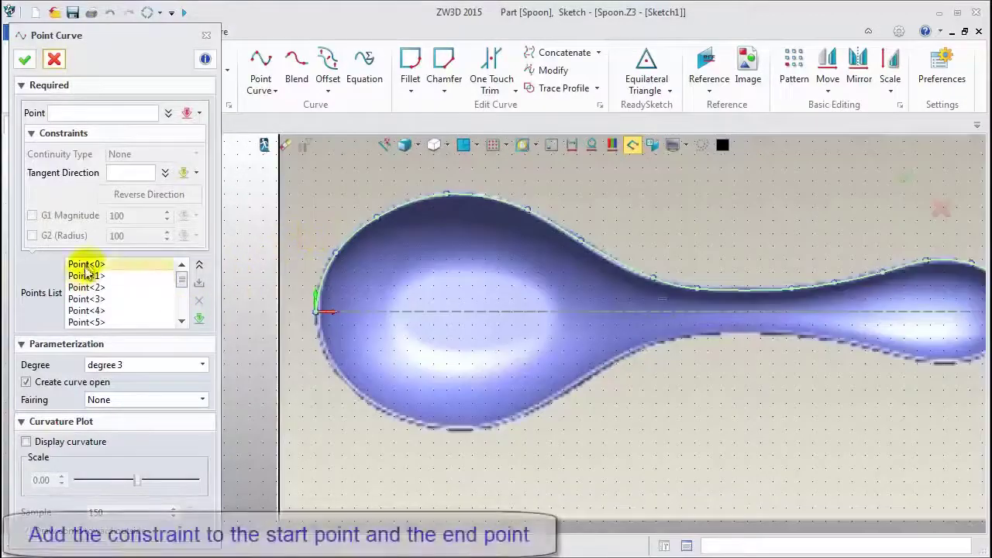
{"action": "left_click", "coordinate": [130, 171]}
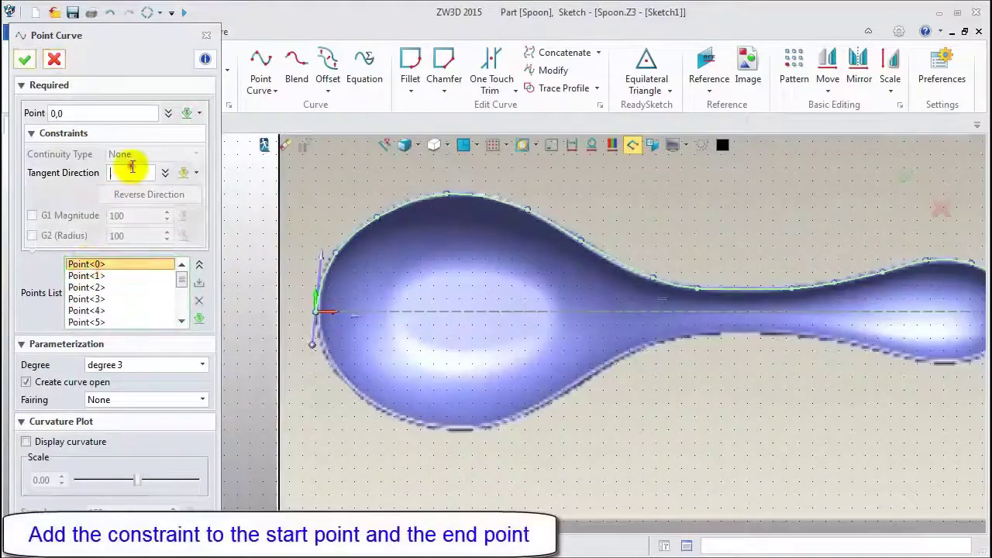
{"action": "right_click", "coordinate": [240, 172]}
{"action": "left_click", "coordinate": [285, 197]}
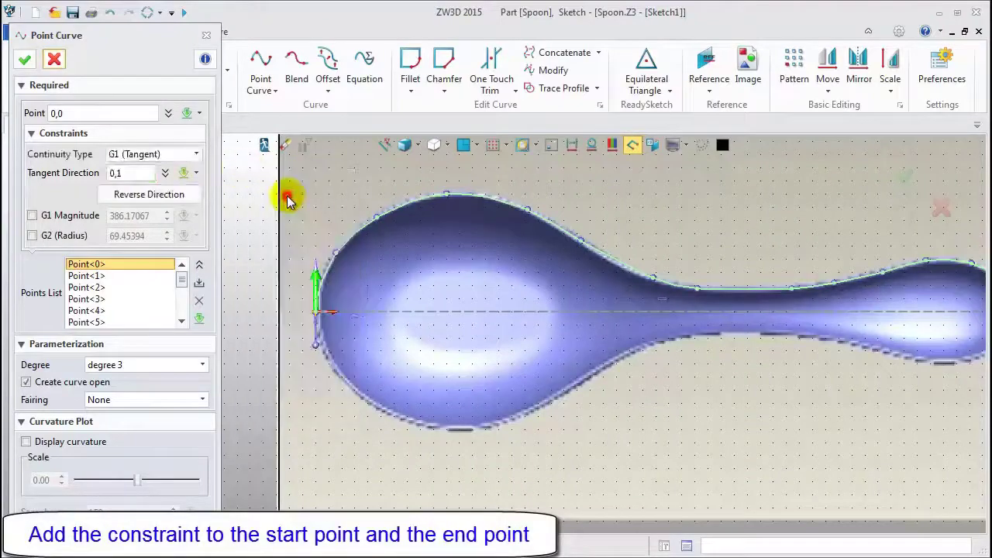
{"action": "left_click_drag", "start_coordinate": [183, 278], "coordinate": [184, 314]}
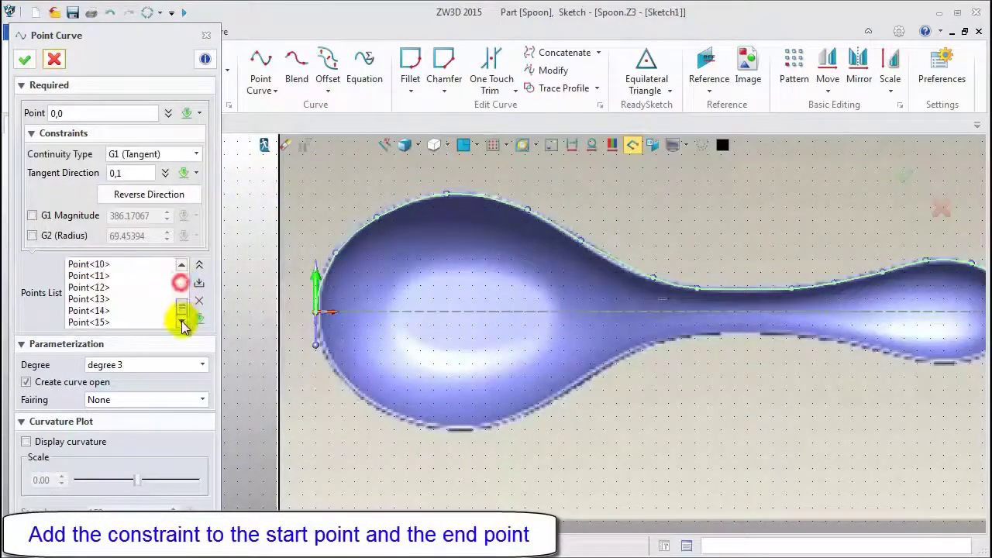
- Set end point Point<15> tangent to the -Y axis, then select a bowl-edge point
{"action": "left_click", "coordinate": [107, 322]}
{"action": "scroll", "coordinate": [259, 284], "scroll_direction": "down", "scroll_amount": 1}
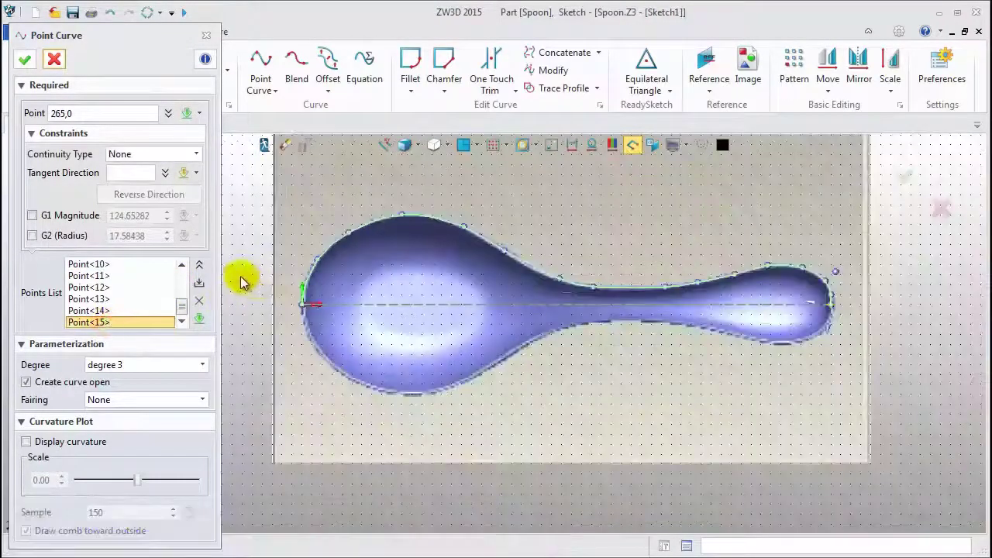
{"action": "left_click", "coordinate": [127, 171]}
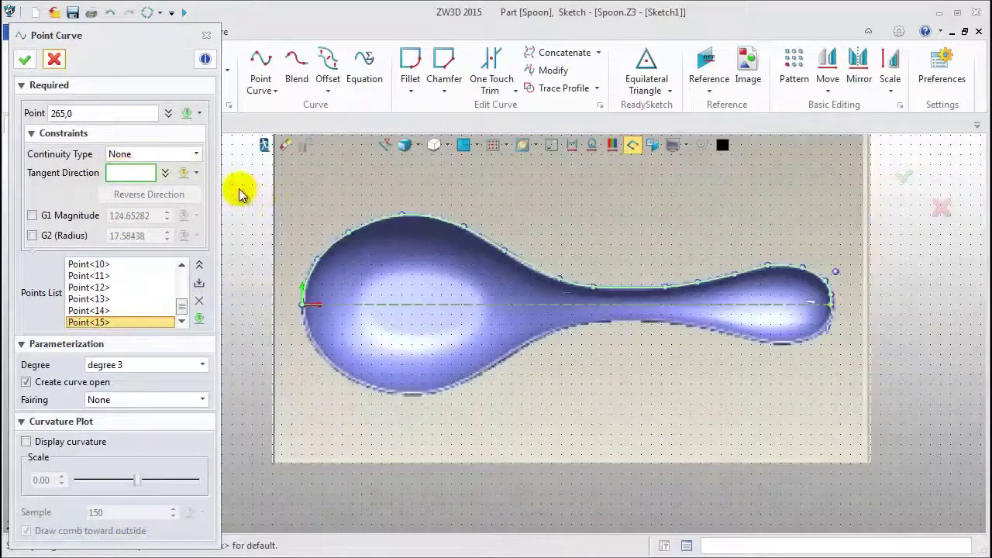
{"action": "right_click", "coordinate": [237, 188]}
{"action": "left_click", "coordinate": [282, 274]}
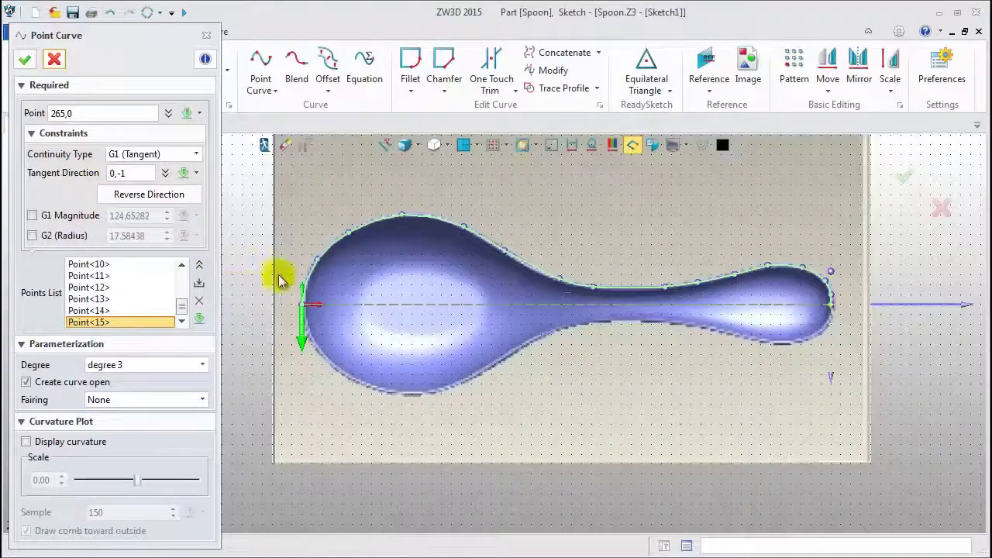
{"action": "scroll", "coordinate": [362, 265], "scroll_direction": "up", "scroll_amount": 2}
{"action": "middle_click_drag", "start_coordinate": [286, 203], "coordinate": [299, 226]}
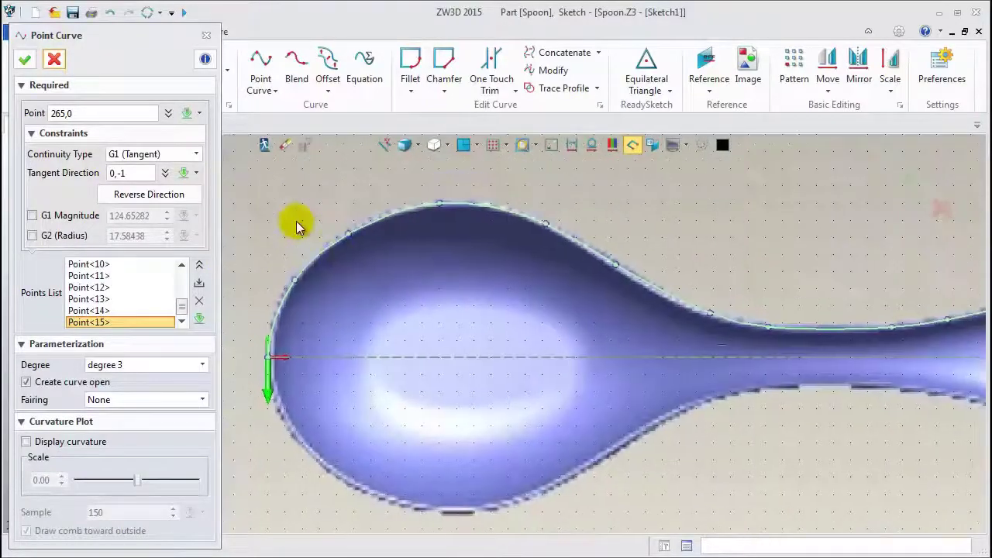
{"action": "left_click", "coordinate": [349, 236]}
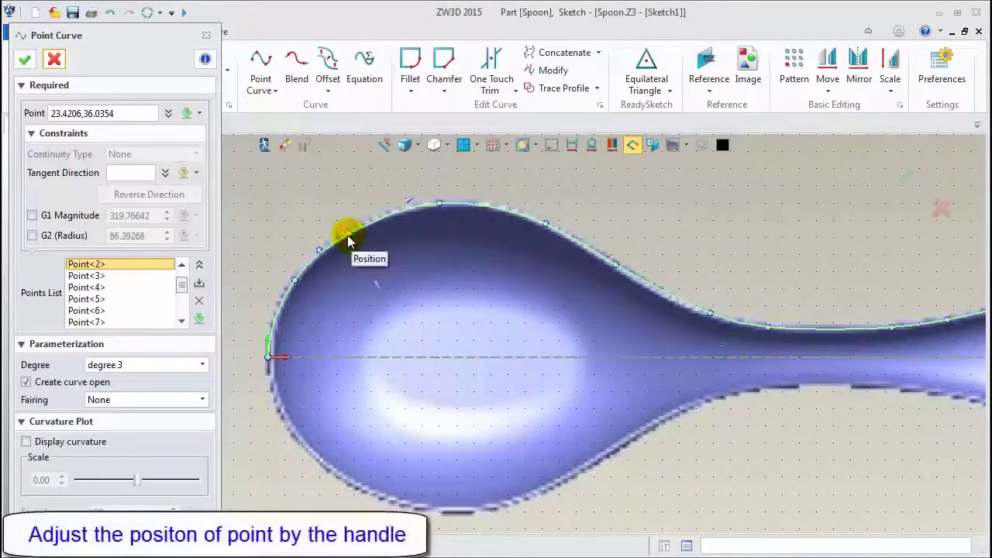
- Nudge Point<2> onto the bowl's edge and finish the point curve
{"action": "left_click", "coordinate": [347, 237]}
{"action": "left_click_drag", "start_coordinate": [345, 236], "coordinate": [348, 240]}
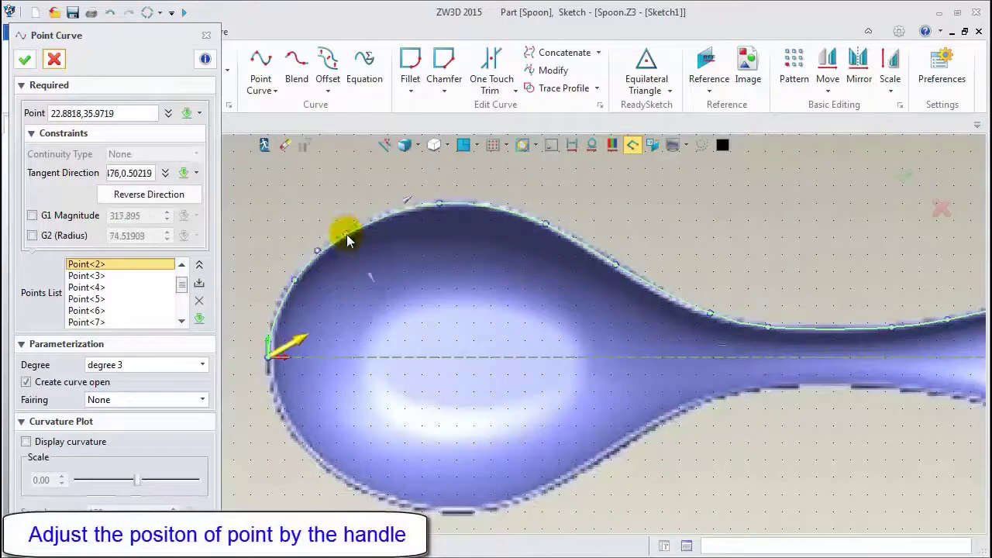
{"action": "scroll", "coordinate": [346, 240], "scroll_direction": "up", "scroll_amount": 2}
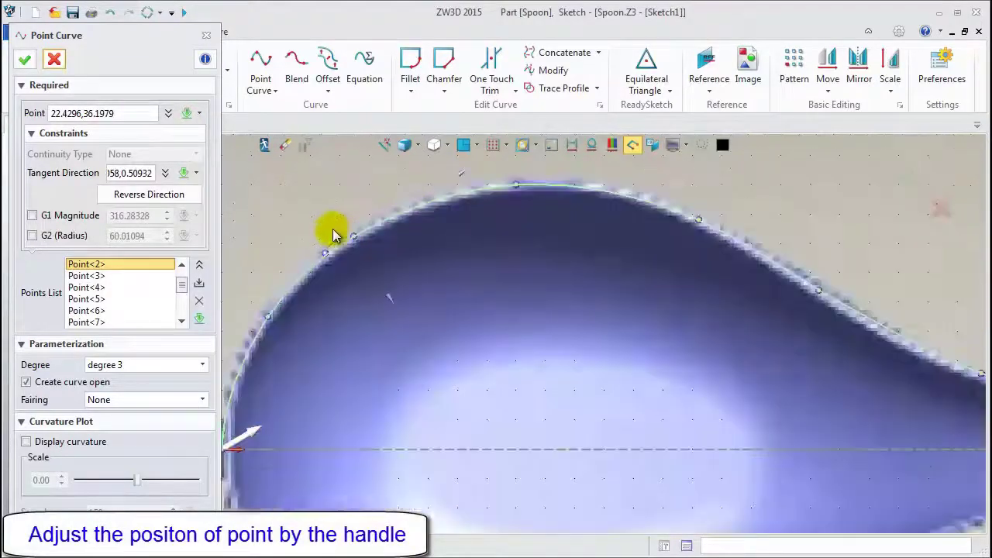
{"action": "left_click", "coordinate": [24, 62]}
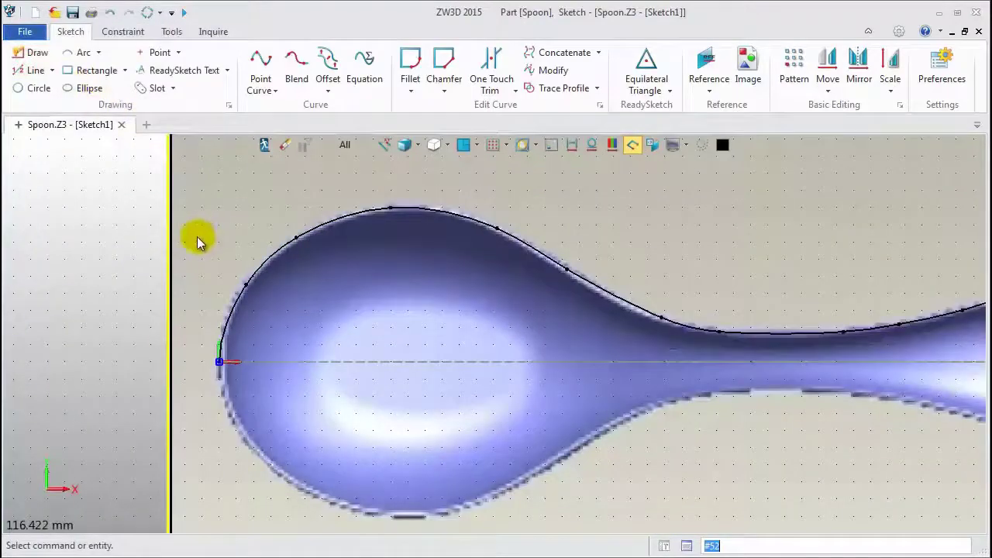
- Hide the spoon picture with Blank and exit Sketch1
{"action": "scroll", "coordinate": [197, 242], "scroll_direction": "down", "scroll_amount": 3}
{"action": "scroll", "coordinate": [907, 325], "scroll_direction": "up", "scroll_amount": 3}
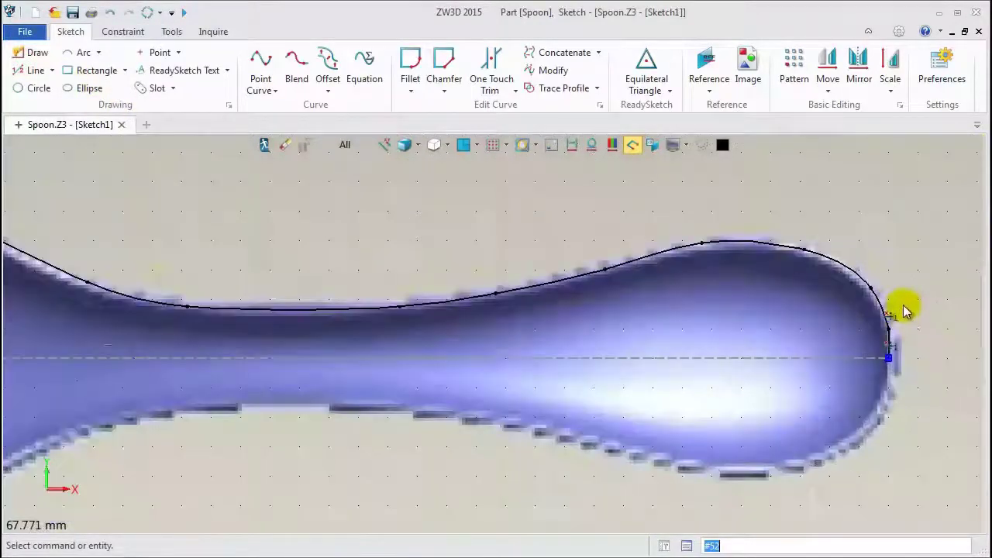
{"action": "scroll", "coordinate": [903, 303], "scroll_direction": "up", "scroll_amount": 2}
{"action": "scroll", "coordinate": [905, 303], "scroll_direction": "down", "scroll_amount": 5}
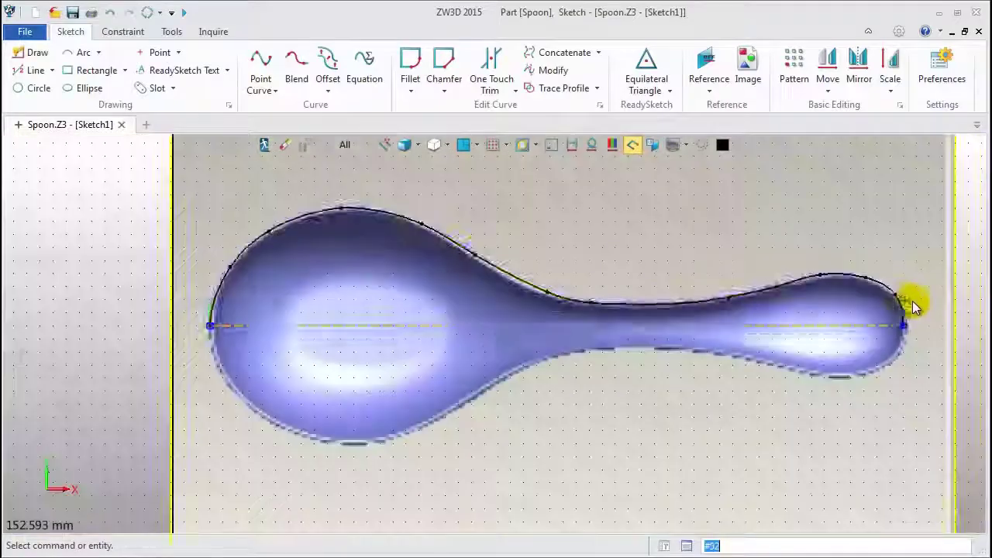
{"action": "scroll", "coordinate": [912, 306], "scroll_direction": "down", "scroll_amount": 1}
{"action": "mouse_move", "coordinate": [892, 250]}
{"action": "middle_mouse_down"}
{"action": "mouse_move", "coordinate": [763, 248]}
{"action": "mouse_move", "coordinate": [727, 210]}
{"action": "middle_mouse_up"}
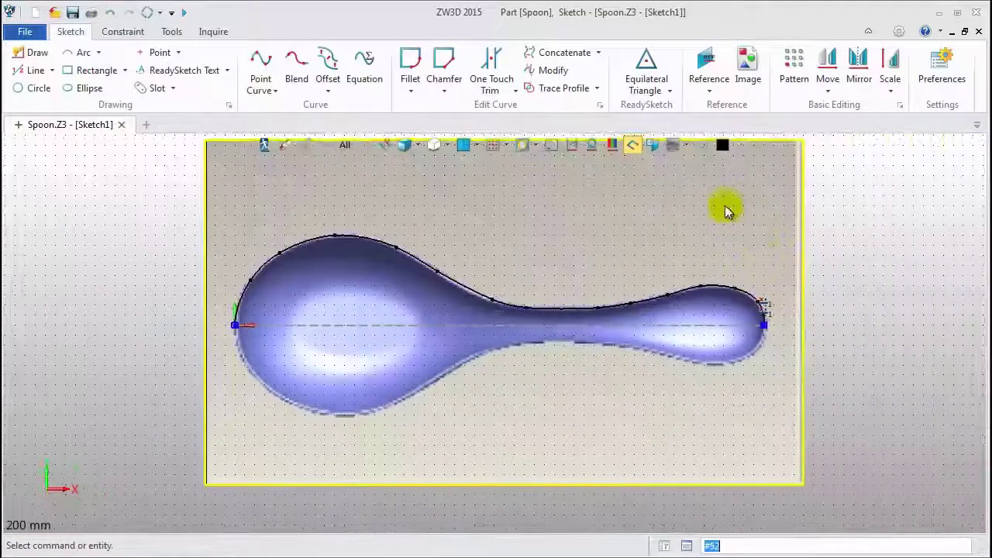
{"action": "left_click", "coordinate": [685, 147]}
{"action": "left_click", "coordinate": [697, 161]}
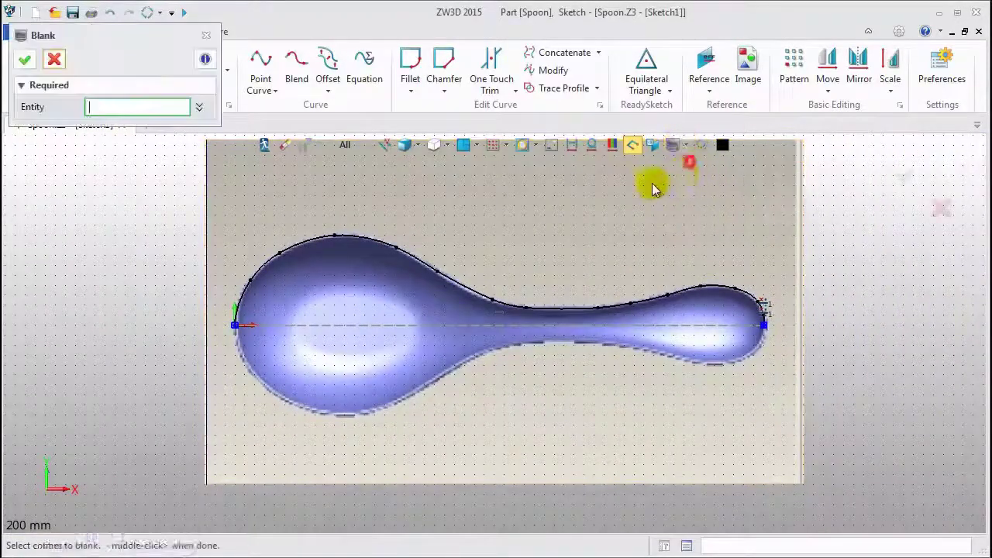
{"action": "left_click", "coordinate": [647, 186]}
{"action": "left_click", "coordinate": [24, 61]}
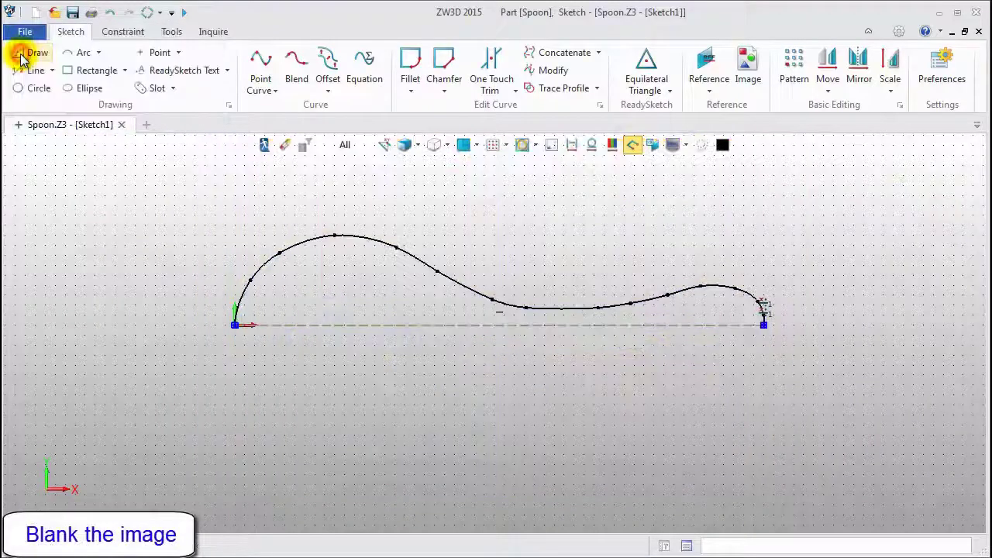
{"action": "left_click", "coordinate": [263, 146]}
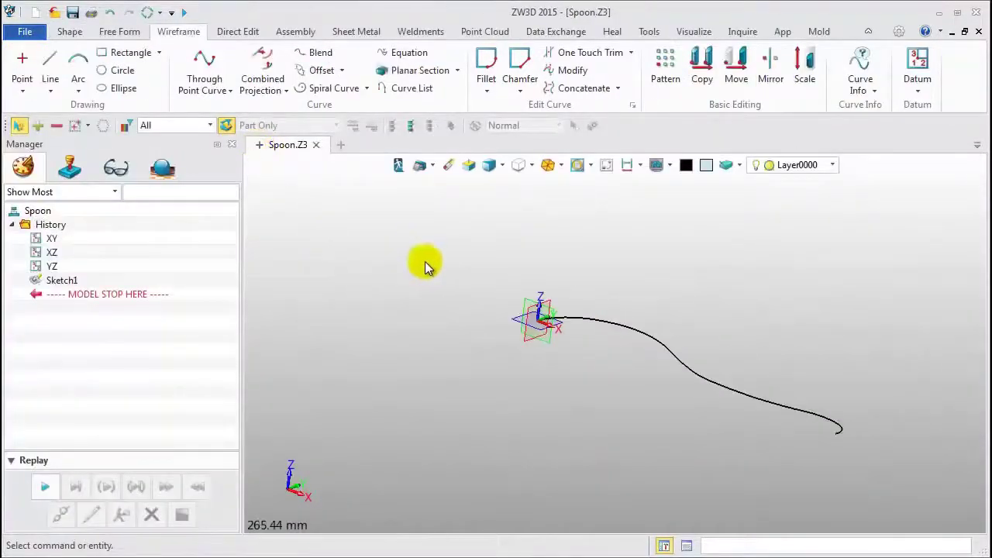
- Open a new sketch, Sketch3, on the XZ plane
{"action": "middle_click_drag", "start_coordinate": [421, 263], "coordinate": [332, 237]}
{"action": "right_click", "coordinate": [282, 181]}
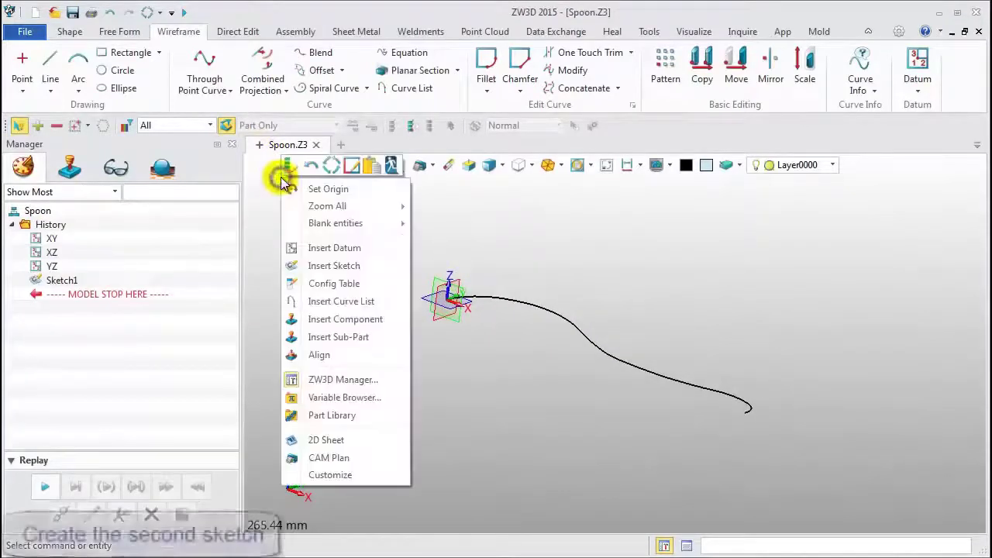
{"action": "left_click", "coordinate": [348, 266]}
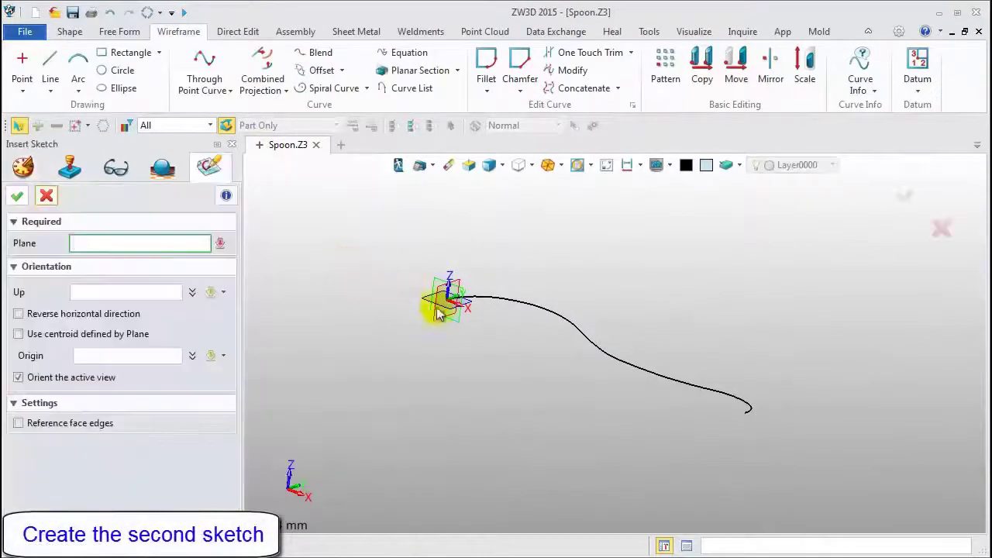
{"action": "left_click", "coordinate": [457, 318]}
{"action": "left_click", "coordinate": [17, 197]}
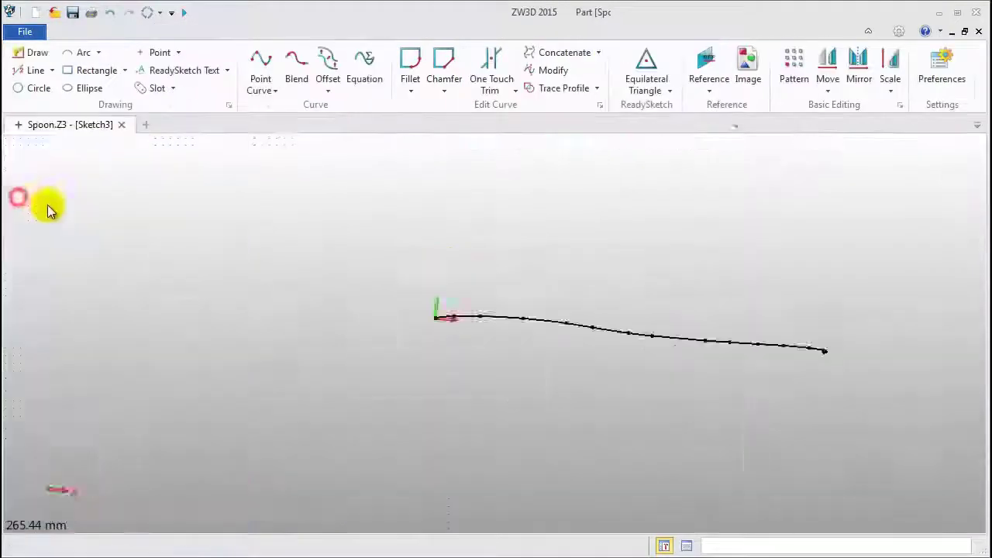
{"action": "left_click", "coordinate": [706, 61]}
- Reference the spoon spline into Sketch3 as construction geometry and view the plane flat
{"action": "left_click", "coordinate": [68, 118]}
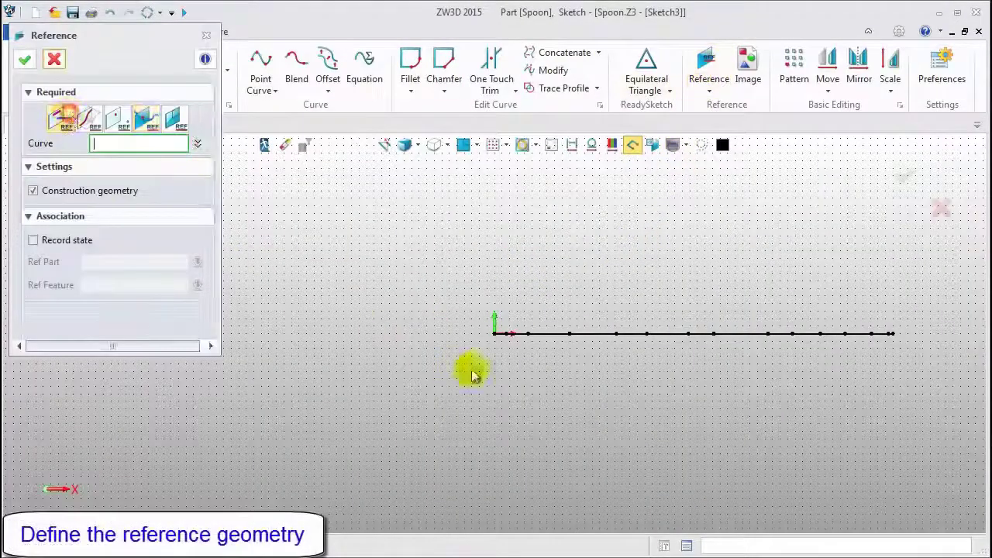
{"action": "left_click", "coordinate": [566, 333]}
{"action": "middle_click", "coordinate": [555, 338]}
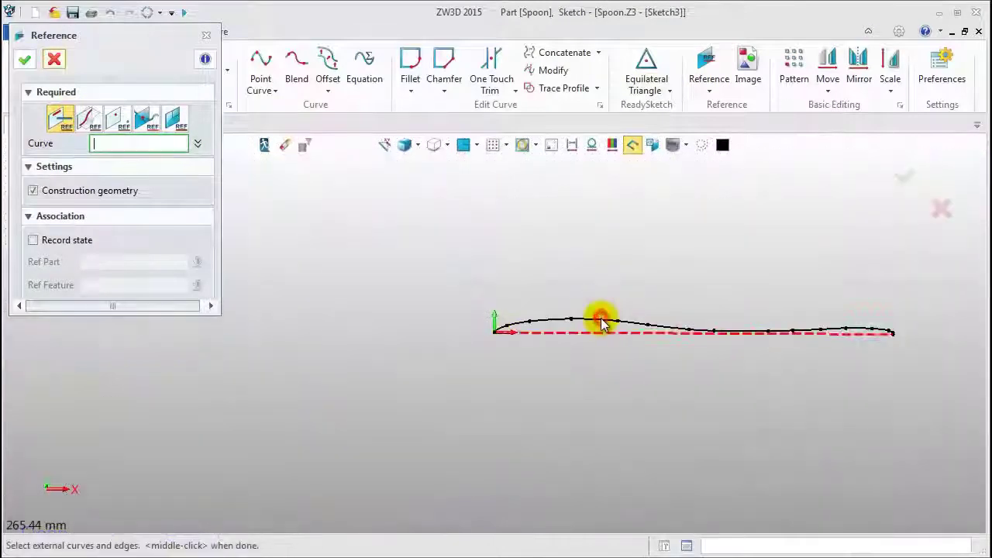
{"action": "left_click", "coordinate": [602, 324]}
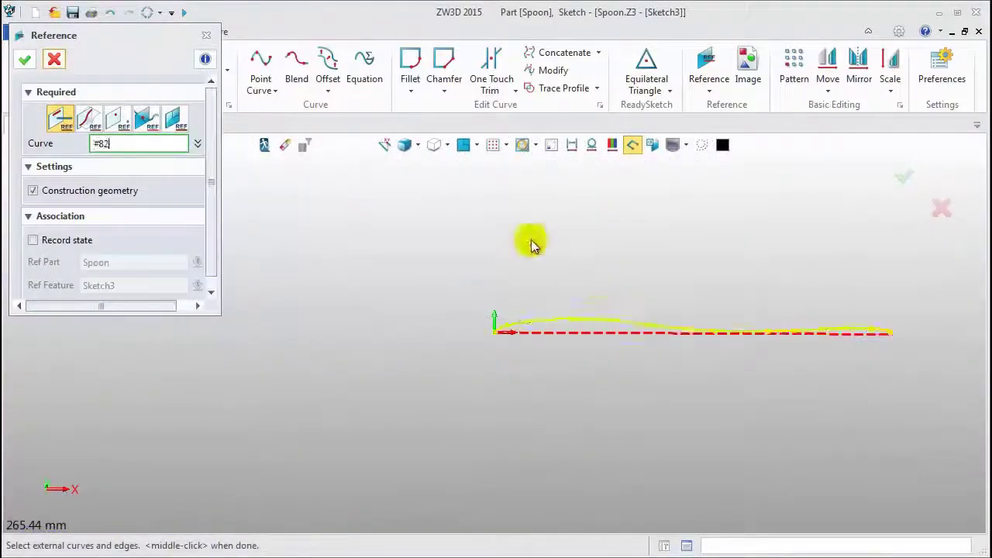
{"action": "middle_click", "coordinate": [531, 243]}
{"action": "left_click", "coordinate": [206, 35]}
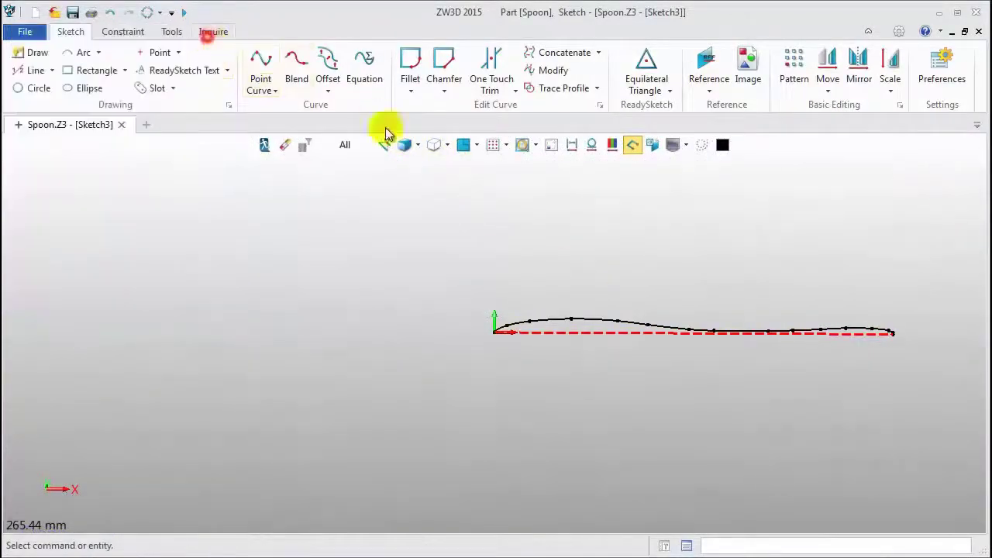
{"action": "left_click", "coordinate": [463, 144]}
{"action": "scroll", "coordinate": [547, 354], "scroll_direction": "down", "scroll_amount": 4}
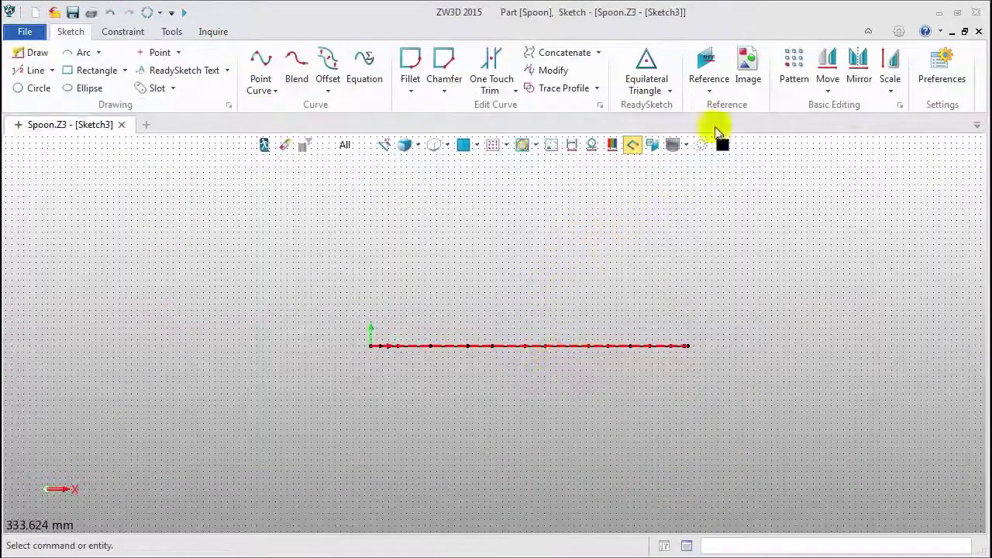
- Place Spoon_Front.jpg at insertion point 0 with a width of 300
{"action": "left_click", "coordinate": [746, 68]}
{"action": "left_click", "coordinate": [422, 217]}
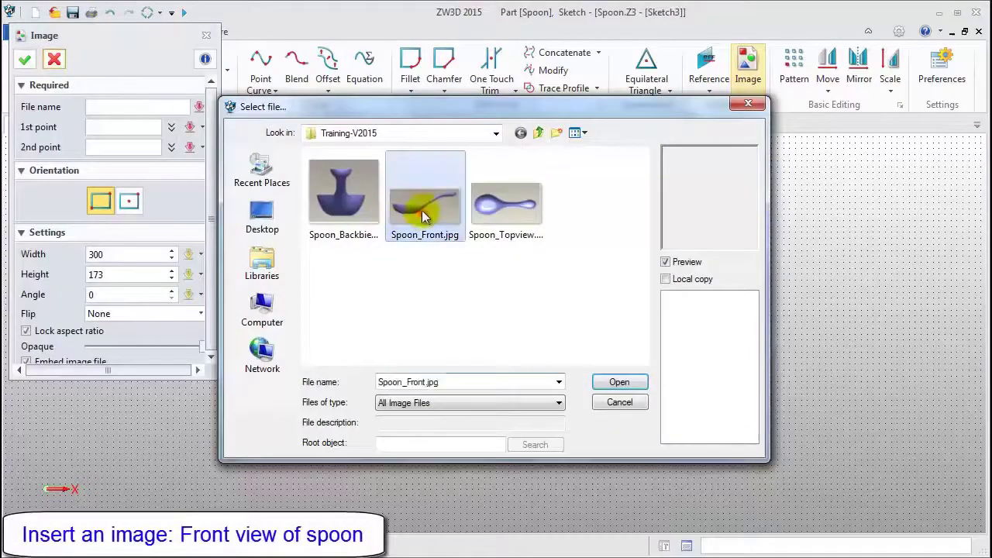
{"action": "left_click", "coordinate": [617, 381]}
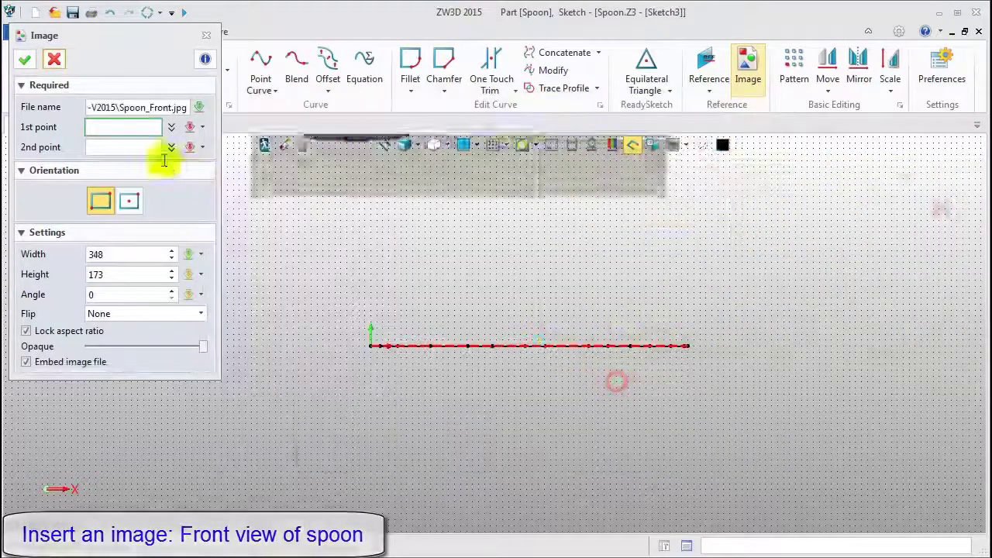
{"action": "type", "text": "0"}
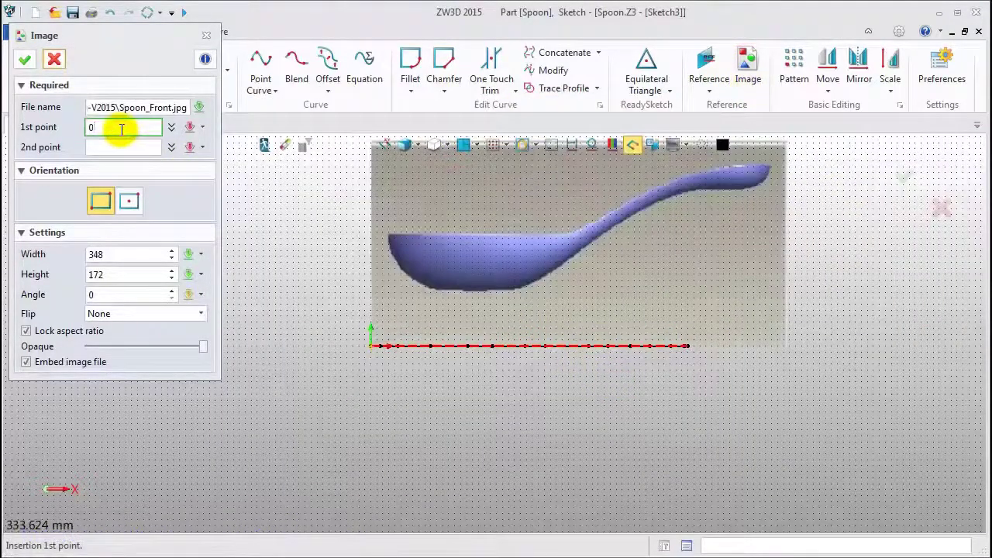
{"action": "key", "text": "Return"}
{"action": "left_click", "coordinate": [124, 254]}
{"action": "type", "text": "3"}
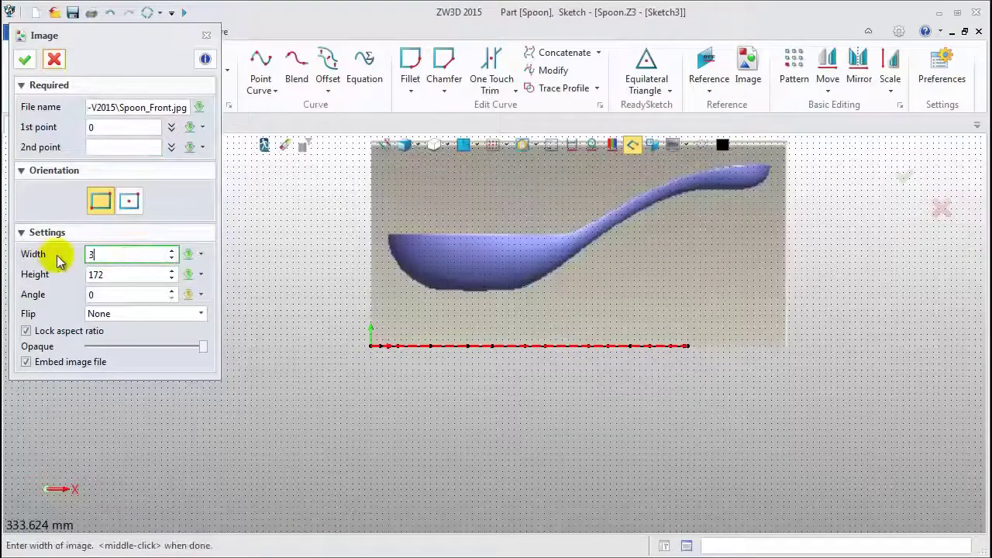
{"action": "type", "text": "00"}
{"action": "key", "text": "Return"}
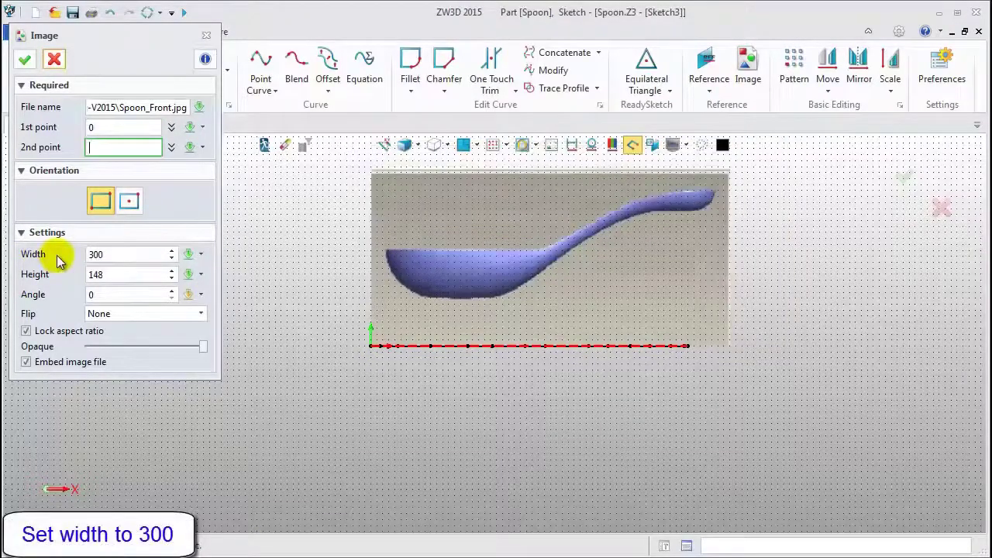
{"action": "left_click", "coordinate": [25, 59]}
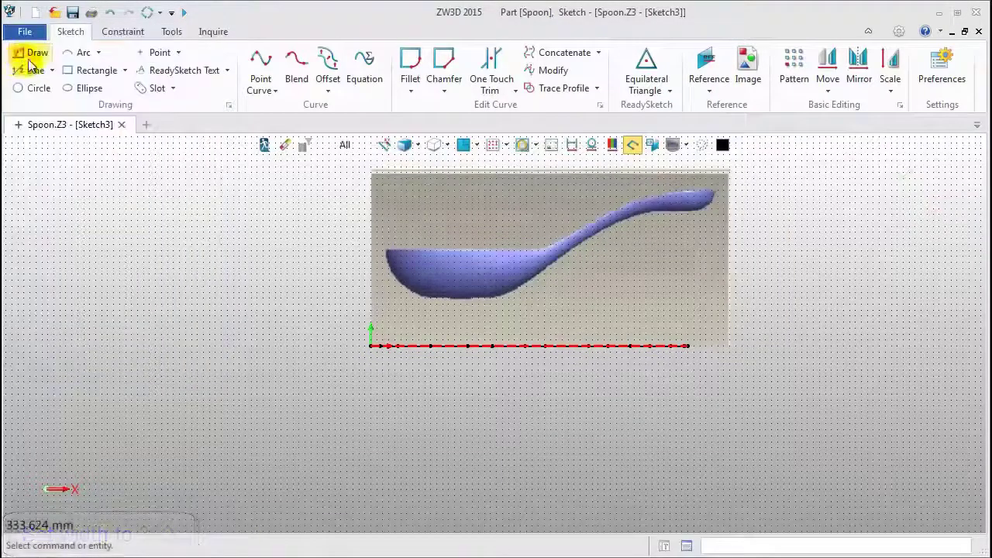
- Draw a 40-long vertical line down the bowl's left edge from rim to bottom
{"action": "left_click", "coordinate": [35, 69]}
{"action": "scroll", "coordinate": [386, 256], "scroll_direction": "up", "scroll_amount": 5}
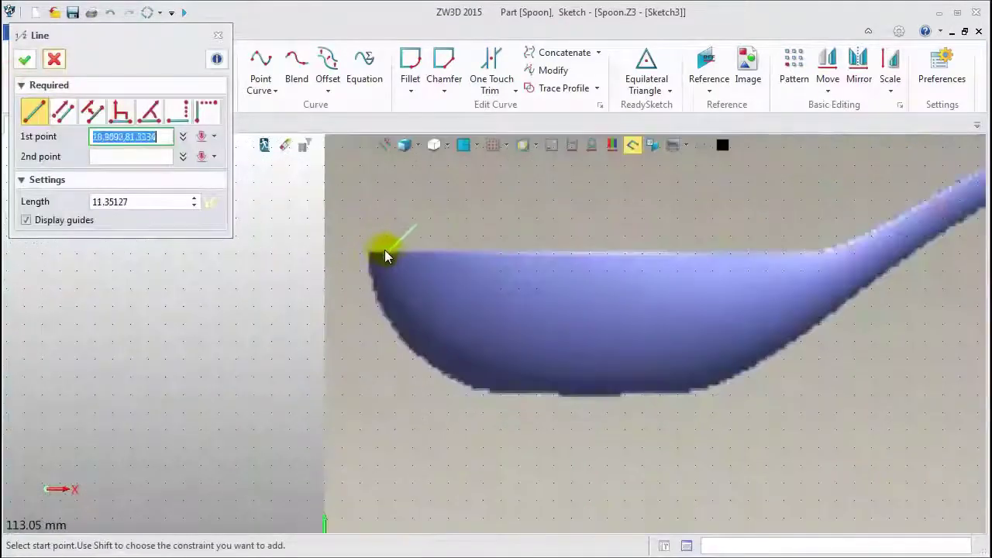
{"action": "scroll", "coordinate": [380, 256], "scroll_direction": "up", "scroll_amount": 2}
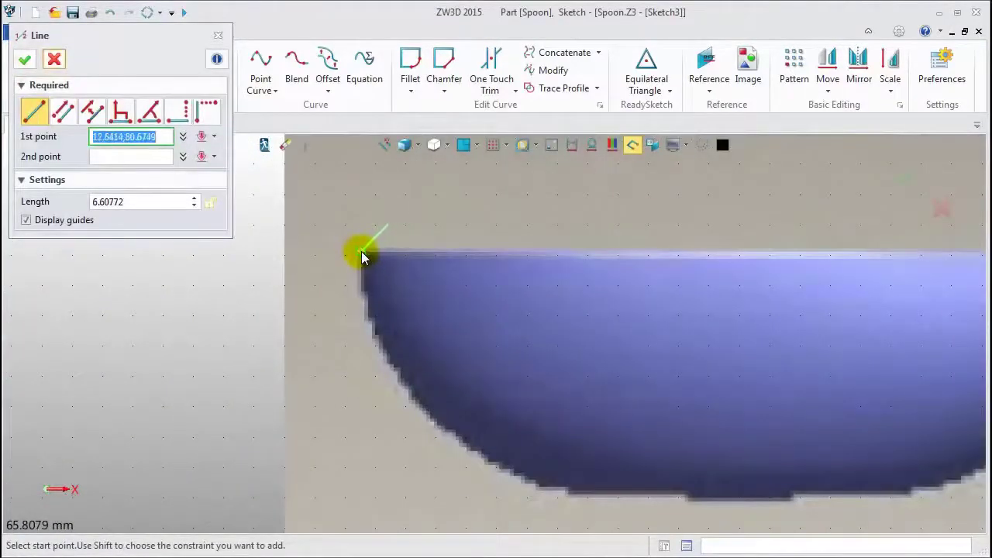
{"action": "left_click", "coordinate": [363, 255]}
{"action": "scroll", "coordinate": [361, 255], "scroll_direction": "down", "scroll_amount": 3}
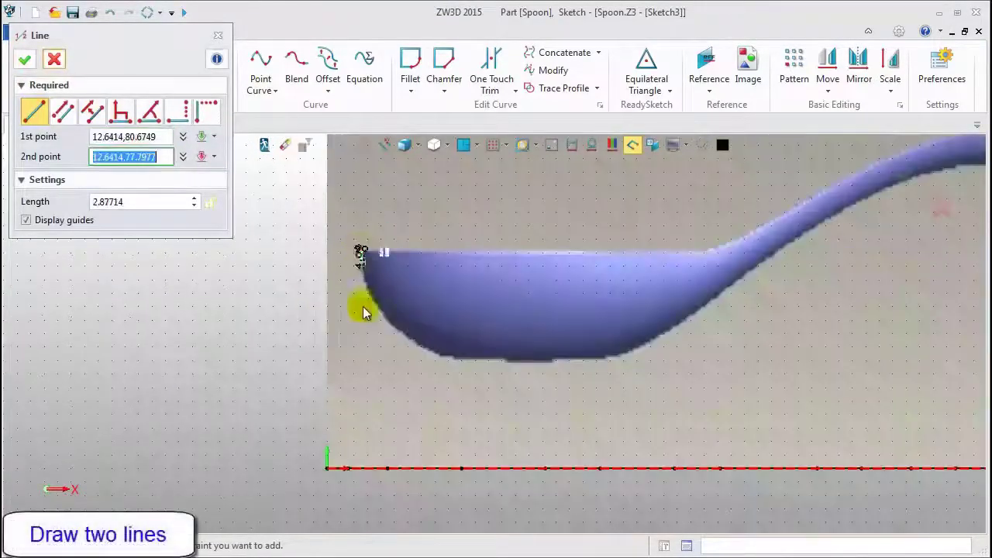
{"action": "left_click", "coordinate": [361, 358]}
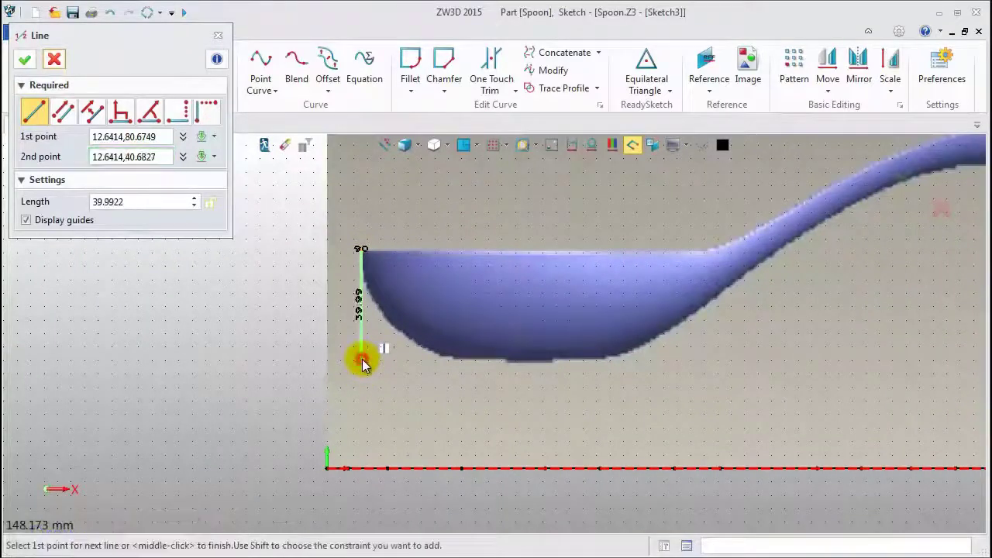
{"action": "middle_click", "coordinate": [361, 361]}
- Draw a 95-long horizontal line along the bowl bottom and box-select the picture with both lines
{"action": "middle_click", "coordinate": [362, 364]}
{"action": "left_click", "coordinate": [361, 358]}
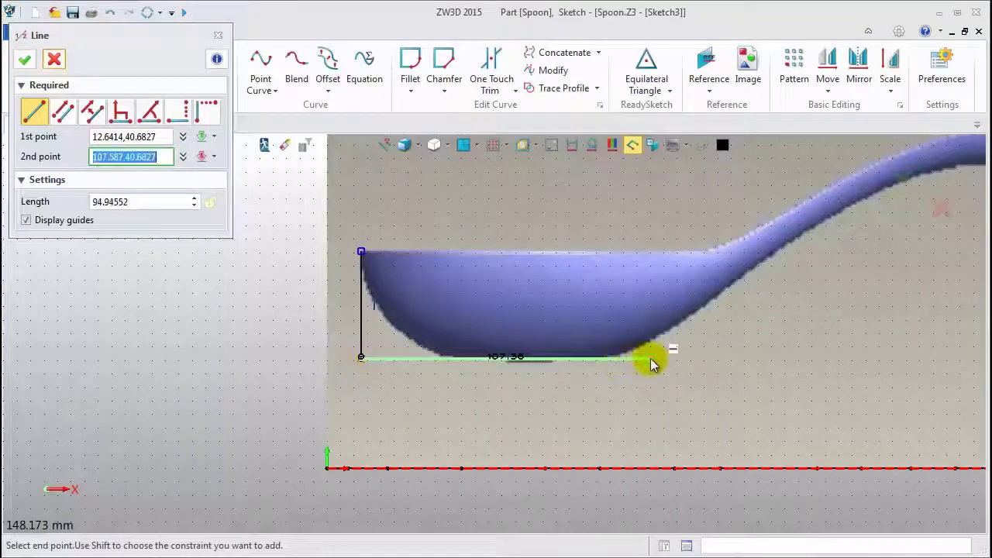
{"action": "left_click", "coordinate": [651, 359]}
{"action": "middle_click", "coordinate": [381, 343]}
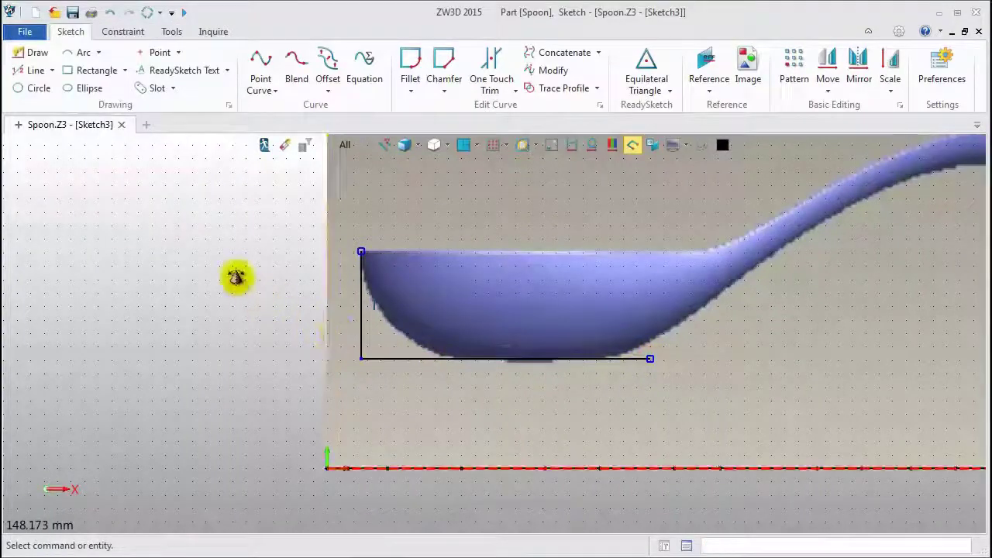
{"action": "left_click_drag", "start_coordinate": [262, 259], "coordinate": [417, 416]}
- Move the picture and lines so the bowl's bottom-left corner sits at the origin 0,0
{"action": "right_click", "coordinate": [193, 223]}
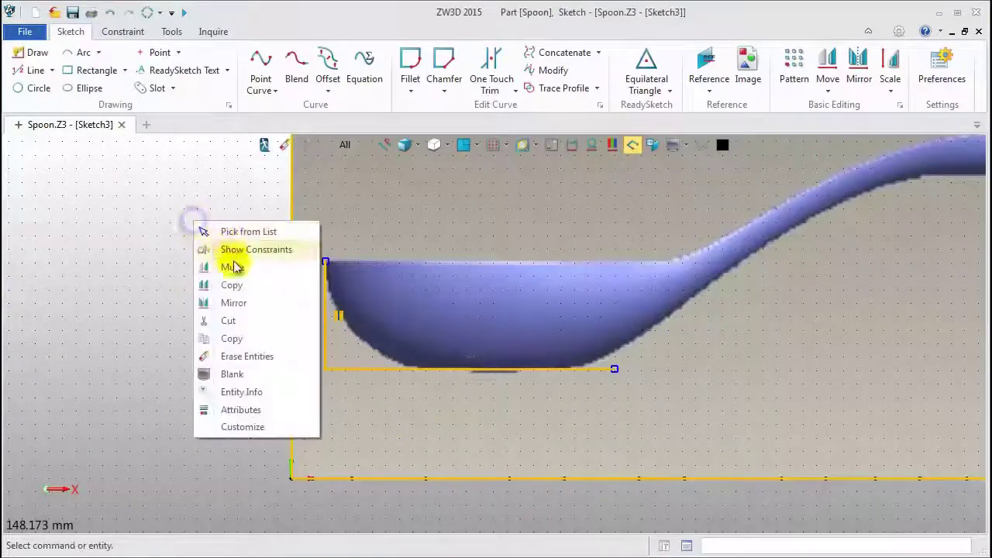
{"action": "left_click", "coordinate": [261, 262]}
{"action": "left_click", "coordinate": [329, 375]}
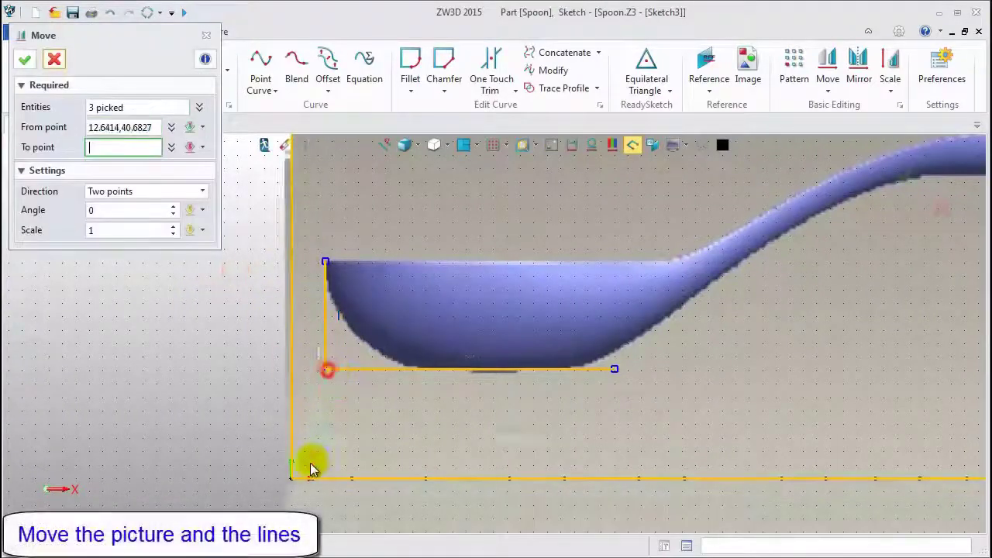
{"action": "middle_click", "coordinate": [221, 411]}
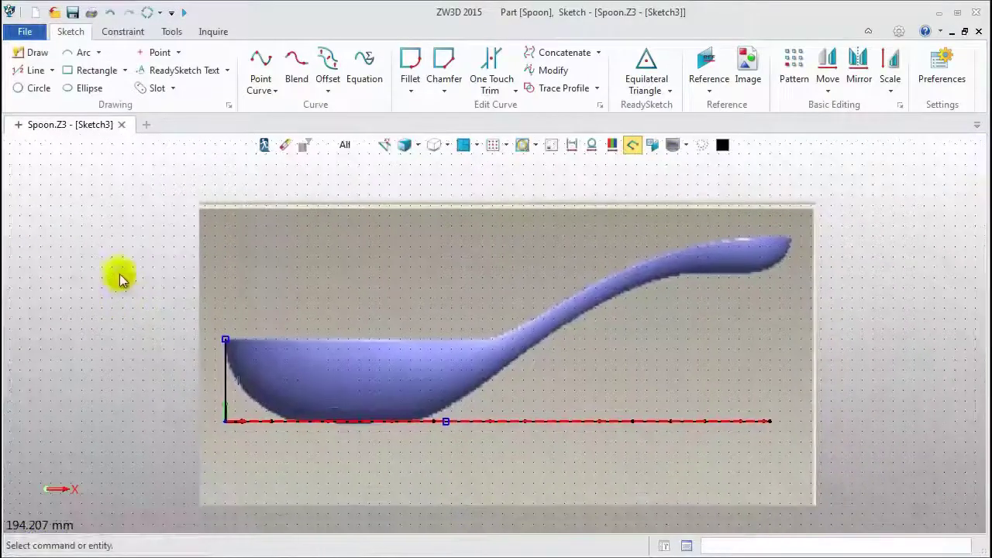
- Draw a 100-long vertical line from 265.09,0 to 265.09,100 at the spoon tip
{"action": "left_click", "coordinate": [25, 72]}
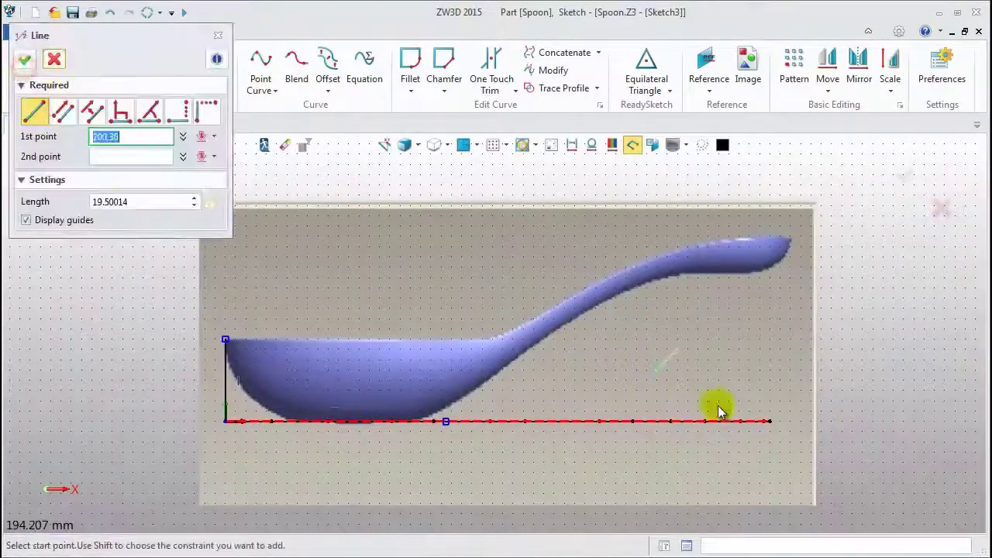
{"action": "left_click", "coordinate": [769, 421]}
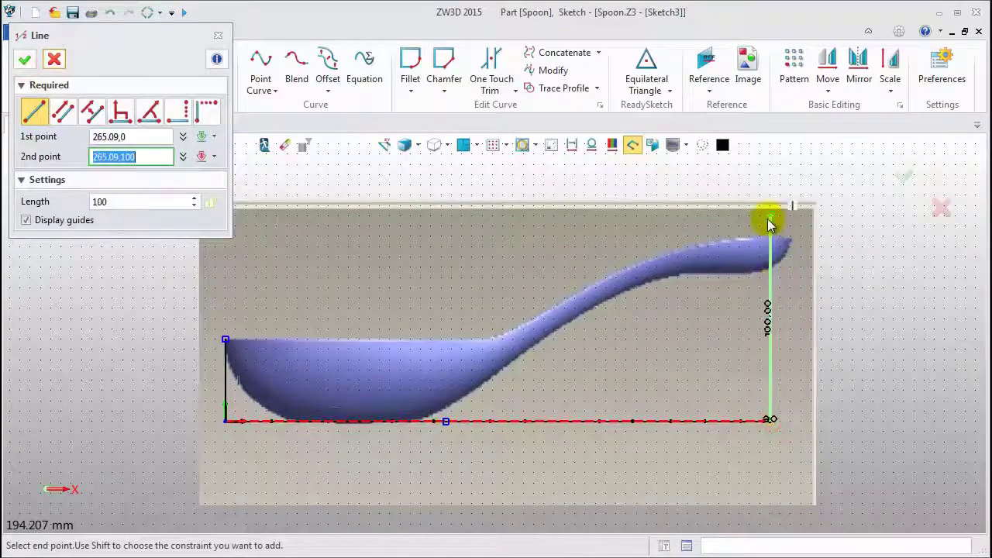
{"action": "left_click", "coordinate": [767, 223]}
{"action": "middle_click", "coordinate": [767, 223]}
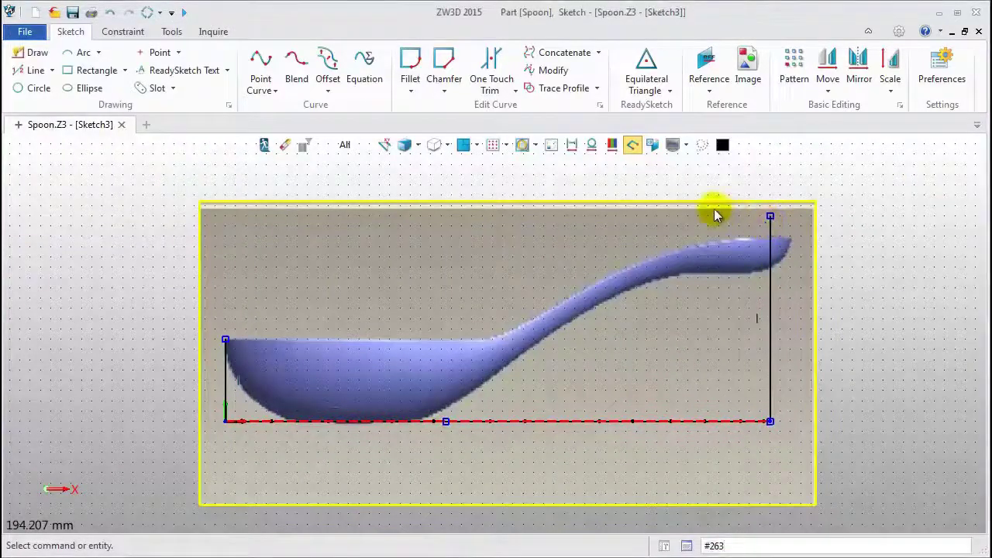
- Set the Spoon_Front.jpg picture width to 290, giving height 143
{"action": "double_click", "coordinate": [657, 222]}
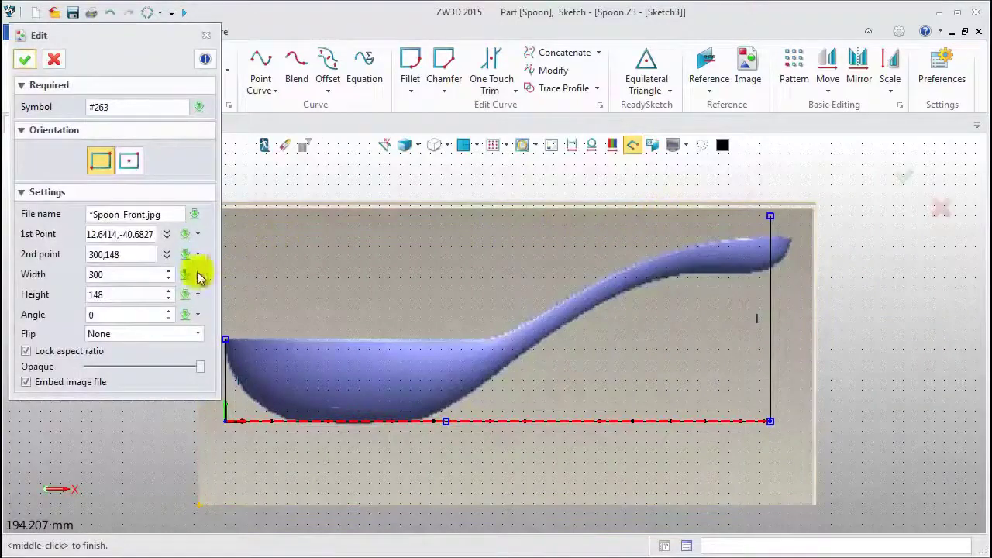
{"action": "left_click_drag", "start_coordinate": [128, 271], "coordinate": [80, 281]}
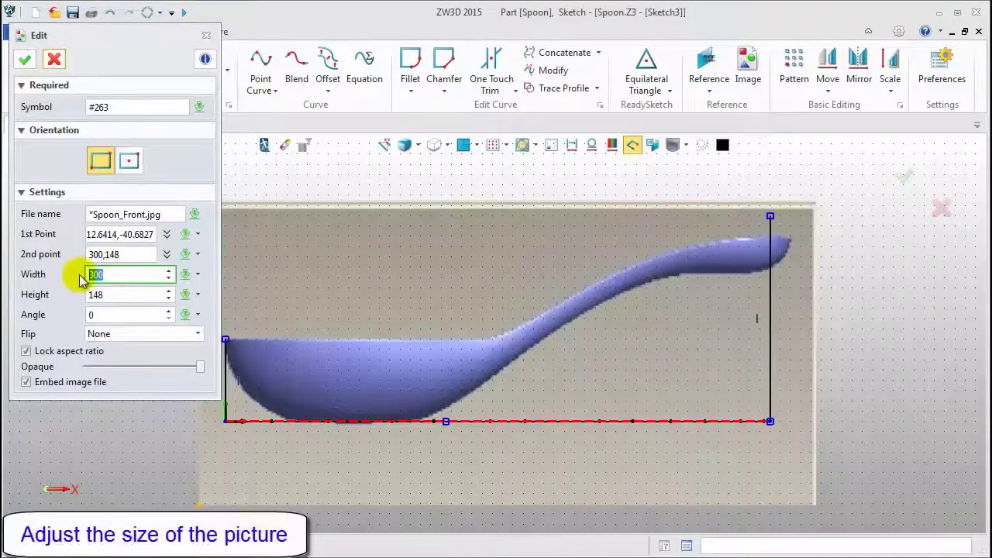
{"action": "type", "text": "290"}
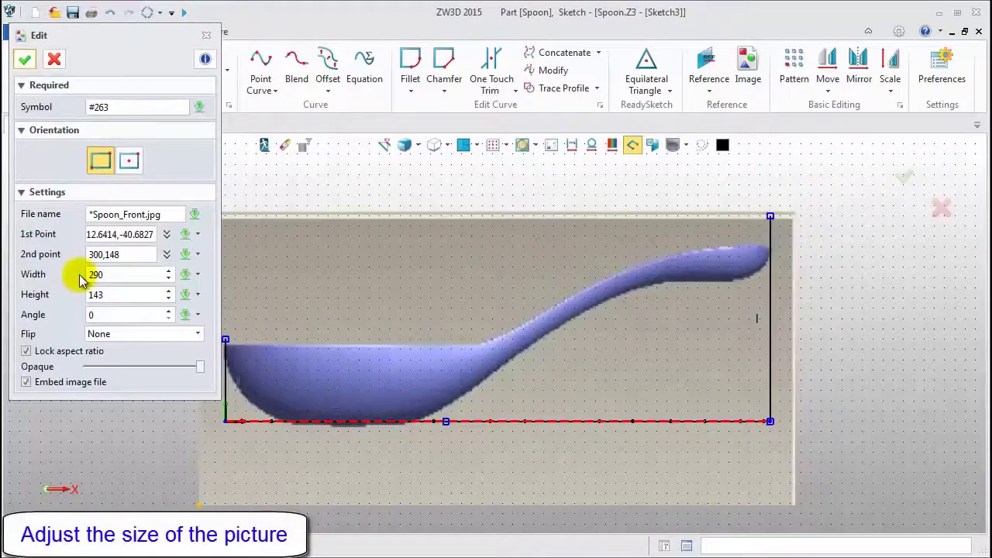
- Confirm the 290 picture width, then make the tip, bowl-side and bottom lines construction lines
{"action": "left_click", "coordinate": [24, 60]}
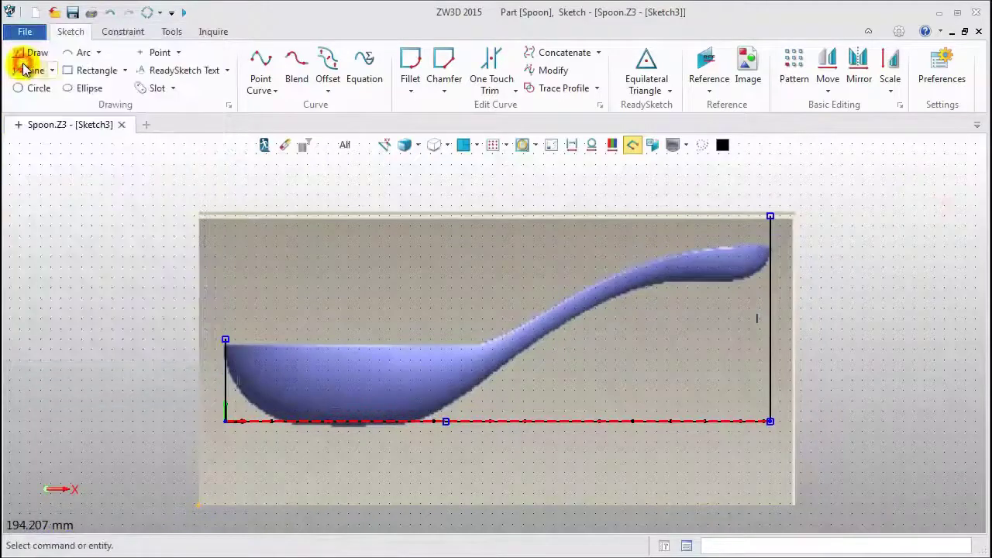
{"action": "right_click", "coordinate": [770, 321]}
{"action": "left_click", "coordinate": [782, 310]}
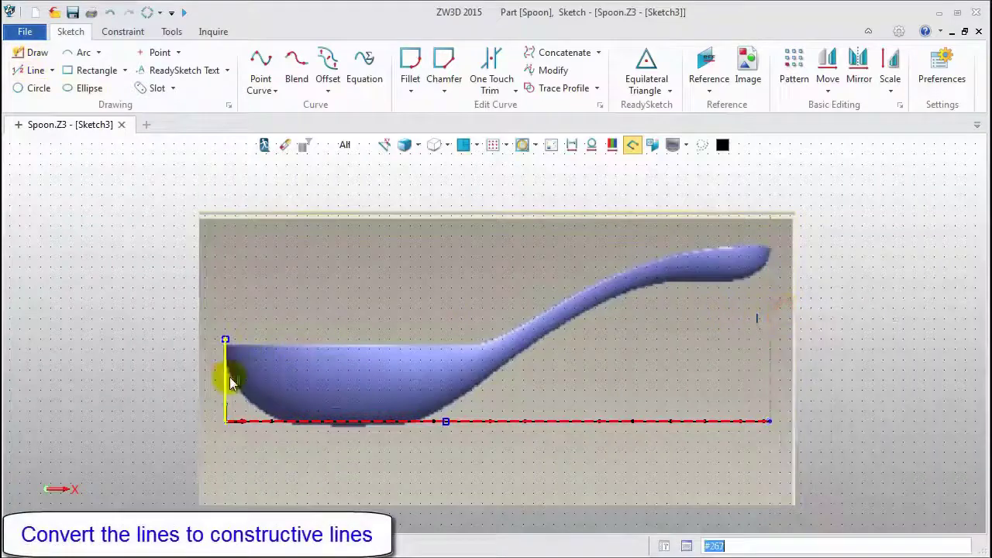
{"action": "right_click", "coordinate": [222, 376]}
{"action": "left_click", "coordinate": [234, 364]}
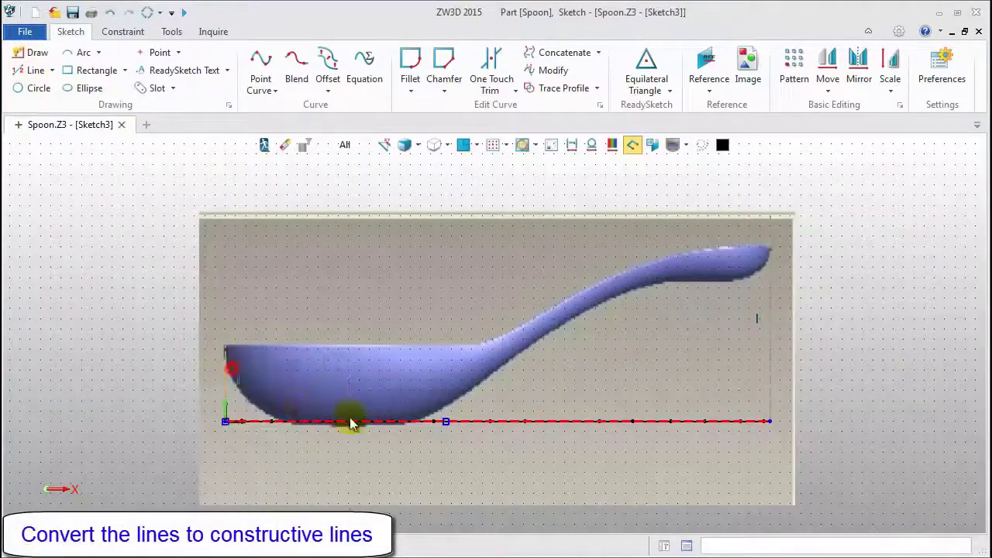
{"action": "right_click", "coordinate": [505, 424]}
{"action": "left_click", "coordinate": [533, 501]}
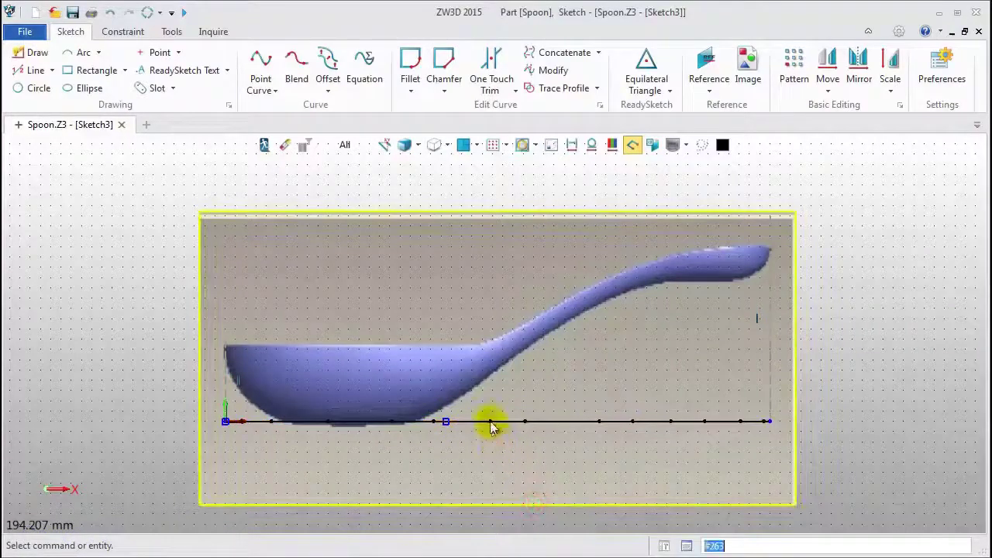
{"action": "right_click", "coordinate": [419, 425]}
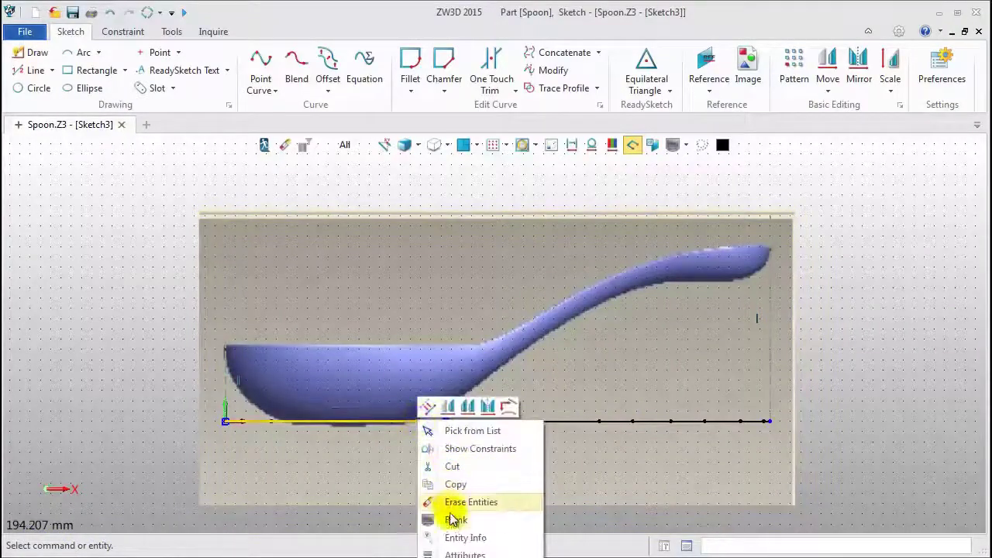
{"action": "left_click", "coordinate": [429, 408]}
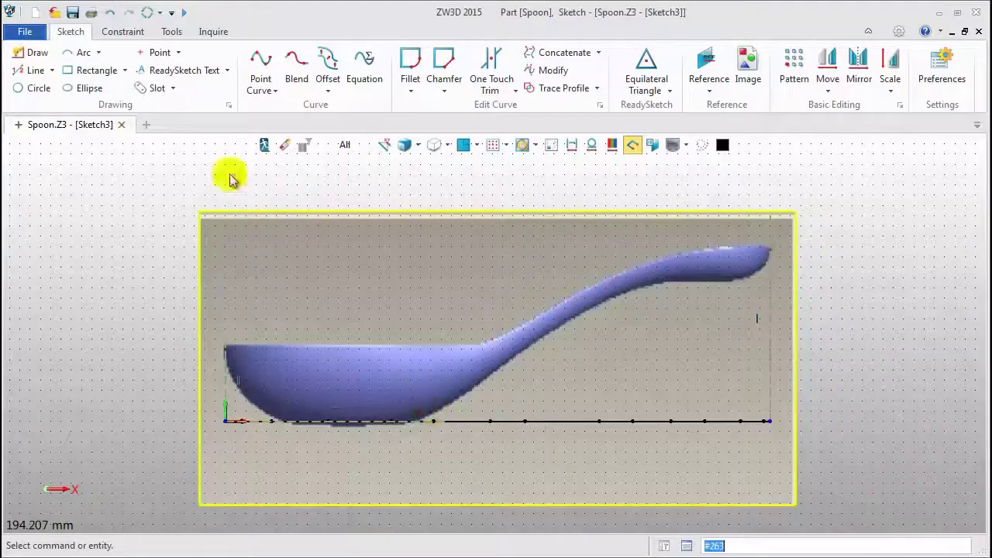
- Draw a roughly 123.67-long horizontal line along the bowl's top rim to the handle
{"action": "left_click", "coordinate": [34, 70]}
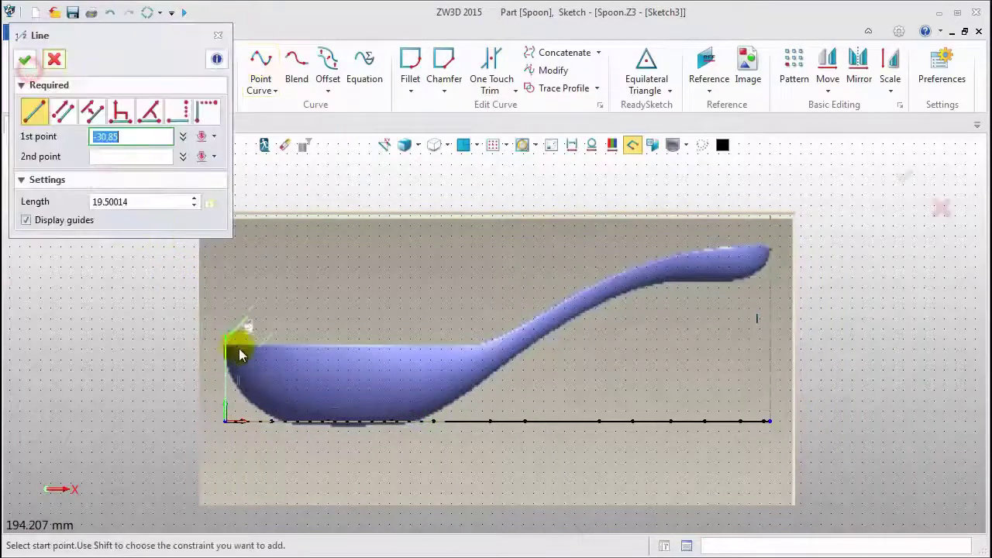
{"action": "scroll", "coordinate": [228, 351], "scroll_direction": "up", "scroll_amount": 5}
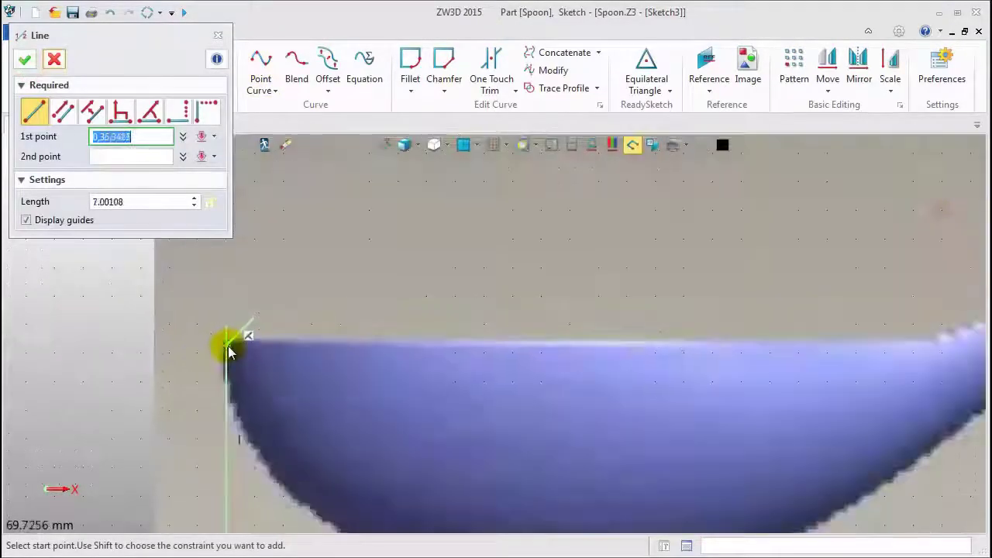
{"action": "scroll", "coordinate": [227, 341], "scroll_direction": "up", "scroll_amount": 3}
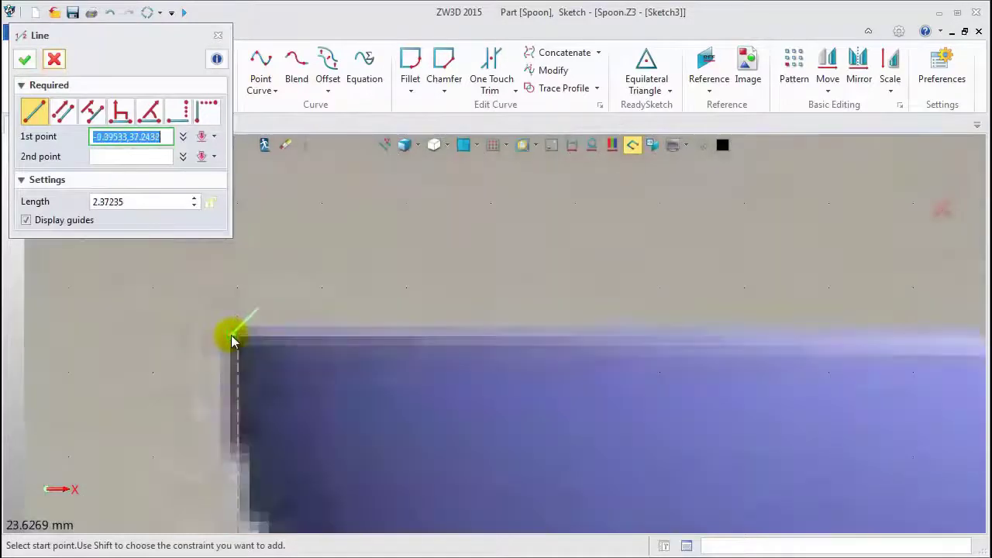
{"action": "left_click", "coordinate": [231, 335]}
{"action": "scroll", "coordinate": [406, 349], "scroll_direction": "down", "scroll_amount": 2}
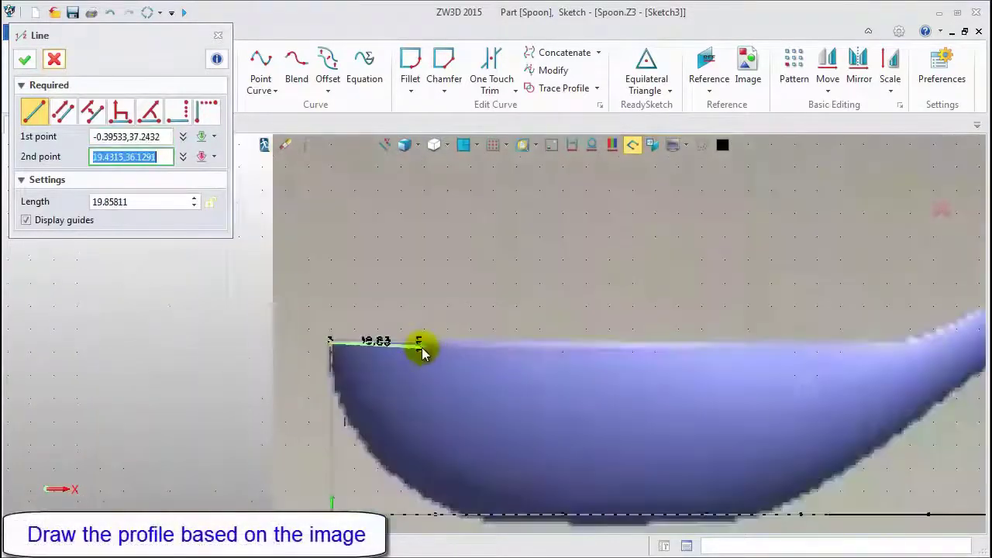
{"action": "left_click", "coordinate": [894, 341]}
{"action": "middle_click", "coordinate": [894, 341]}
{"action": "right_click_drag", "start_coordinate": [668, 320], "coordinate": [545, 321]}
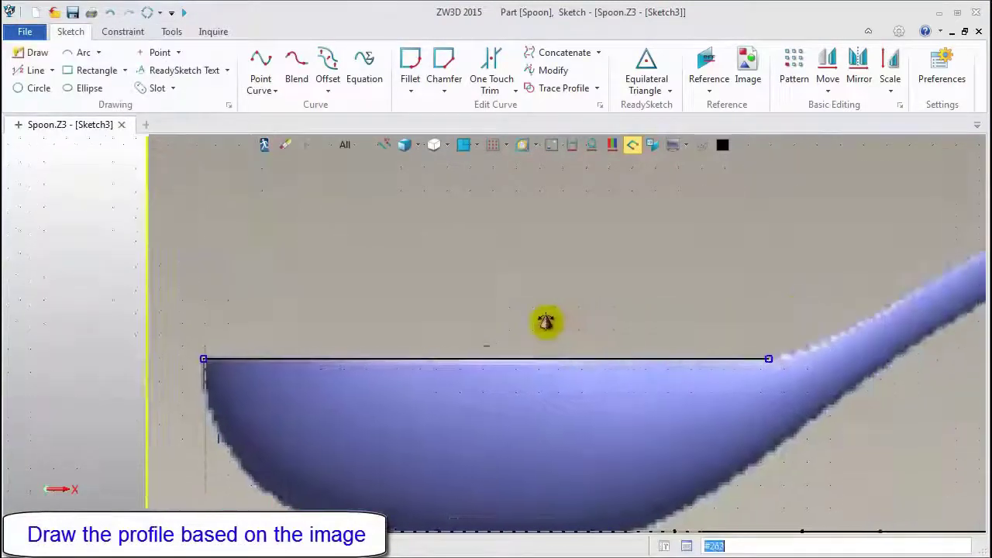
{"action": "scroll", "coordinate": [502, 325], "scroll_direction": "up", "scroll_amount": 2}
- Draw a point curve along the handle's upper edge, from the rim line's end to the tip line
{"action": "left_click", "coordinate": [261, 59]}
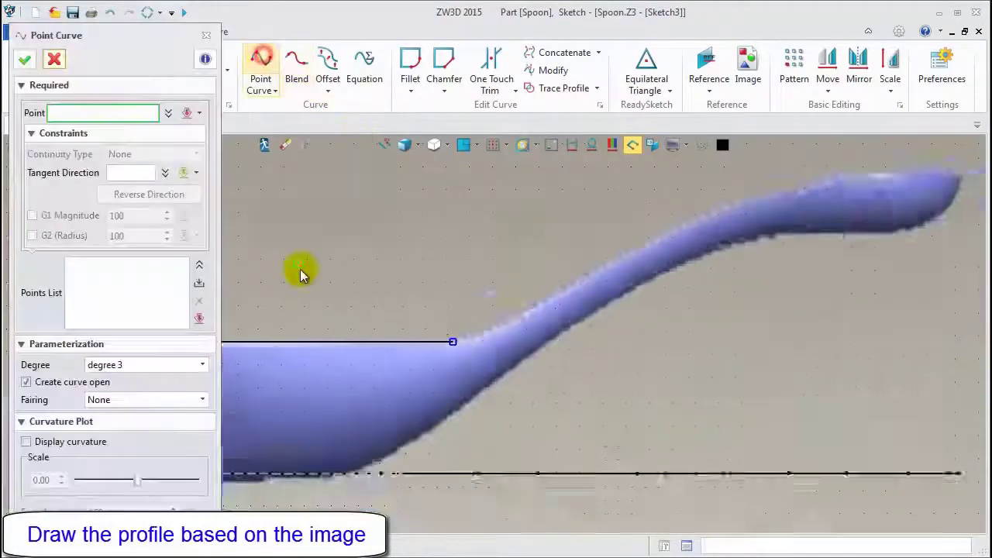
{"action": "left_click", "coordinate": [416, 325]}
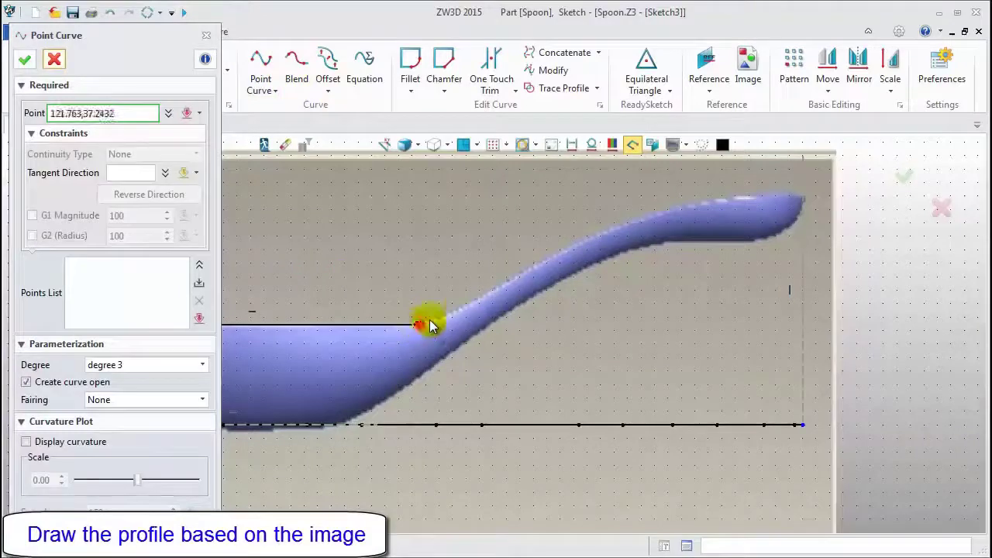
{"action": "scroll", "coordinate": [453, 316], "scroll_direction": "up", "scroll_amount": 2}
{"action": "left_click", "coordinate": [443, 318]}
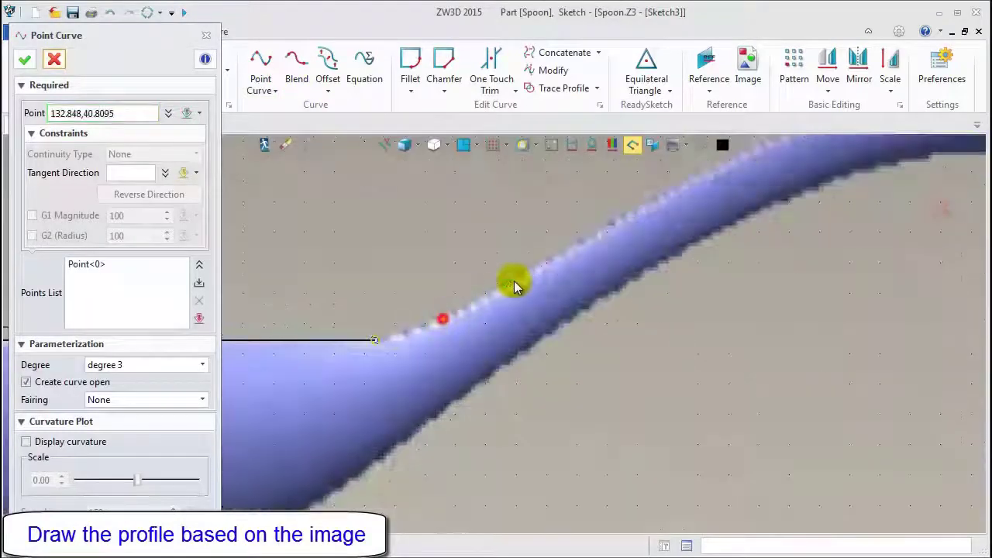
{"action": "left_click", "coordinate": [540, 273]}
{"action": "scroll", "coordinate": [409, 381], "scroll_direction": "down", "scroll_amount": 1}
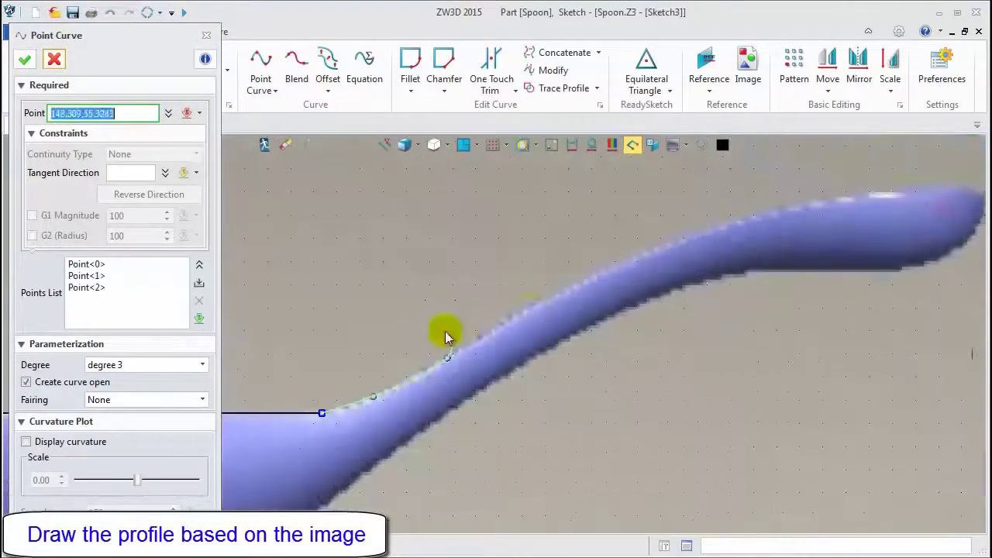
{"action": "left_click", "coordinate": [574, 290]}
{"action": "left_click", "coordinate": [678, 245]}
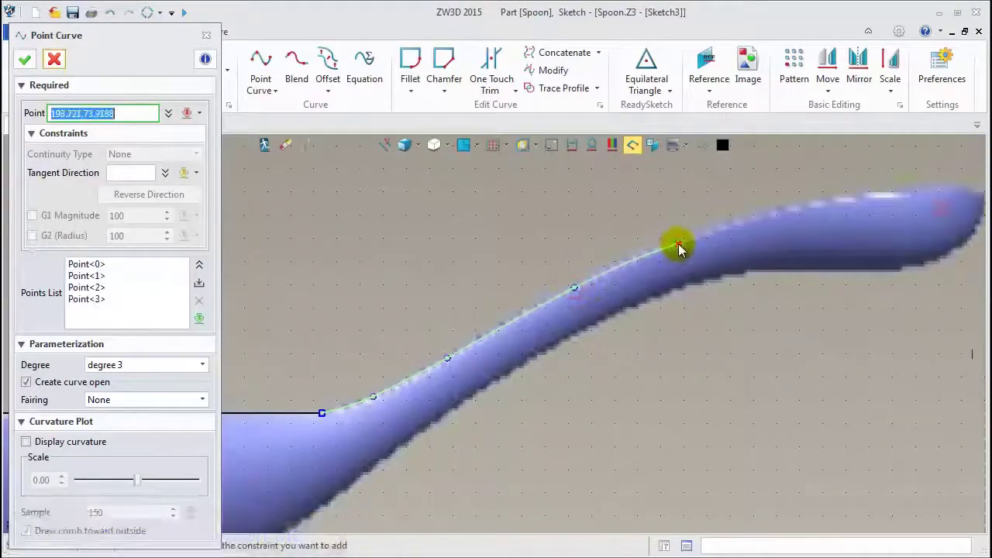
{"action": "left_click", "coordinate": [783, 212]}
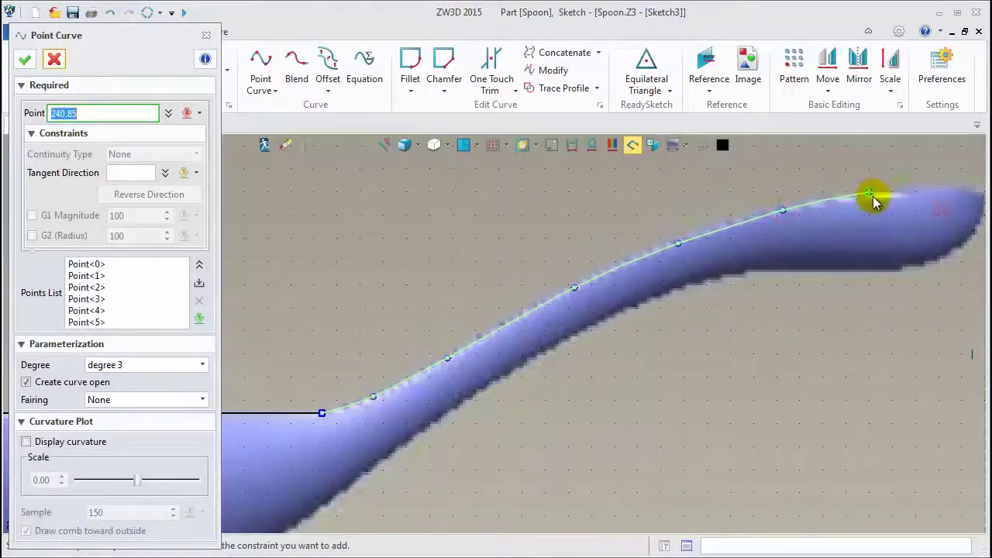
{"action": "left_click", "coordinate": [873, 200]}
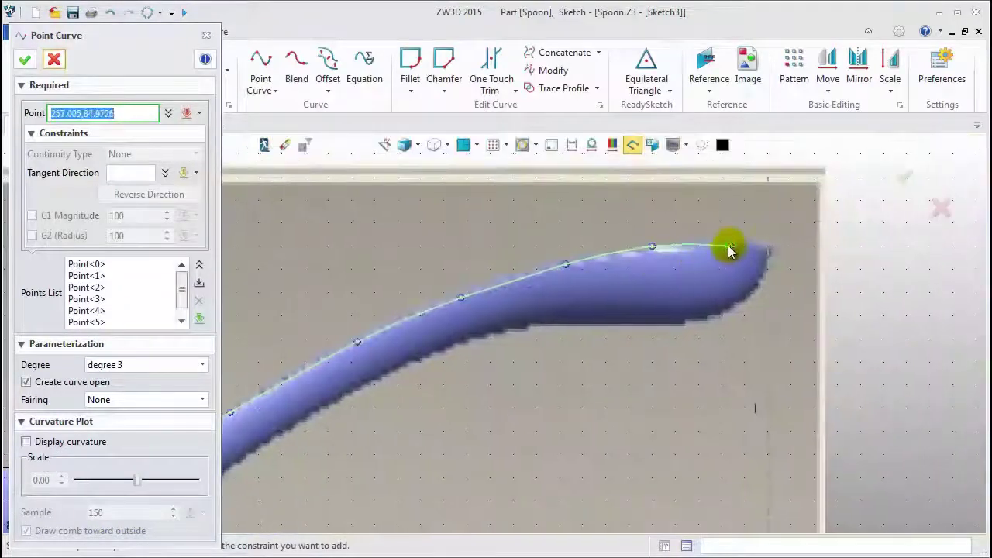
{"action": "left_click", "coordinate": [767, 247]}
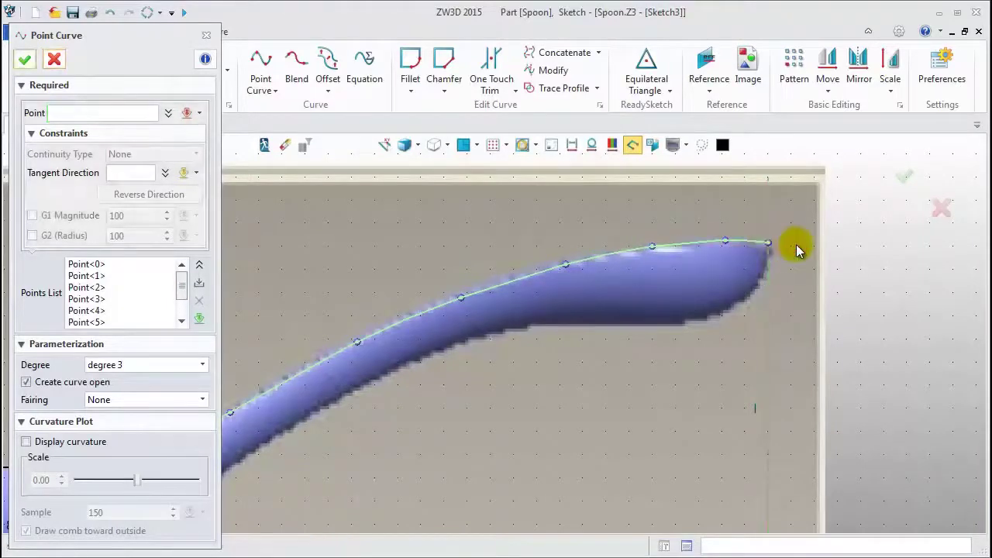
{"action": "scroll", "coordinate": [813, 252], "scroll_direction": "down", "scroll_amount": 3}
{"action": "middle_click", "coordinate": [628, 383]}
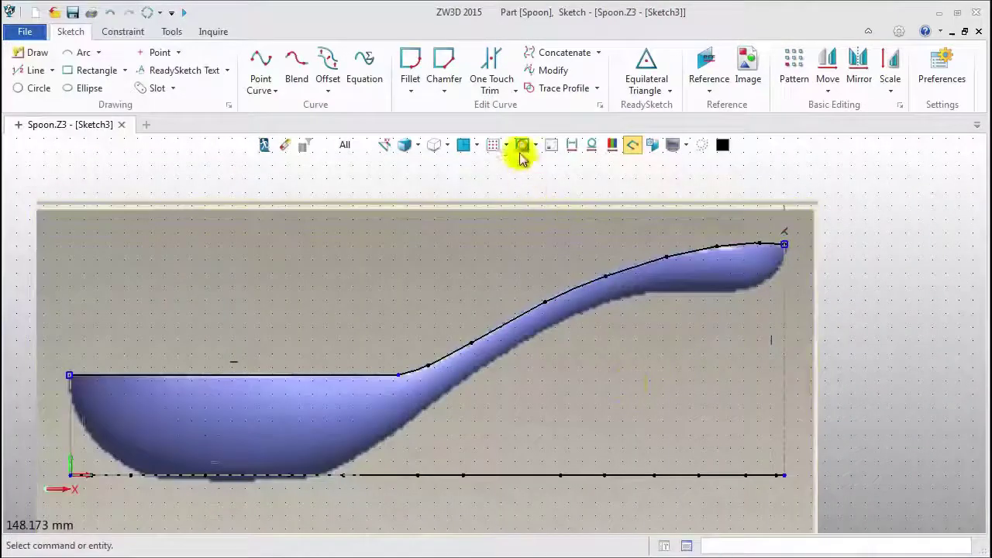
- Round the corner between the rim line and handle curve with an R30 fillet
{"action": "left_click", "coordinate": [411, 68]}
{"action": "left_click", "coordinate": [415, 368]}
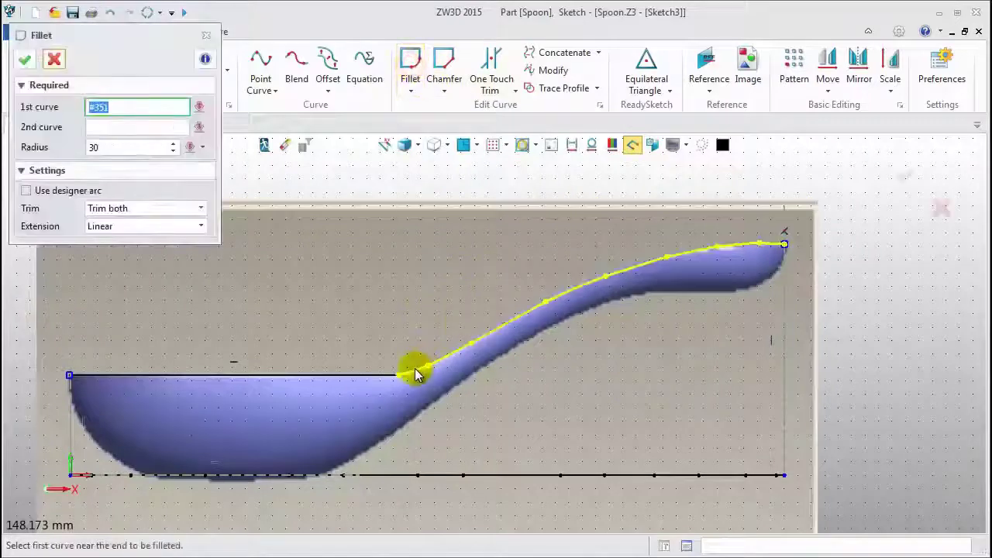
{"action": "left_click", "coordinate": [380, 377]}
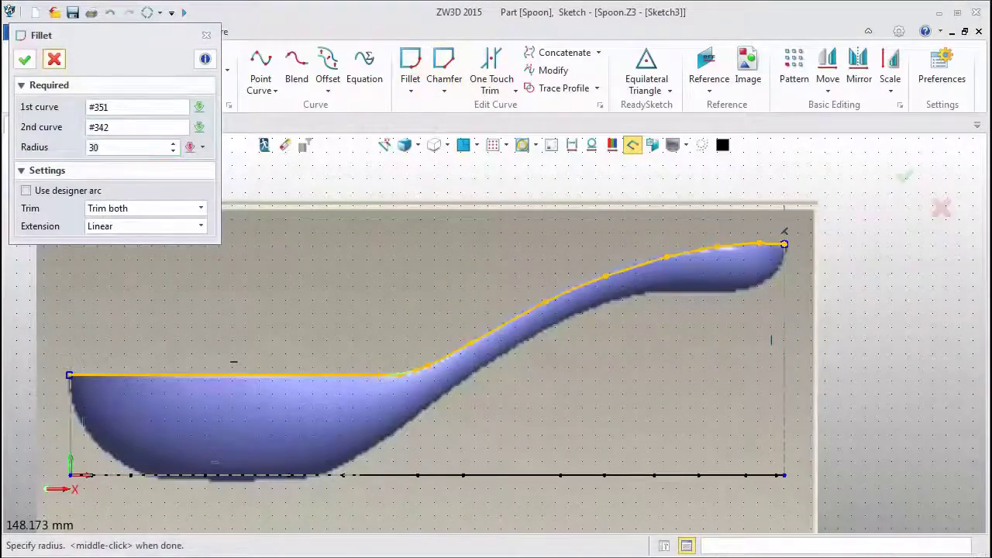
{"action": "left_click", "coordinate": [207, 35]}
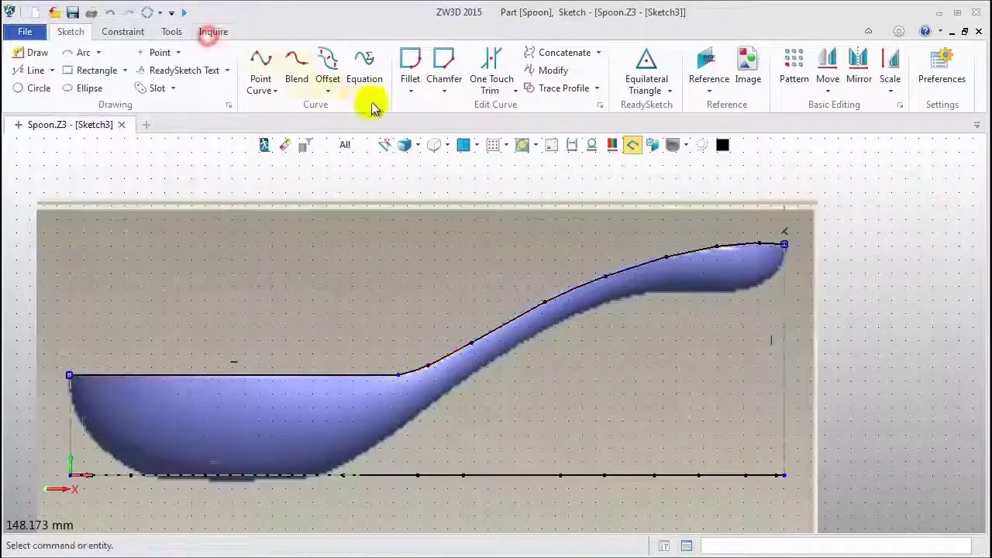
{"action": "left_click", "coordinate": [409, 71]}
{"action": "left_click", "coordinate": [361, 377]}
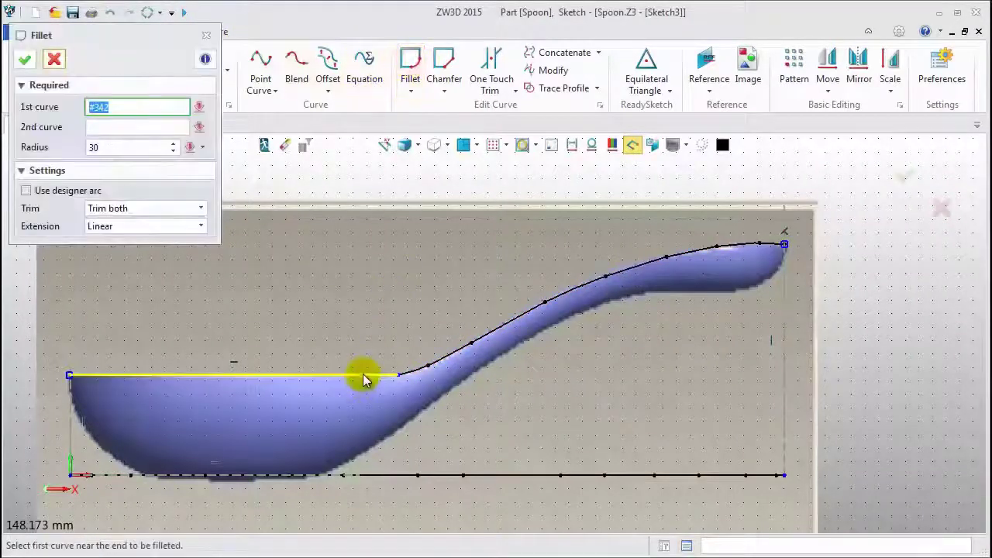
{"action": "left_click", "coordinate": [415, 374]}
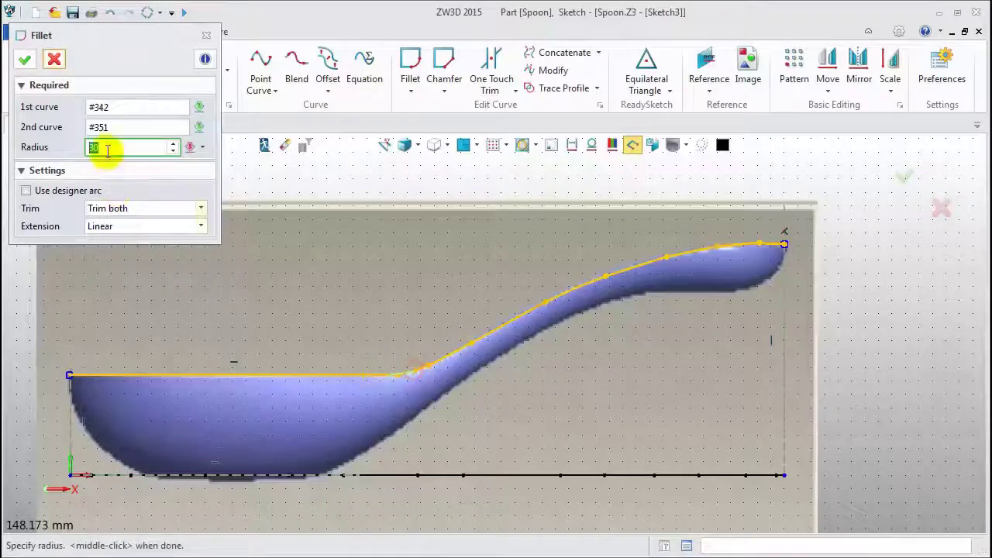
{"action": "left_click", "coordinate": [25, 59]}
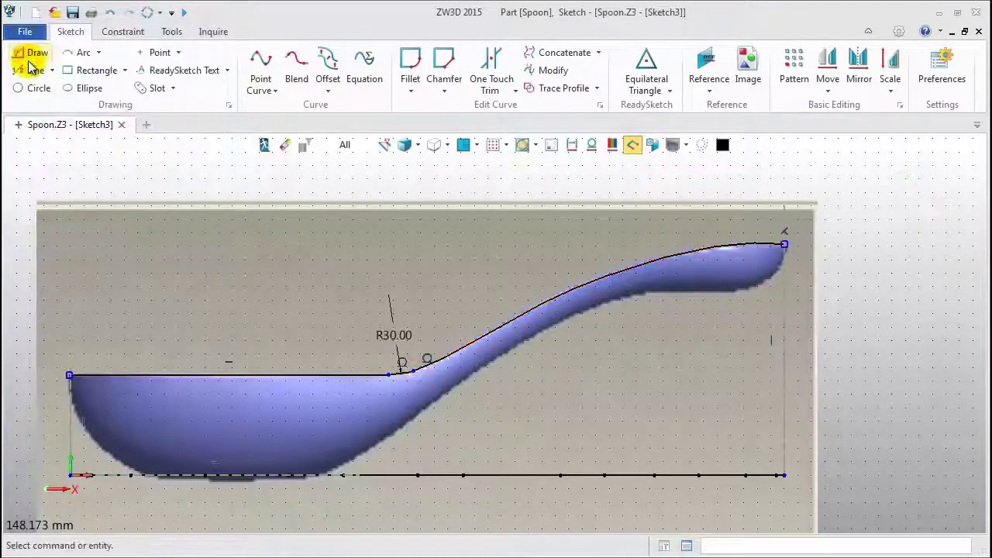
- Concatenate the rim line, fillet arc and handle curve into one curve
{"action": "left_click", "coordinate": [531, 52]}
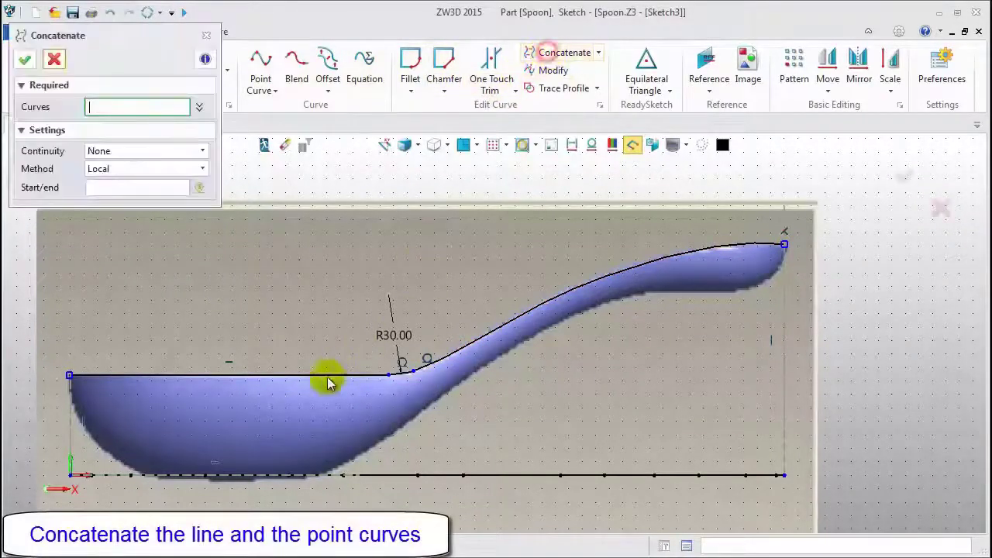
{"action": "left_click", "coordinate": [310, 376]}
{"action": "left_click", "coordinate": [401, 379]}
{"action": "left_click", "coordinate": [421, 370]}
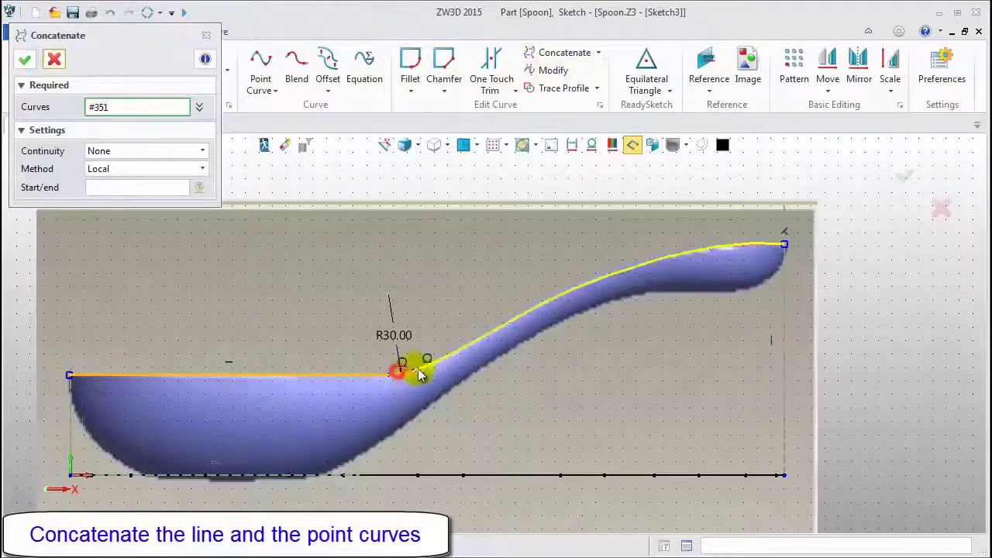
{"action": "left_click", "coordinate": [27, 60]}
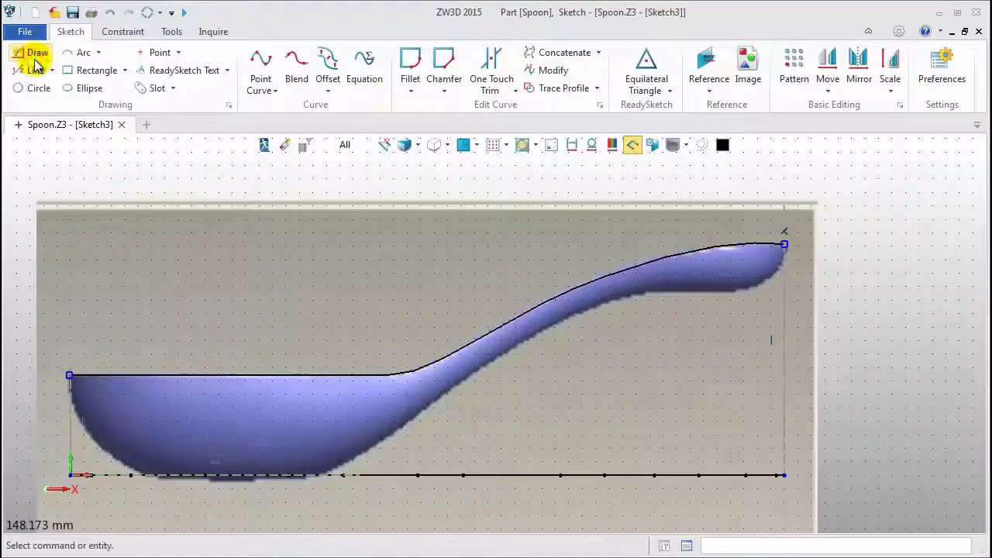
- Draw a point curve down the bowl's left underside from the rim's left end to 37.56,0
{"action": "left_click", "coordinate": [263, 69]}
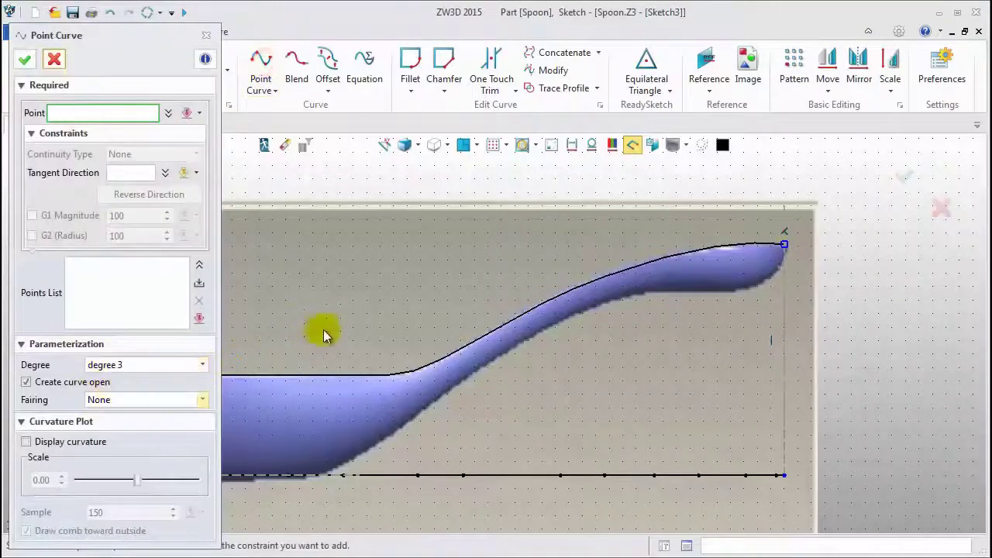
{"action": "mouse_move", "coordinate": [323, 332]}
{"action": "middle_mouse_down"}
{"action": "mouse_move", "coordinate": [553, 326]}
{"action": "mouse_move", "coordinate": [577, 309]}
{"action": "mouse_move", "coordinate": [505, 309]}
{"action": "middle_mouse_up"}
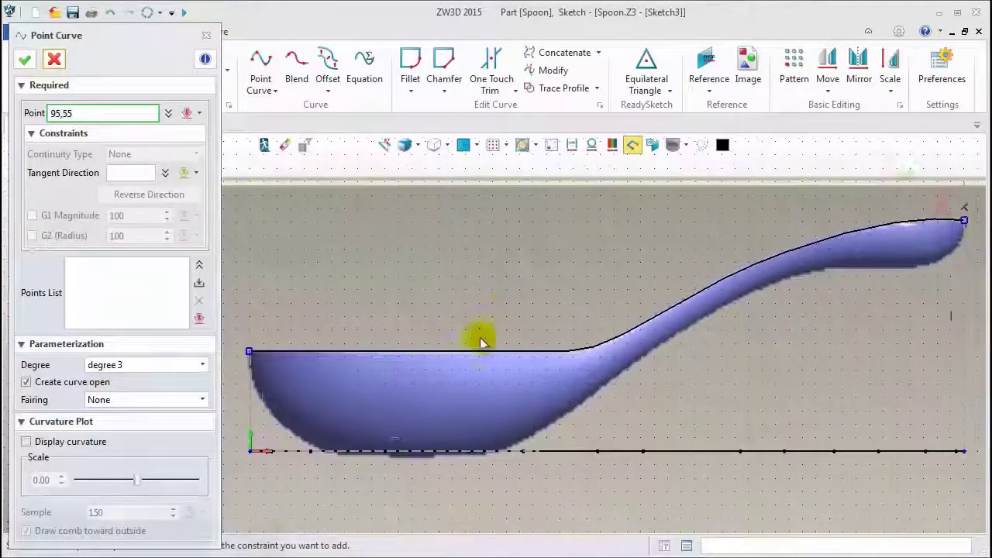
{"action": "left_click", "coordinate": [249, 352]}
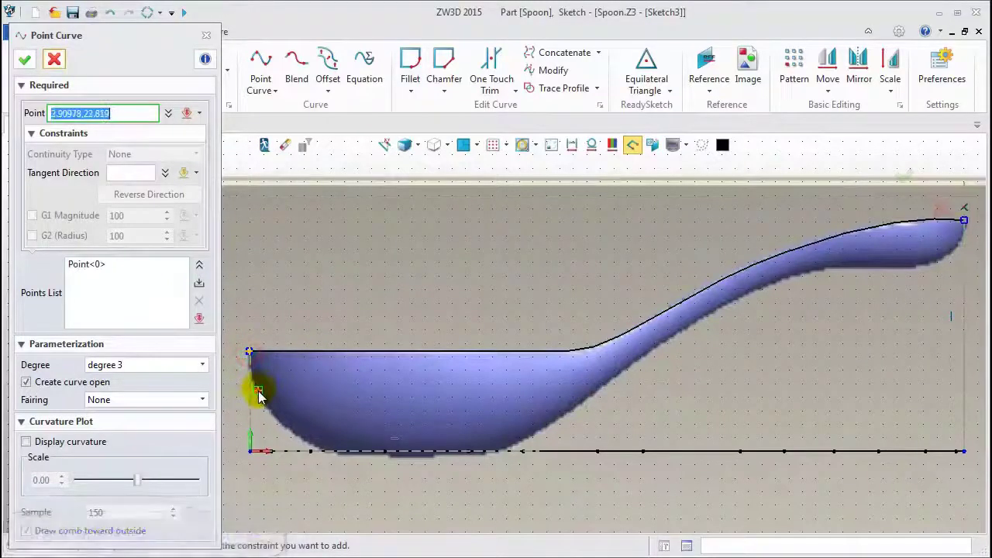
{"action": "left_click", "coordinate": [259, 392]}
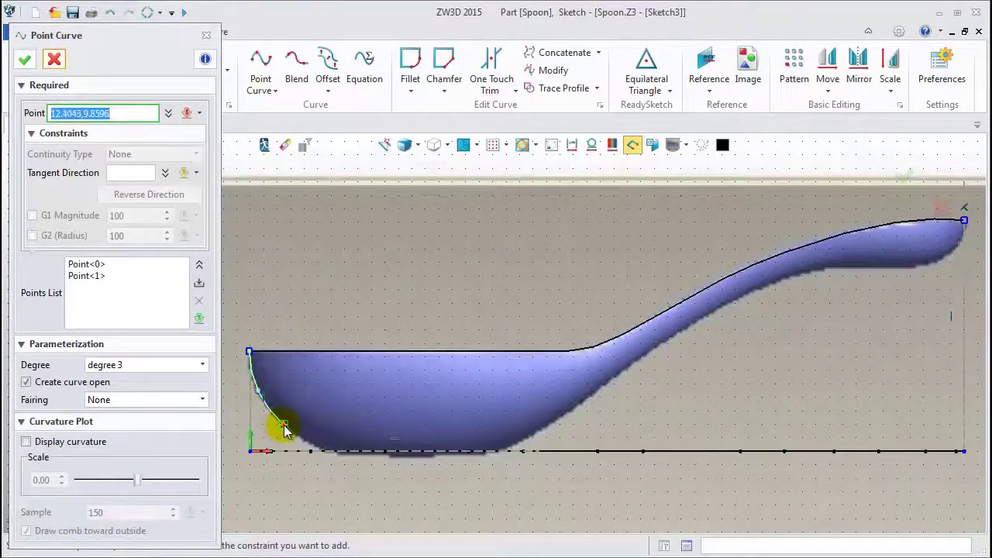
{"action": "left_click", "coordinate": [284, 427]}
{"action": "scroll", "coordinate": [322, 457], "scroll_direction": "up", "scroll_amount": 2}
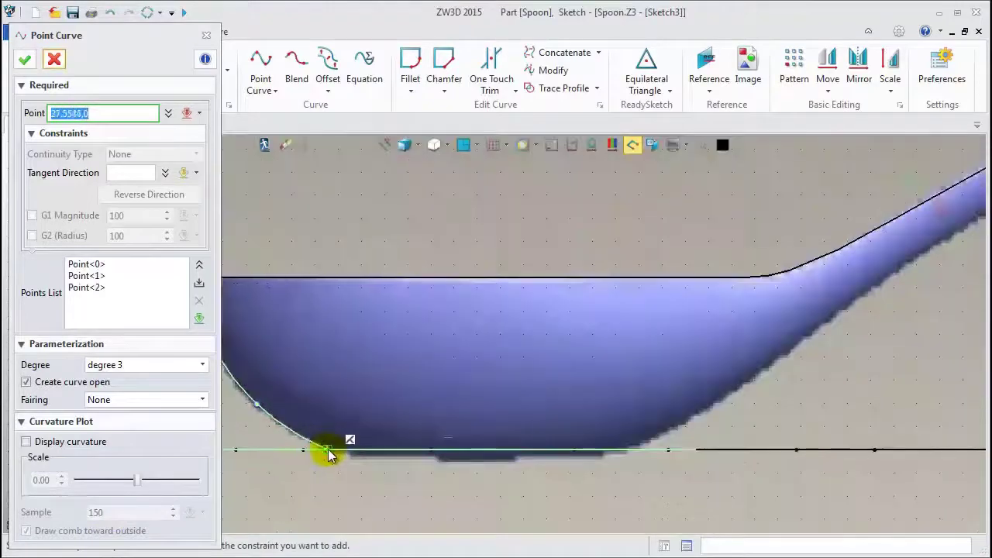
{"action": "left_click", "coordinate": [331, 451]}
{"action": "scroll", "coordinate": [328, 458], "scroll_direction": "down", "scroll_amount": 2}
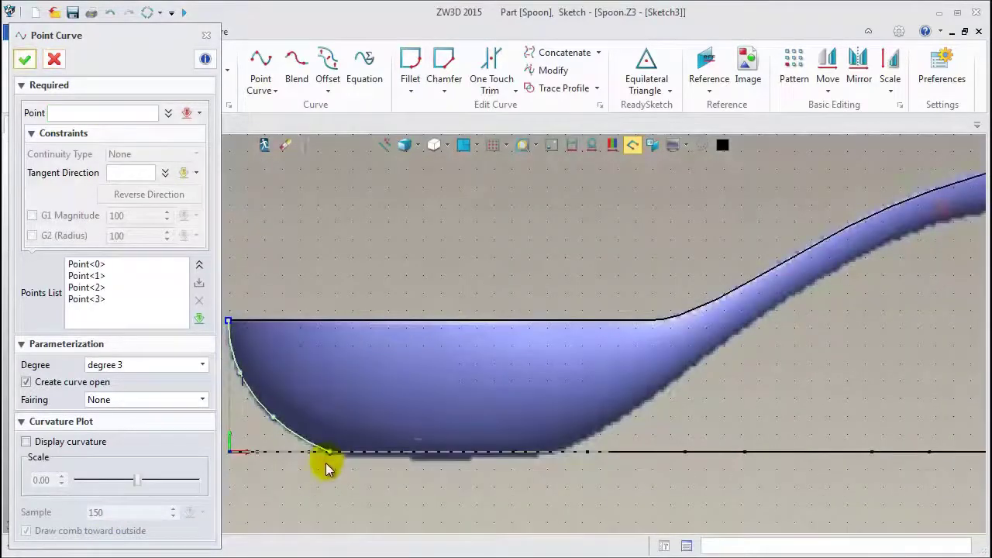
{"action": "middle_click", "coordinate": [328, 465]}
{"action": "middle_click", "coordinate": [327, 460]}
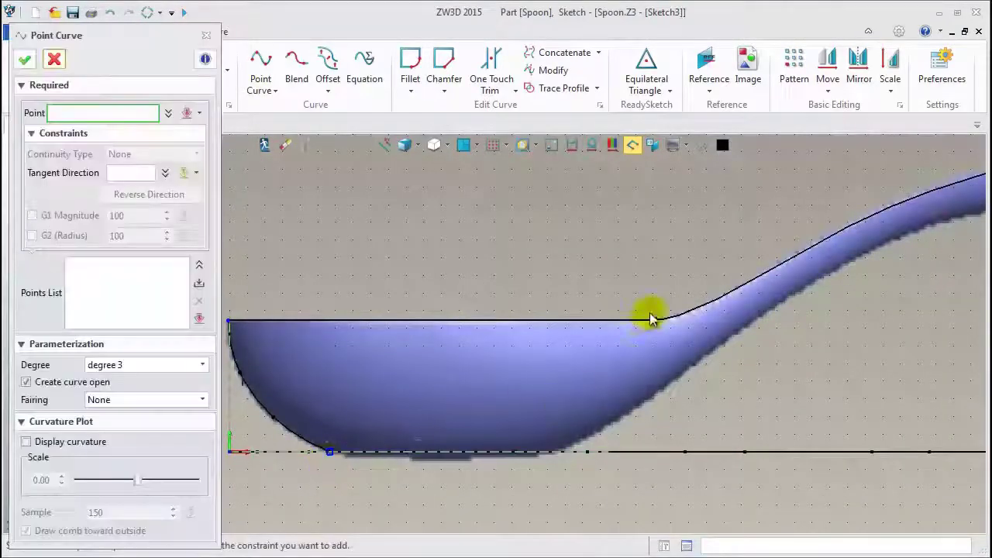
- Start a point curve on the bottom line and place points up the handle's underside
{"action": "left_click", "coordinate": [559, 451]}
{"action": "left_click", "coordinate": [595, 433]}
{"action": "left_click", "coordinate": [661, 389]}
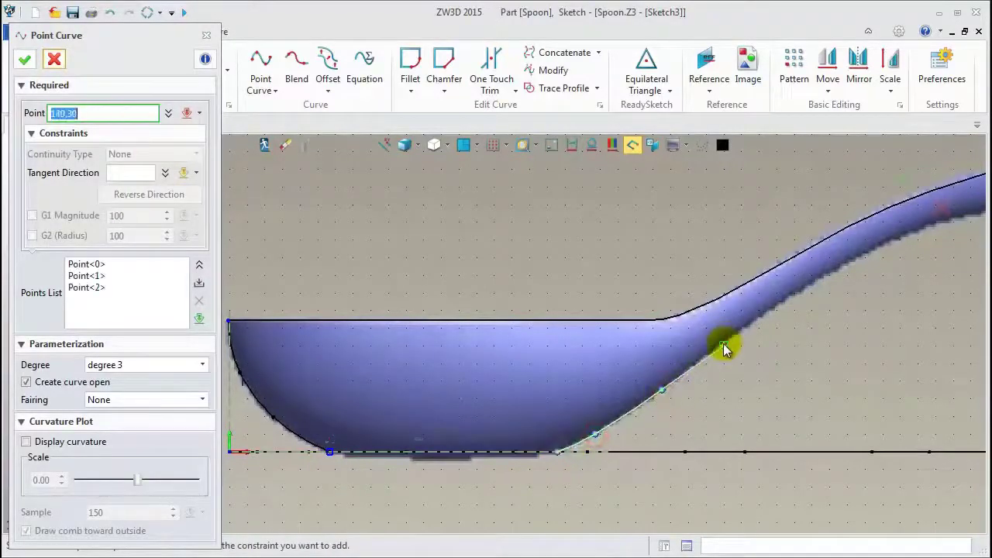
{"action": "left_click", "coordinate": [720, 342]}
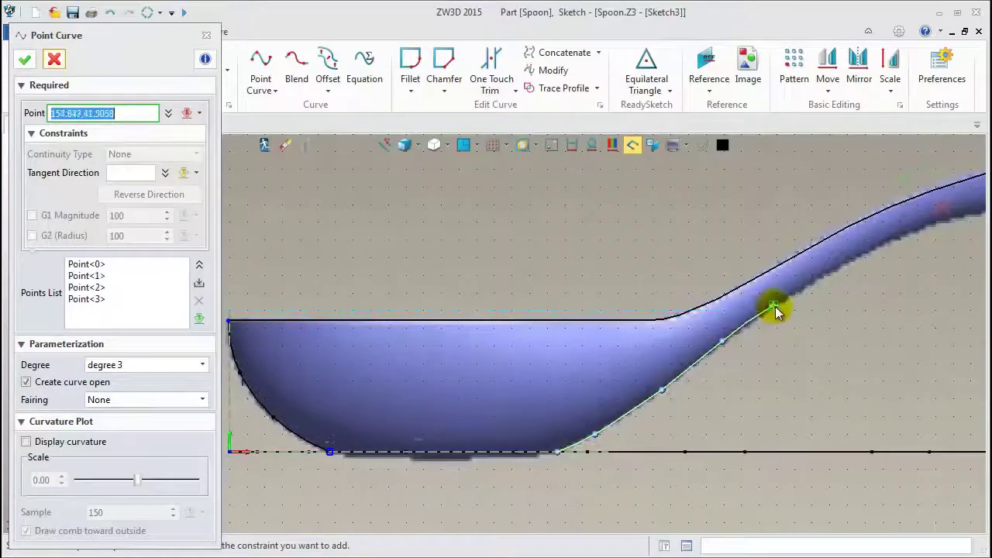
{"action": "left_click", "coordinate": [775, 308]}
{"action": "left_click", "coordinate": [843, 268]}
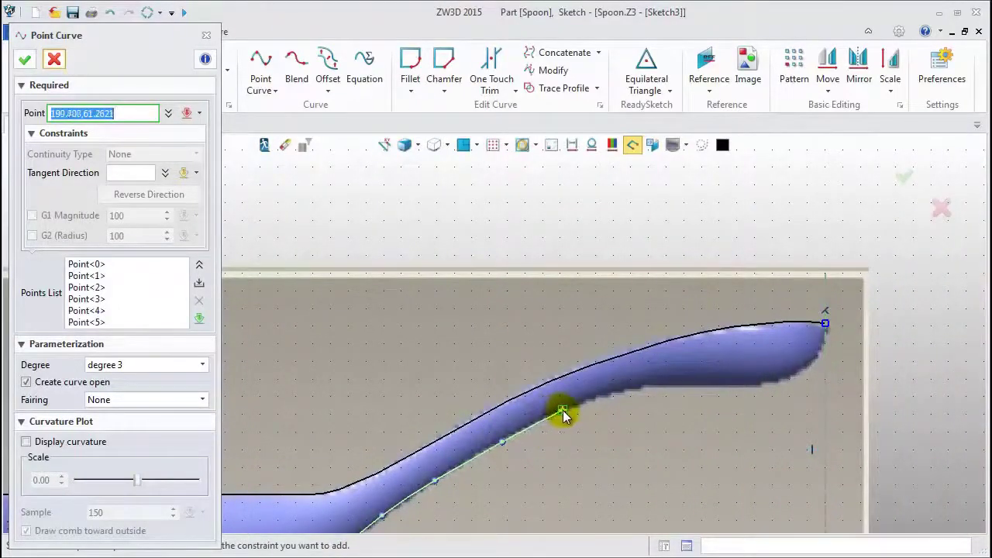
{"action": "left_click", "coordinate": [559, 409]}
{"action": "left_click", "coordinate": [708, 385]}
{"action": "left_click", "coordinate": [782, 383]}
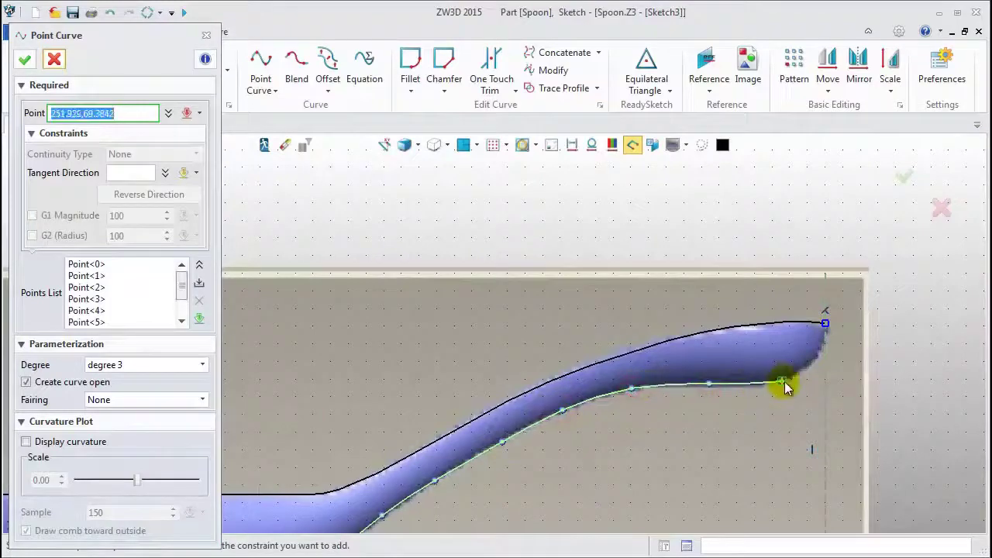
{"action": "left_click", "coordinate": [816, 359]}
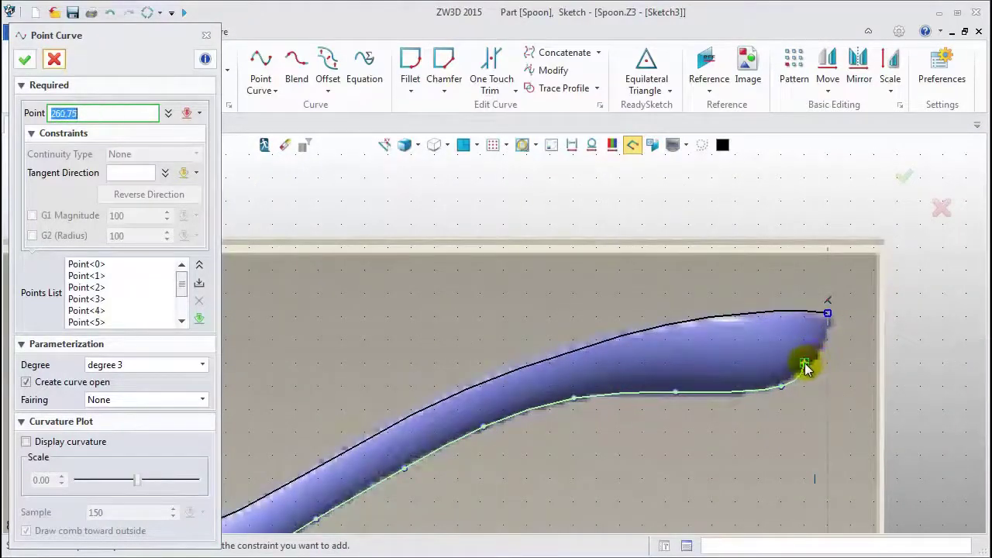
- Delete the misplaced tip point, end the curve exactly at the handle tip, and commit it
{"action": "scroll", "coordinate": [184, 288], "scroll_direction": "down", "scroll_amount": 2}
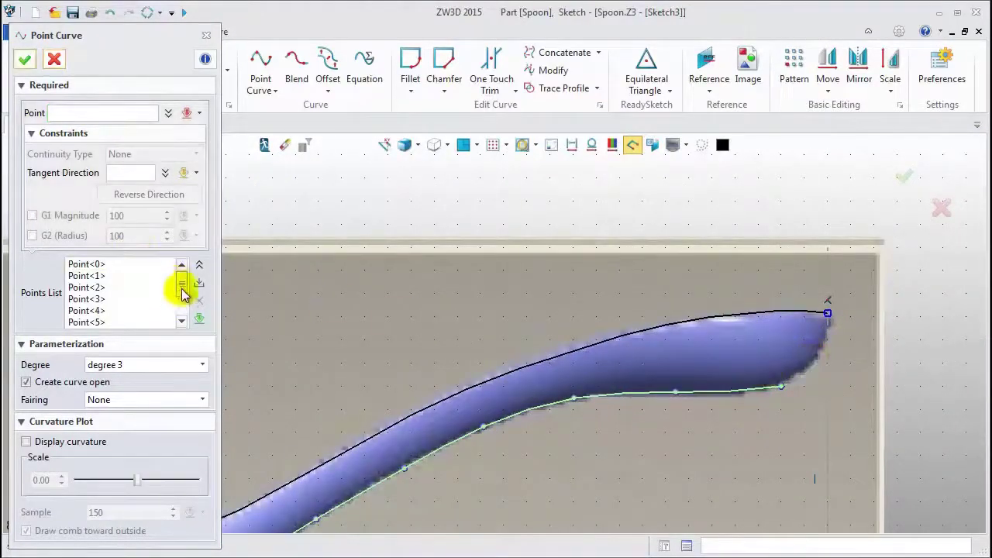
{"action": "left_click", "coordinate": [87, 322]}
{"action": "left_click", "coordinate": [199, 300]}
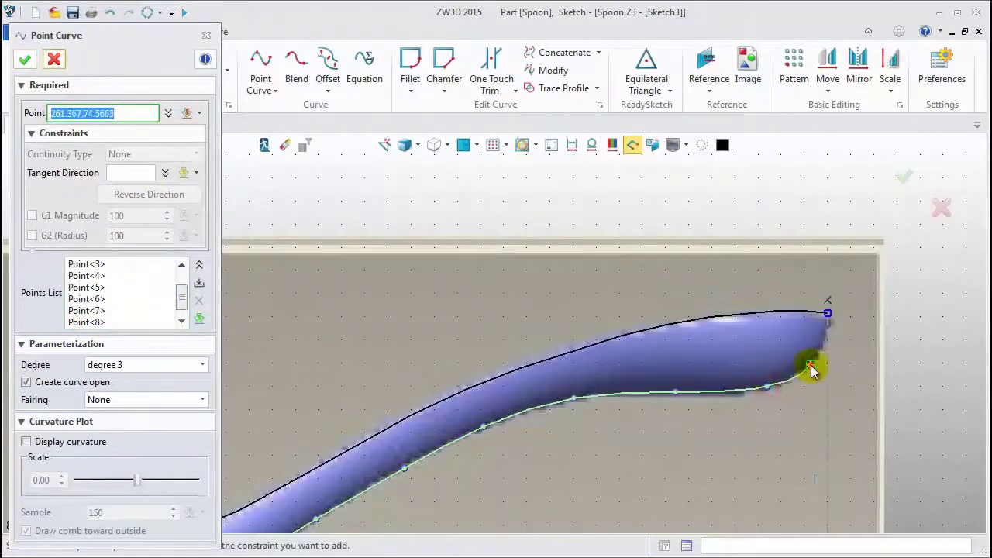
{"action": "left_click", "coordinate": [827, 315]}
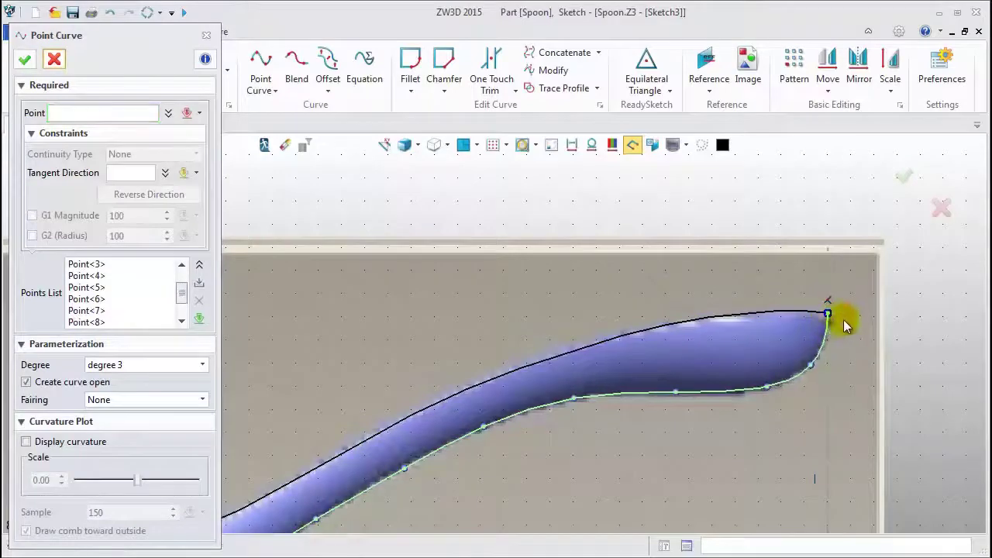
{"action": "scroll", "coordinate": [842, 318], "scroll_direction": "down", "scroll_amount": 2}
{"action": "middle_click", "coordinate": [681, 413]}
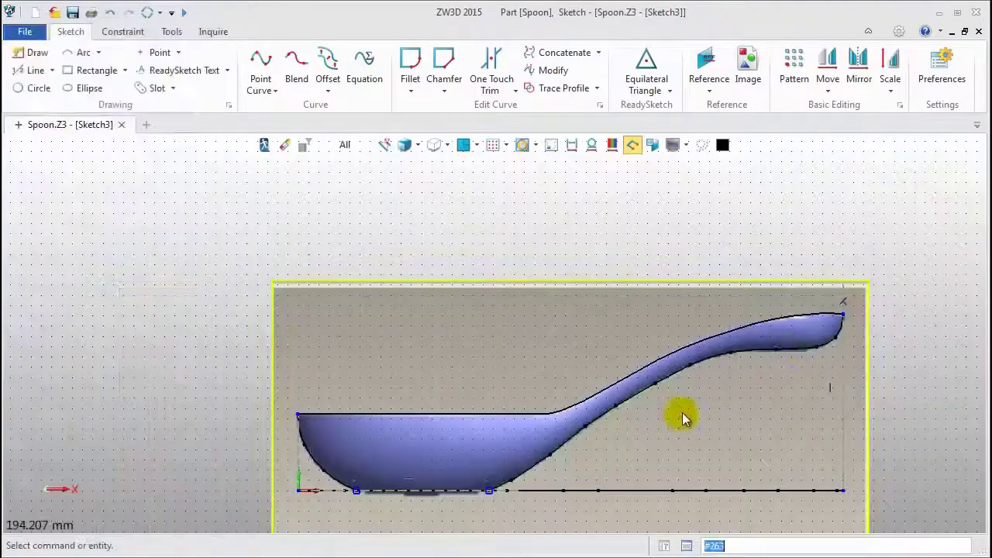
- Draw a flat base line along the bowl's bottom starting from its left side
{"action": "left_click", "coordinate": [31, 70]}
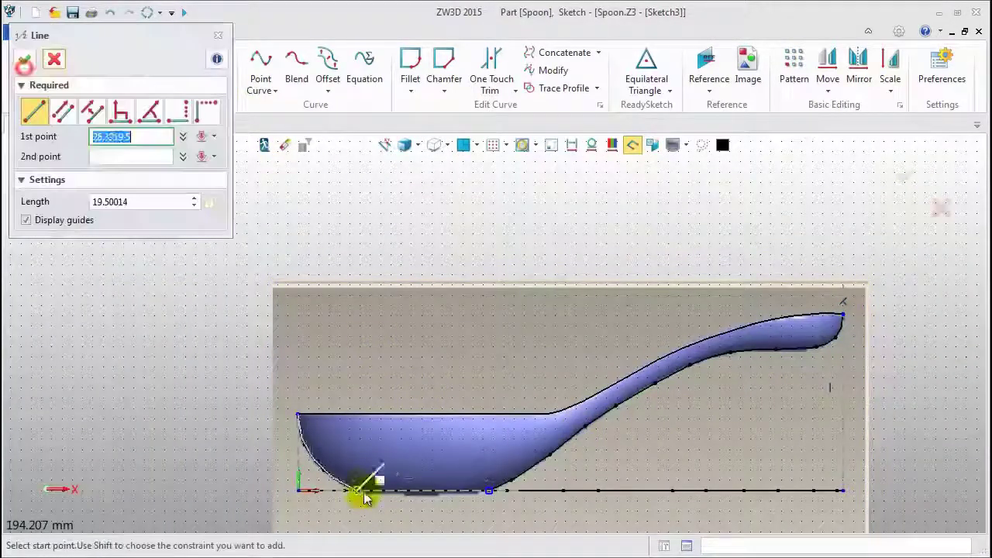
{"action": "left_click", "coordinate": [355, 491]}
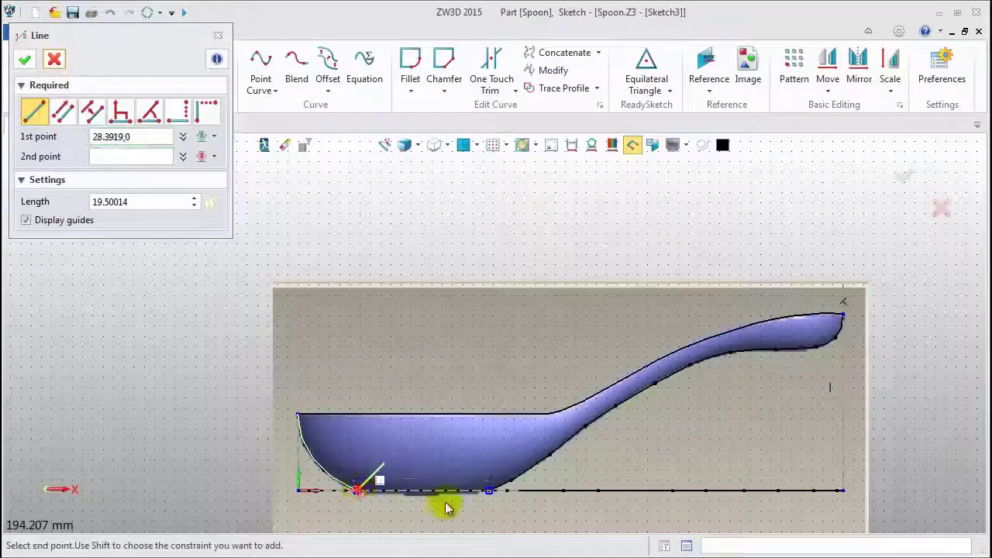
{"action": "left_click", "coordinate": [492, 494]}
{"action": "middle_click", "coordinate": [509, 508]}
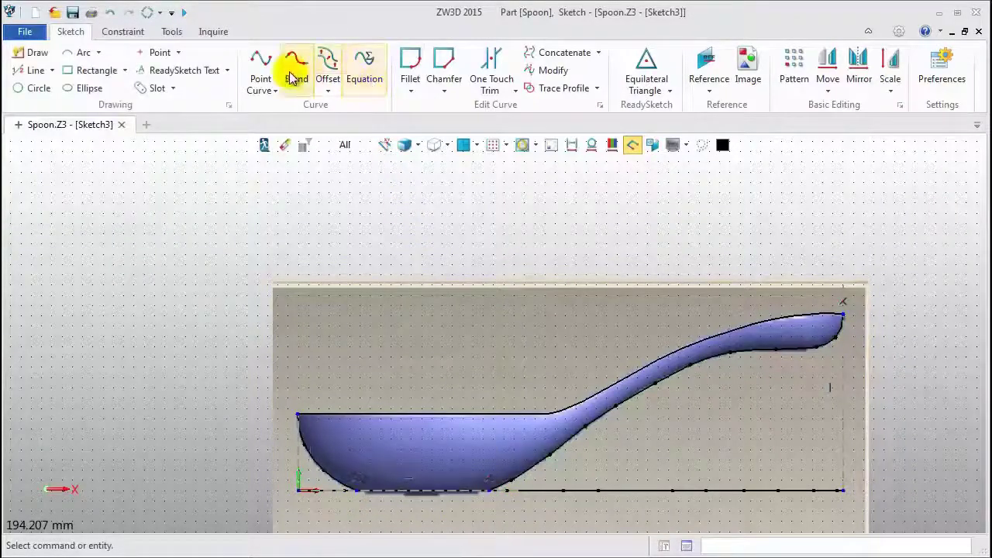
- Fillet both base line ends into the left arc and right underside curve at R30
{"action": "left_click", "coordinate": [410, 62]}
{"action": "left_click", "coordinate": [331, 476]}
{"action": "scroll", "coordinate": [351, 527], "scroll_direction": "up", "scroll_amount": 3}
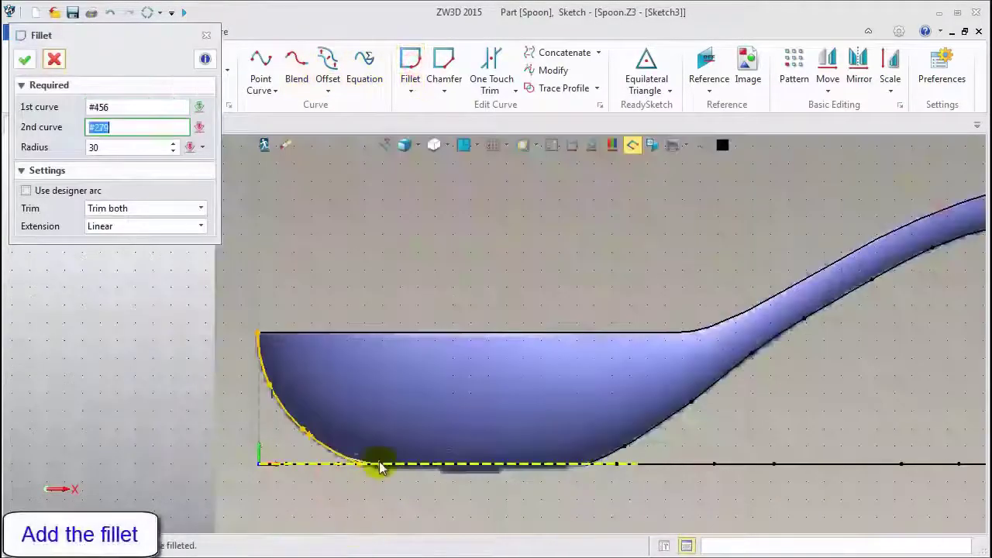
{"action": "scroll", "coordinate": [399, 465], "scroll_direction": "up", "scroll_amount": 2}
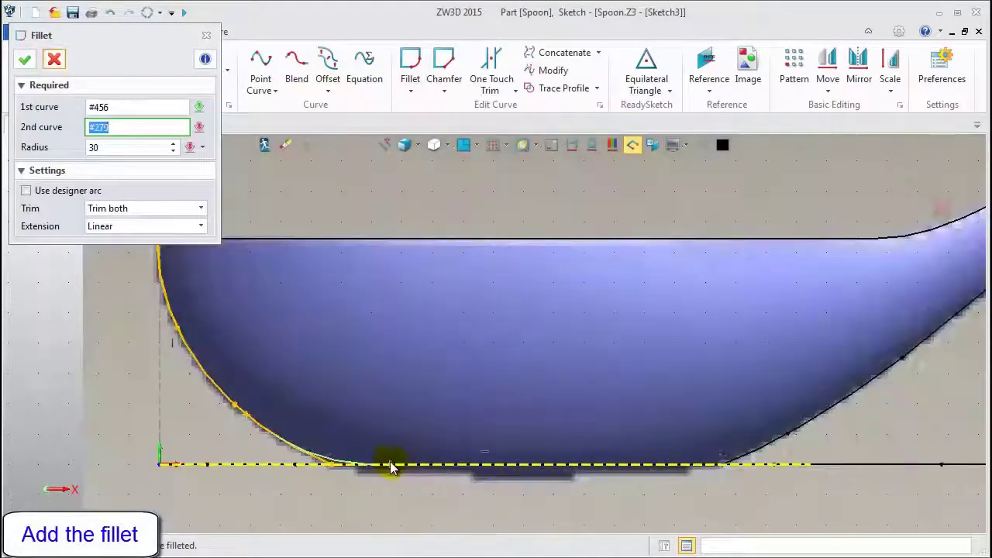
{"action": "left_click", "coordinate": [390, 465]}
{"action": "left_click", "coordinate": [24, 59]}
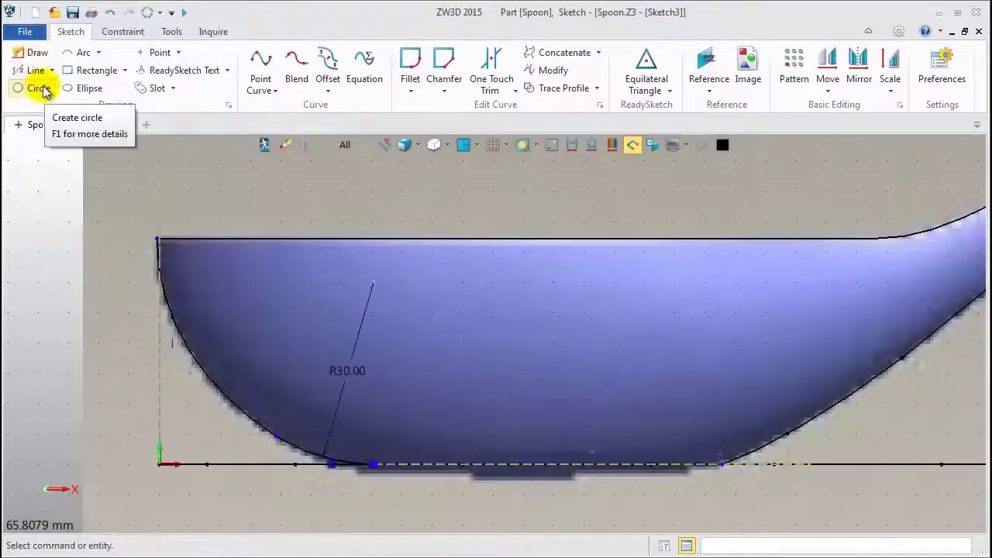
{"action": "left_click", "coordinate": [409, 62]}
{"action": "left_click", "coordinate": [770, 447]}
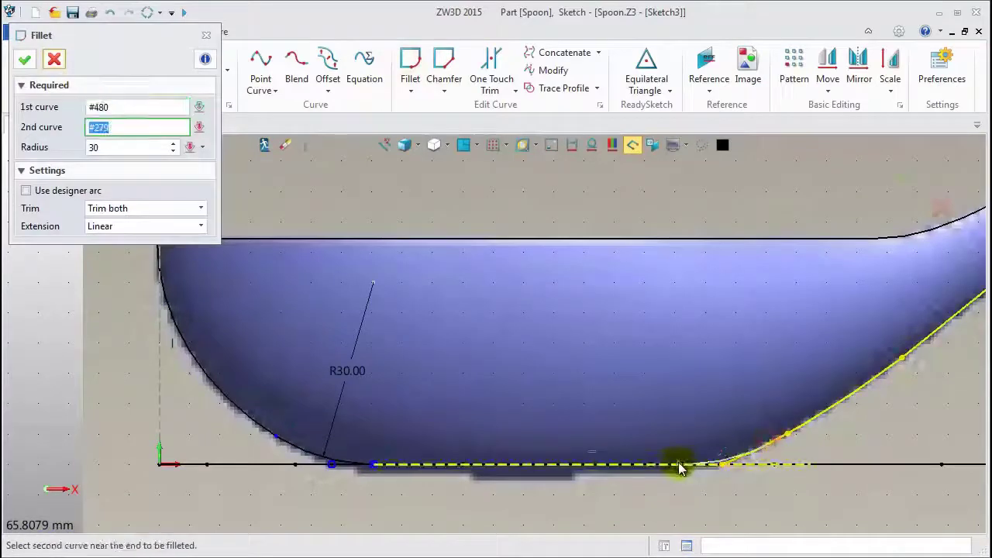
{"action": "left_click", "coordinate": [675, 465]}
{"action": "left_click", "coordinate": [24, 59]}
{"action": "scroll", "coordinate": [179, 275], "scroll_direction": "down", "scroll_amount": 4}
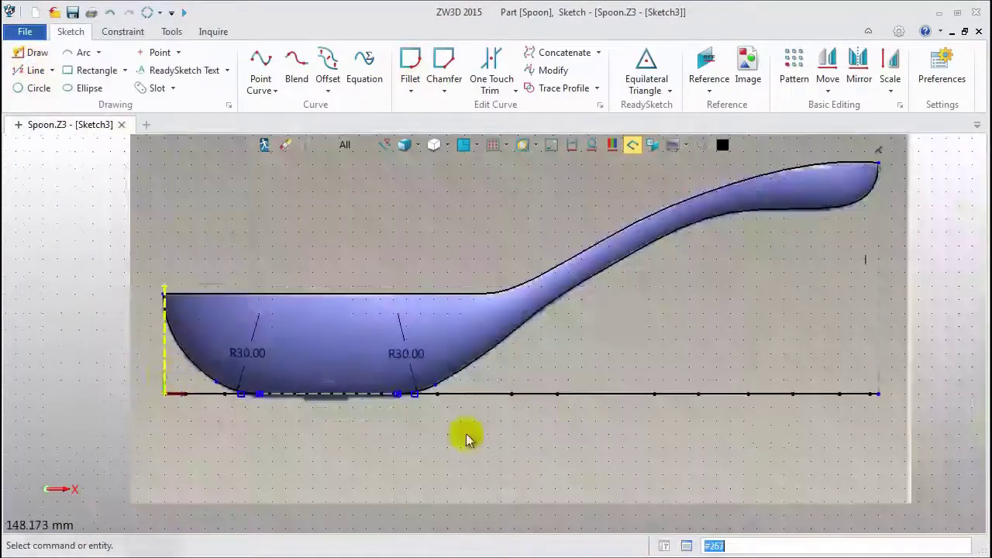
- Blank the spoon reference image in the background
{"action": "right_click", "coordinate": [708, 324]}
{"action": "left_click", "coordinate": [744, 480]}
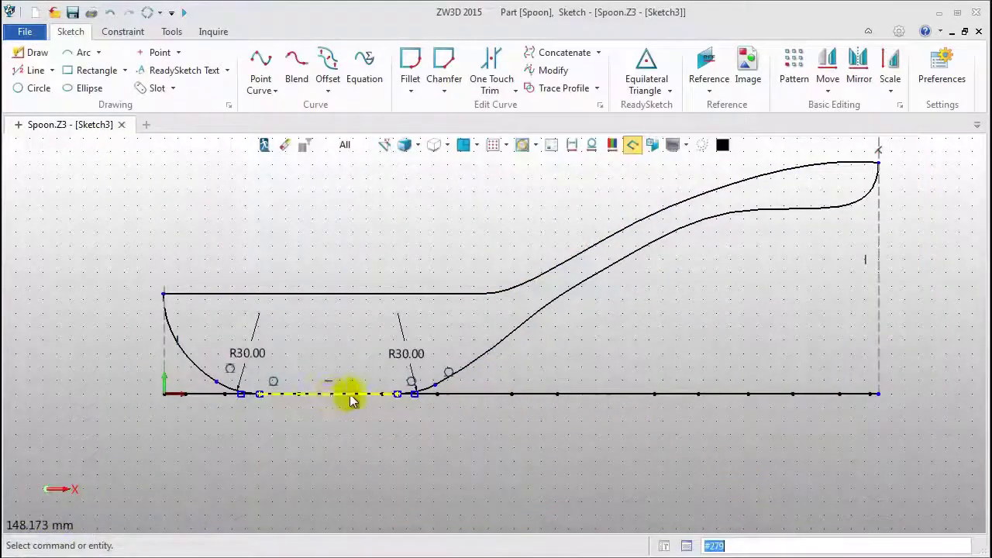
{"action": "left_click", "coordinate": [552, 144]}
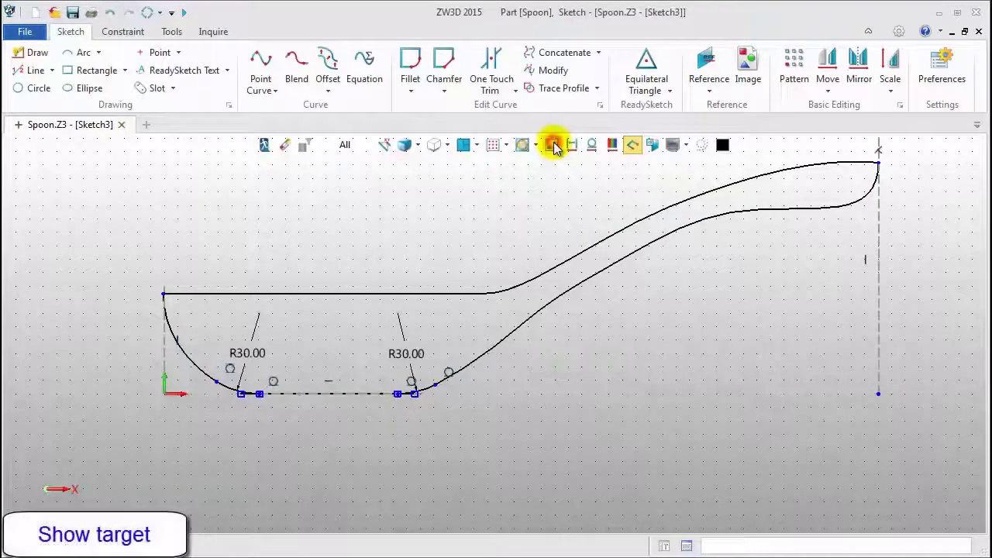
- Blank the dashed, left vertical and right dashed construction lines
{"action": "right_click", "coordinate": [346, 396]}
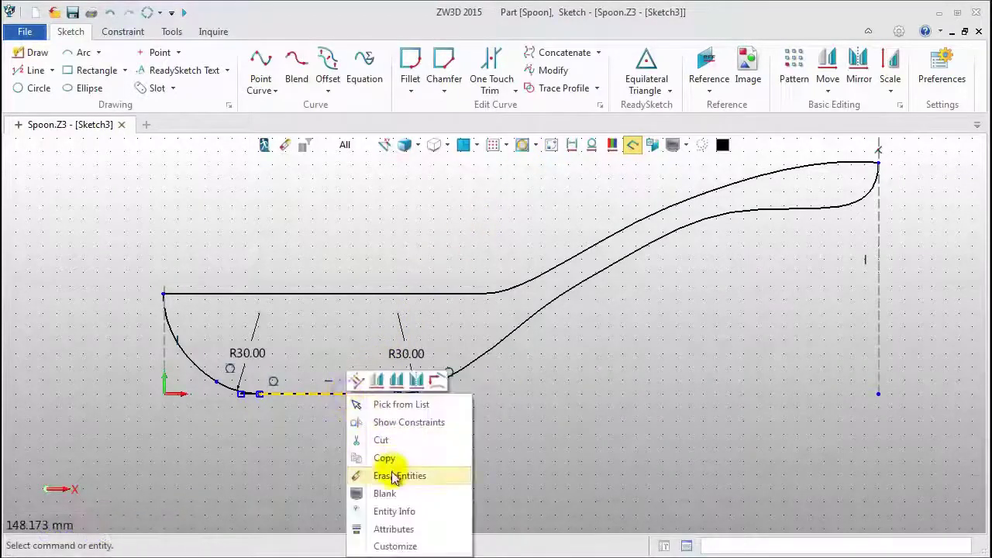
{"action": "left_click", "coordinate": [387, 493]}
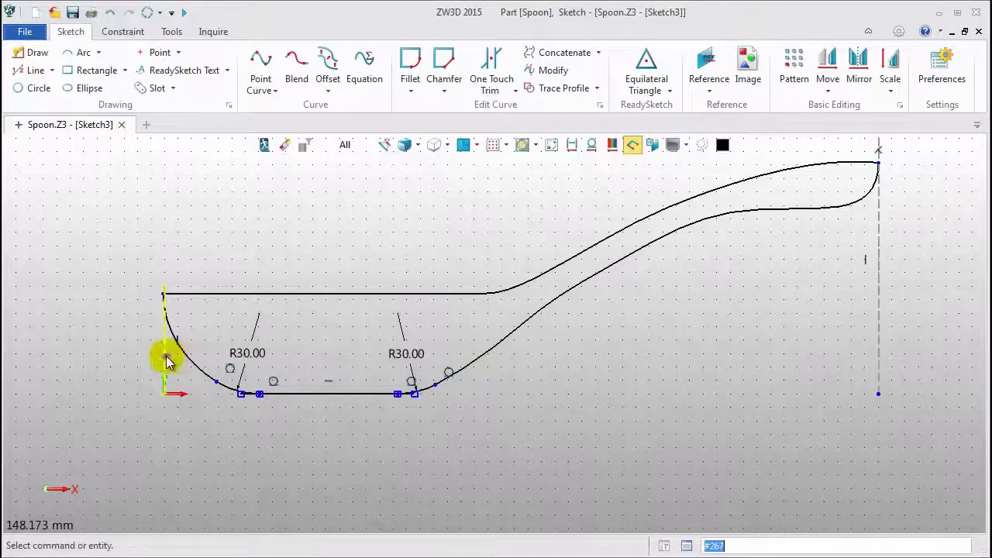
{"action": "right_click", "coordinate": [167, 361]}
{"action": "left_click", "coordinate": [207, 454]}
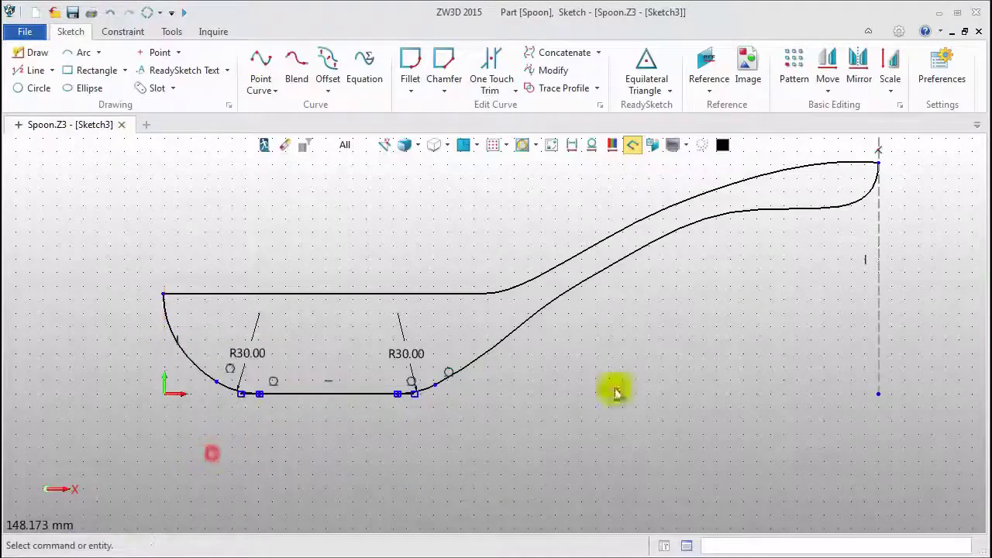
{"action": "right_click", "coordinate": [881, 304]}
{"action": "left_click", "coordinate": [897, 402]}
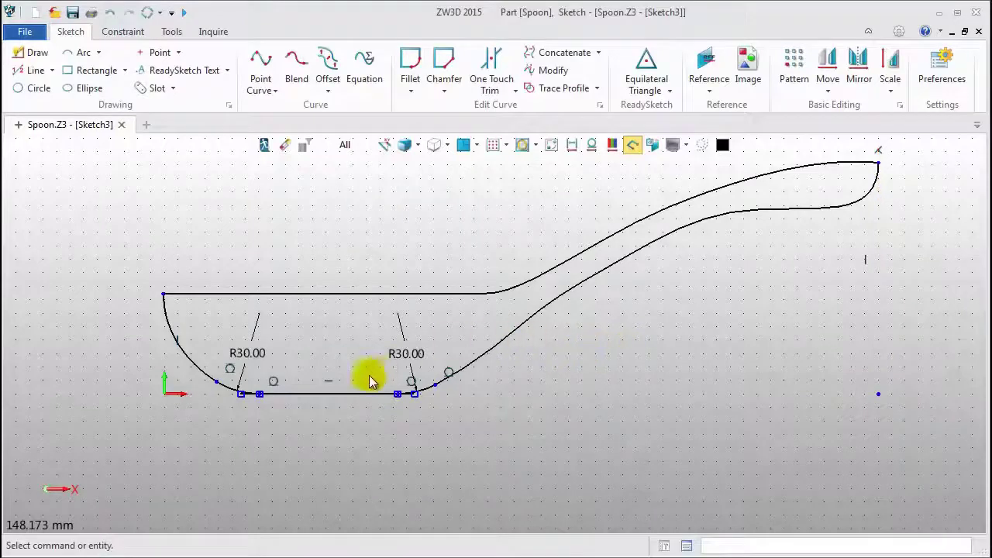
{"action": "scroll", "coordinate": [240, 407], "scroll_direction": "up", "scroll_amount": 3}
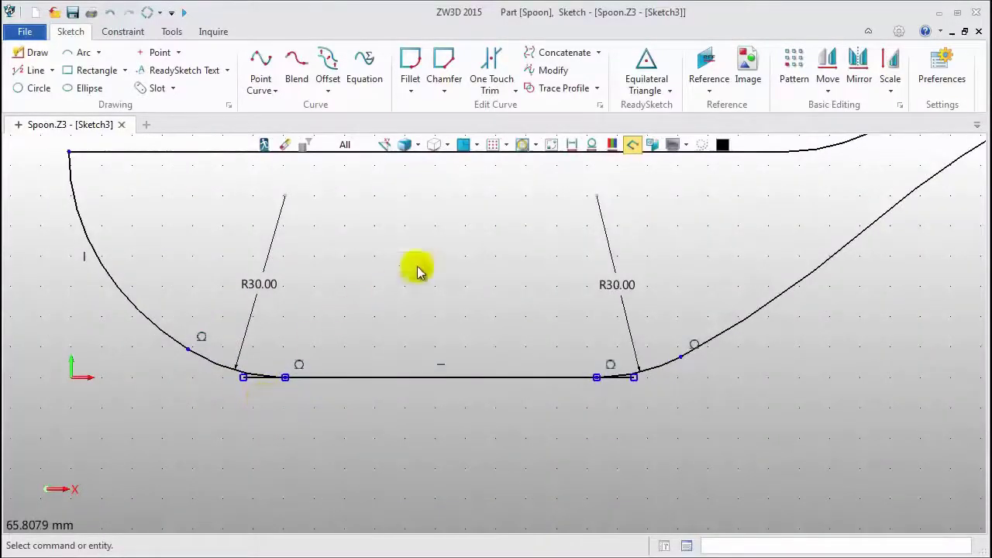
- Trim the base line overhangs at the left and right fillets with One Touch Trim
{"action": "left_click", "coordinate": [487, 78]}
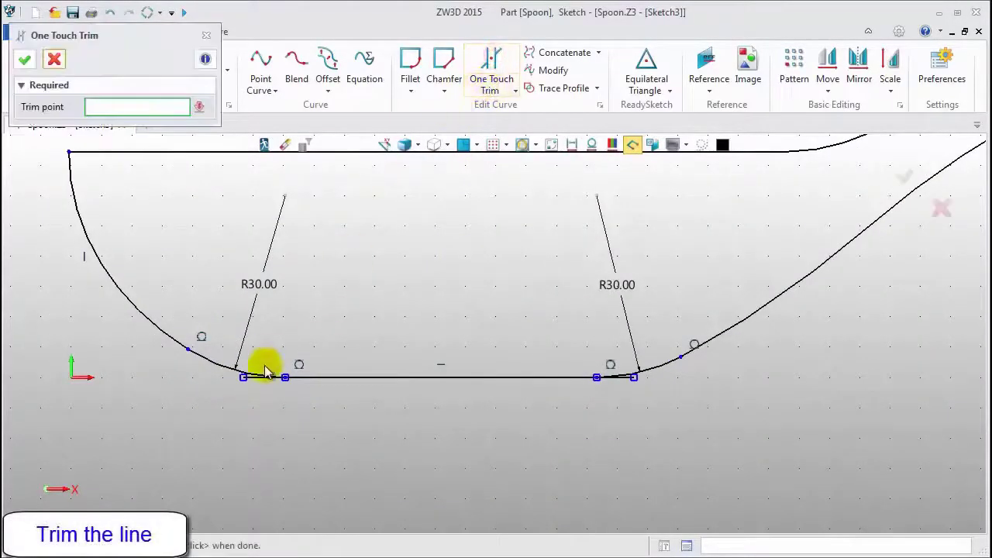
{"action": "scroll", "coordinate": [244, 389], "scroll_direction": "up", "scroll_amount": 3}
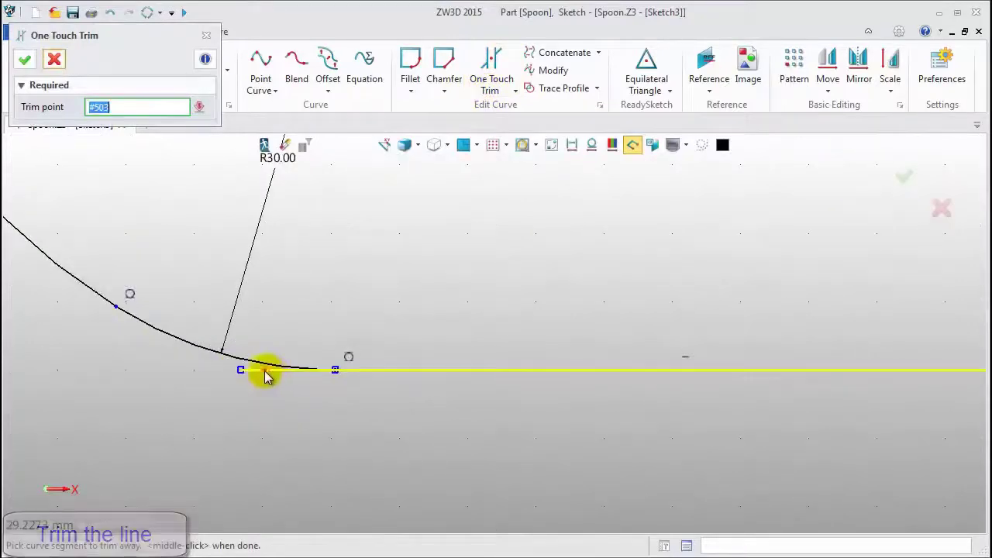
{"action": "left_click", "coordinate": [256, 379]}
{"action": "scroll", "coordinate": [228, 387], "scroll_direction": "down", "scroll_amount": 2}
{"action": "scroll", "coordinate": [740, 372], "scroll_direction": "up", "scroll_amount": 4}
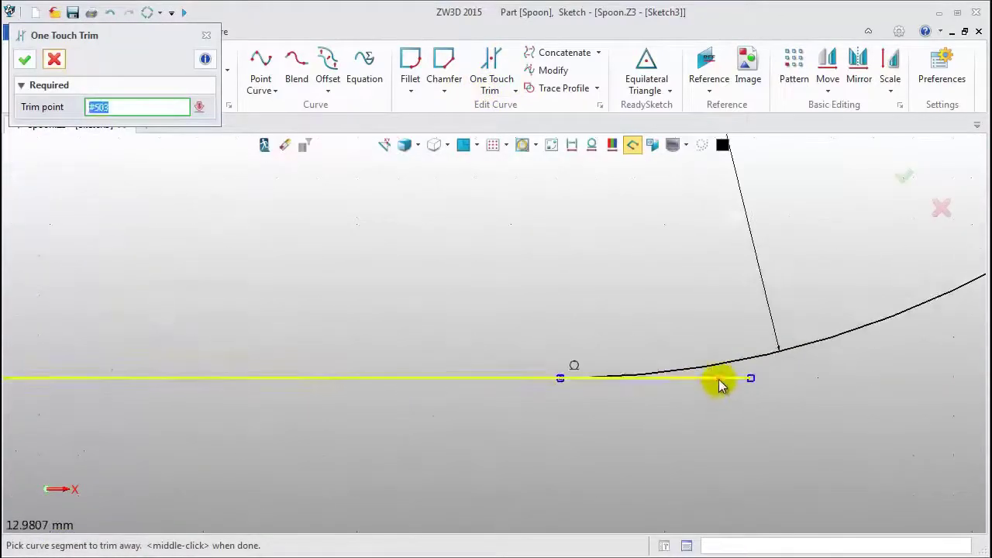
{"action": "left_click", "coordinate": [720, 383]}
{"action": "scroll", "coordinate": [689, 398], "scroll_direction": "down", "scroll_amount": 3}
{"action": "scroll", "coordinate": [640, 402], "scroll_direction": "down", "scroll_amount": 3}
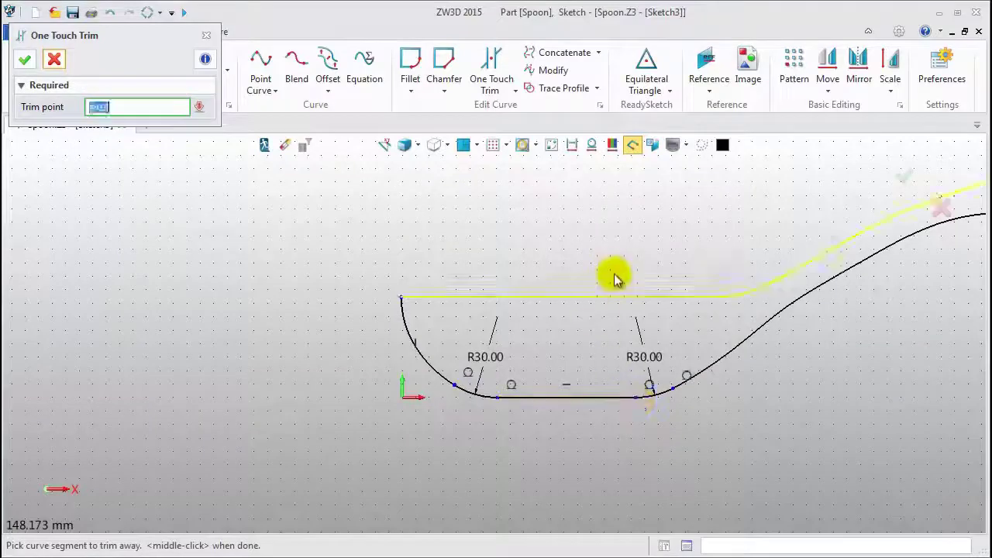
{"action": "right_click_drag", "start_coordinate": [616, 277], "coordinate": [438, 299]}
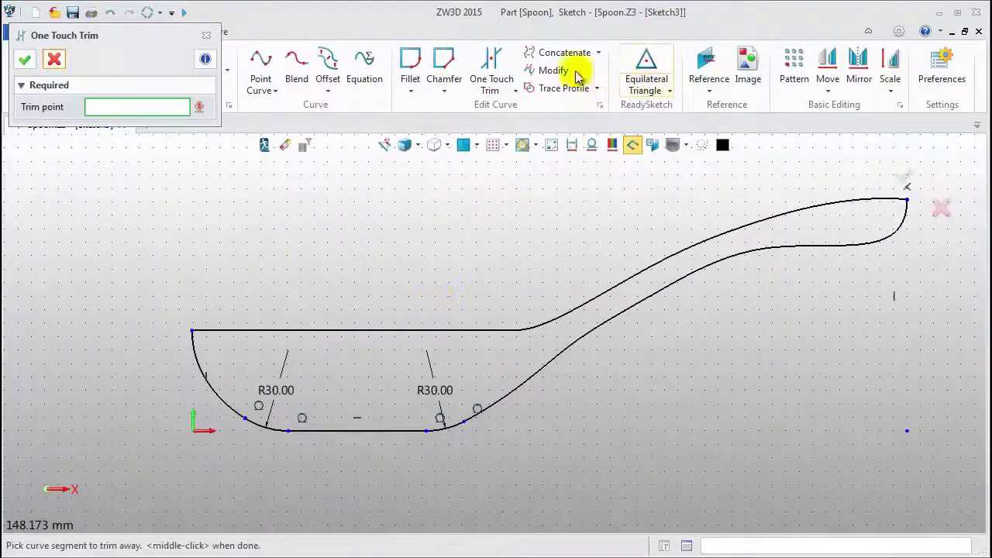
- Concatenate the left arc, both fillets, base line and handle spline into one curve
{"action": "left_click", "coordinate": [564, 51]}
{"action": "left_click", "coordinate": [210, 383]}
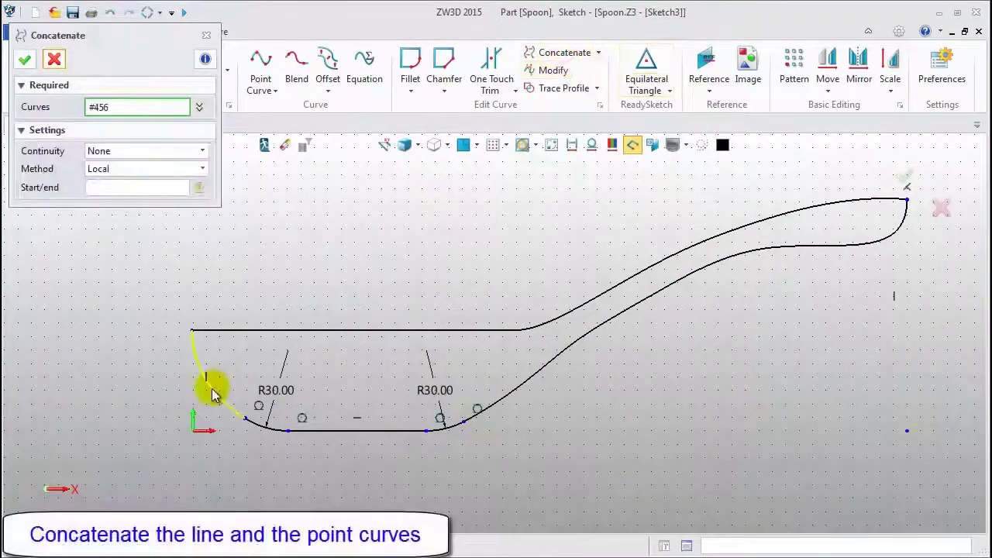
{"action": "left_click", "coordinate": [250, 425]}
{"action": "left_click", "coordinate": [312, 431]}
{"action": "left_click", "coordinate": [454, 425]}
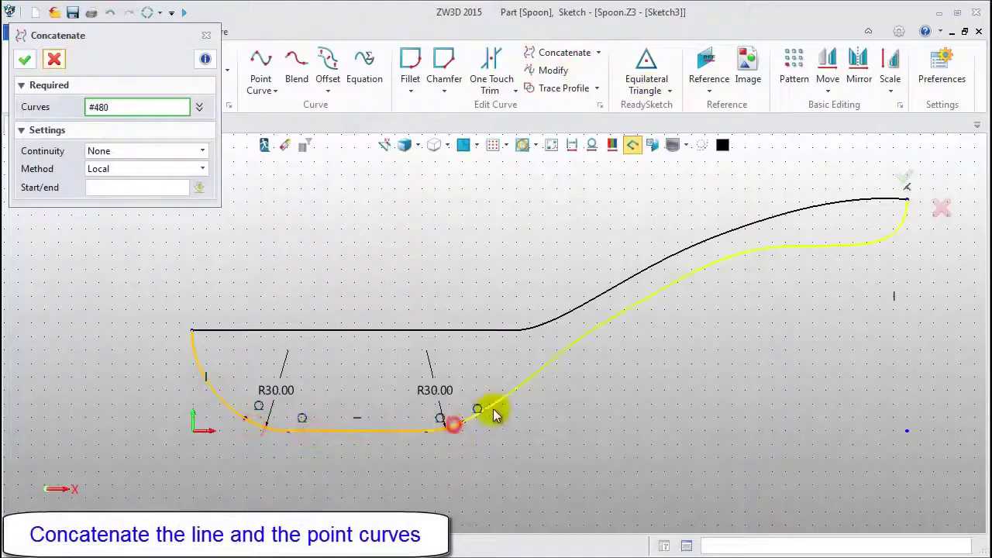
{"action": "left_click", "coordinate": [495, 401]}
{"action": "left_click", "coordinate": [25, 60]}
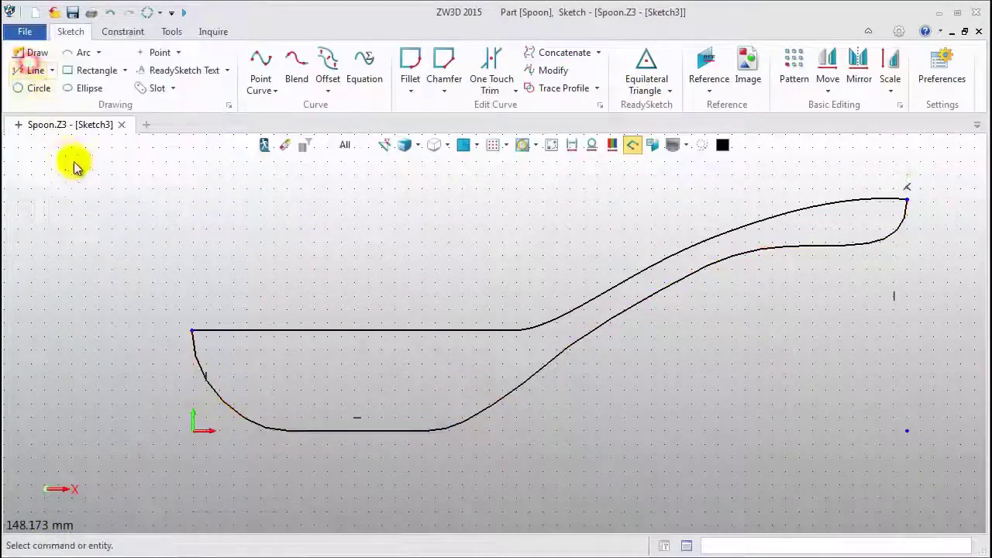
- Exit the sketch and pick the upper spoon curve as the first Combined Projection curve
{"action": "left_click", "coordinate": [264, 145]}
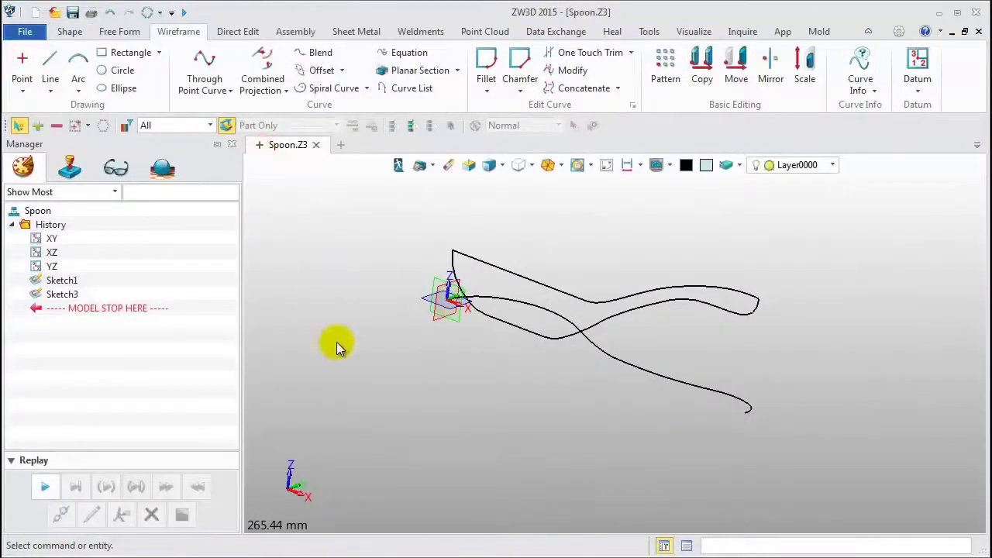
{"action": "left_click", "coordinate": [285, 92]}
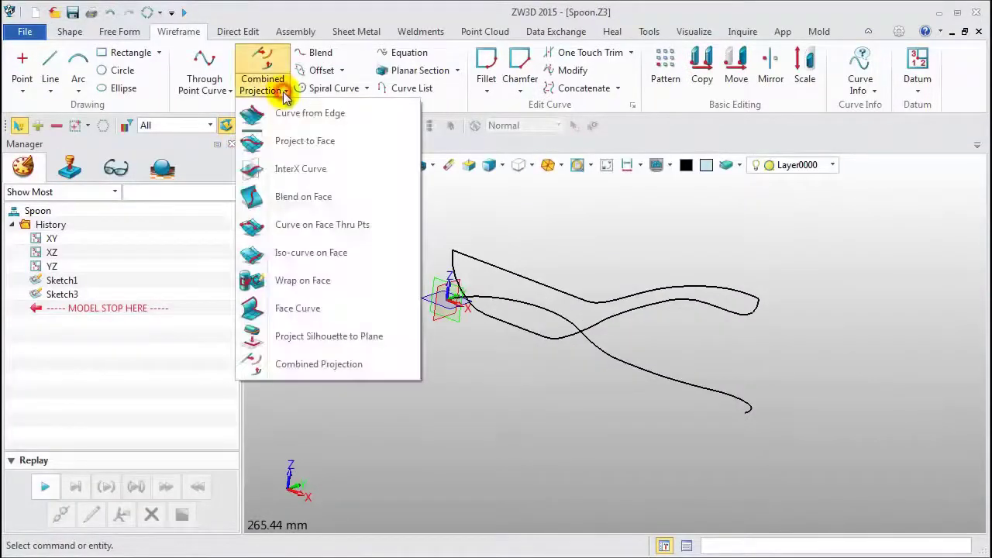
{"action": "left_click", "coordinate": [309, 370]}
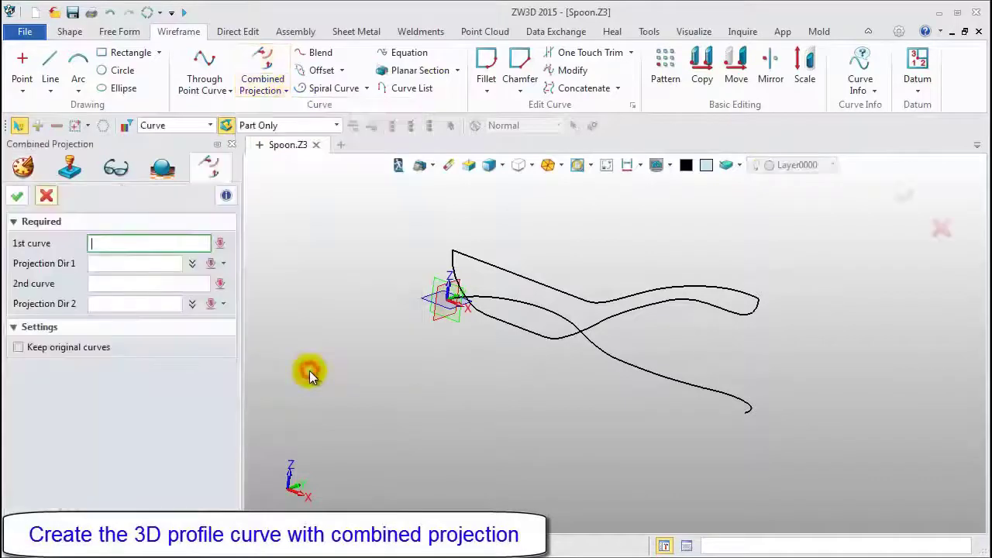
{"action": "middle_click_drag", "start_coordinate": [375, 370], "coordinate": [571, 401]}
{"action": "mouse_move", "coordinate": [507, 371]}
{"action": "middle_mouse_down"}
{"action": "mouse_move", "coordinate": [458, 347]}
{"action": "mouse_move", "coordinate": [737, 462]}
{"action": "middle_mouse_up"}
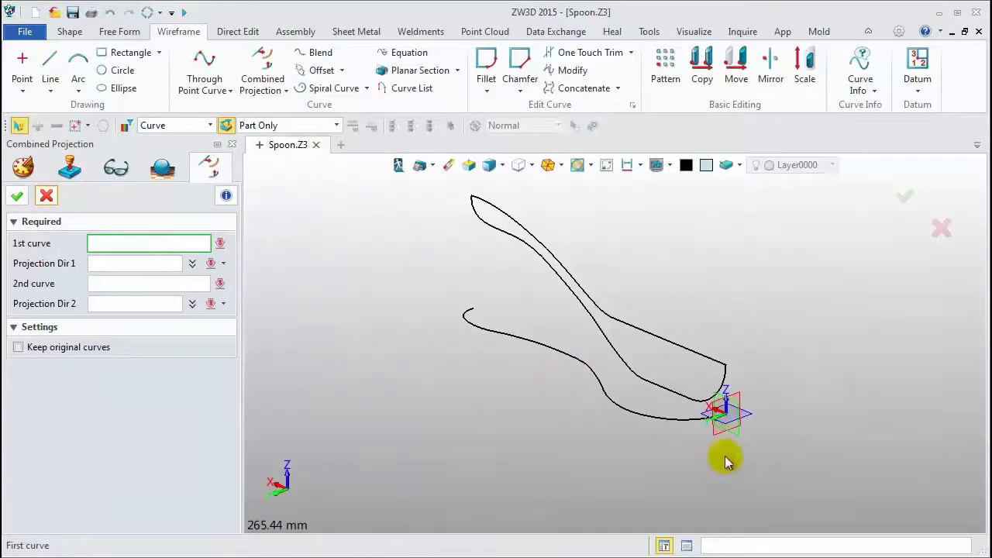
{"action": "left_click", "coordinate": [692, 347]}
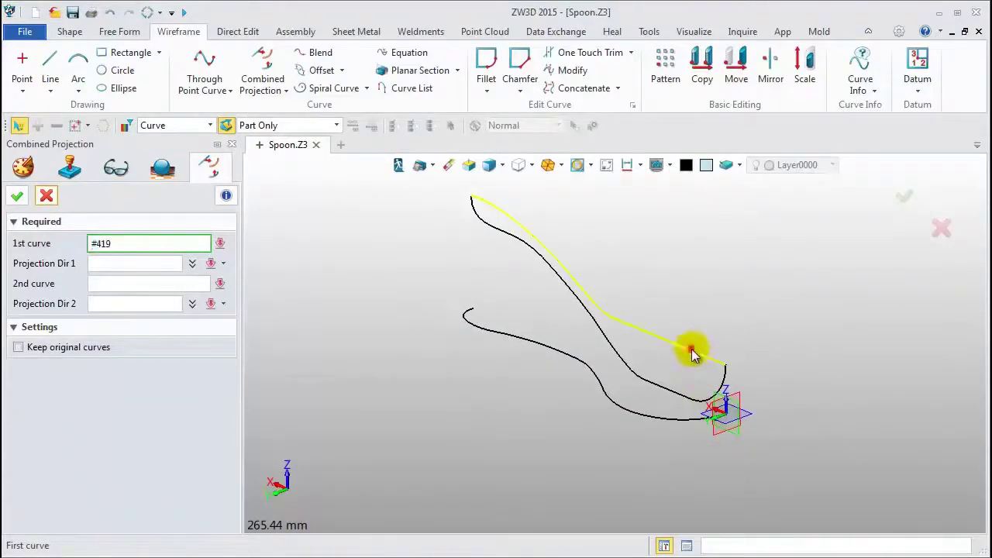
{"action": "middle_click", "coordinate": [692, 348]}
- Project the first curve along Y, add the lower curve along Z, and confirm
{"action": "key", "text": "BackSpace"}
{"action": "right_click", "coordinate": [360, 243]}
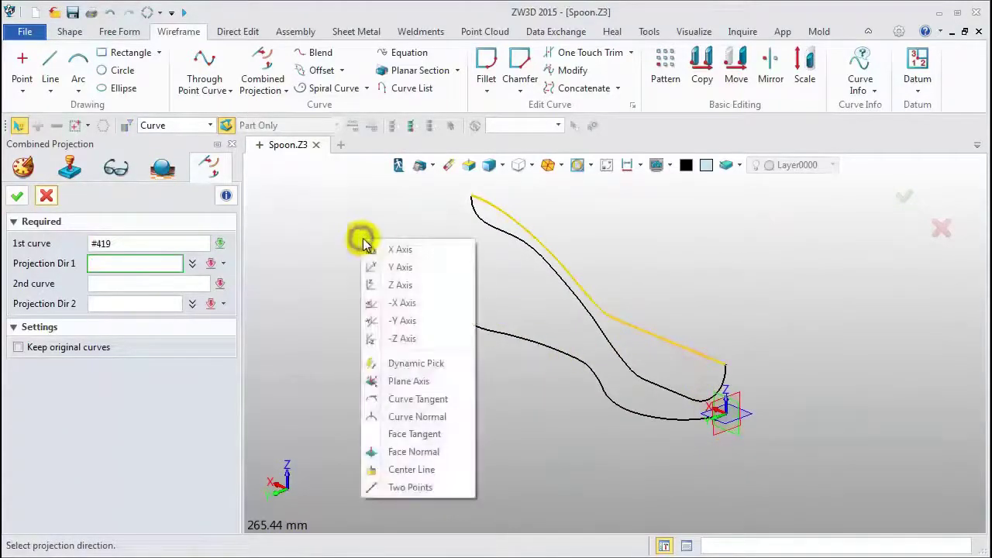
{"action": "left_click", "coordinate": [395, 269]}
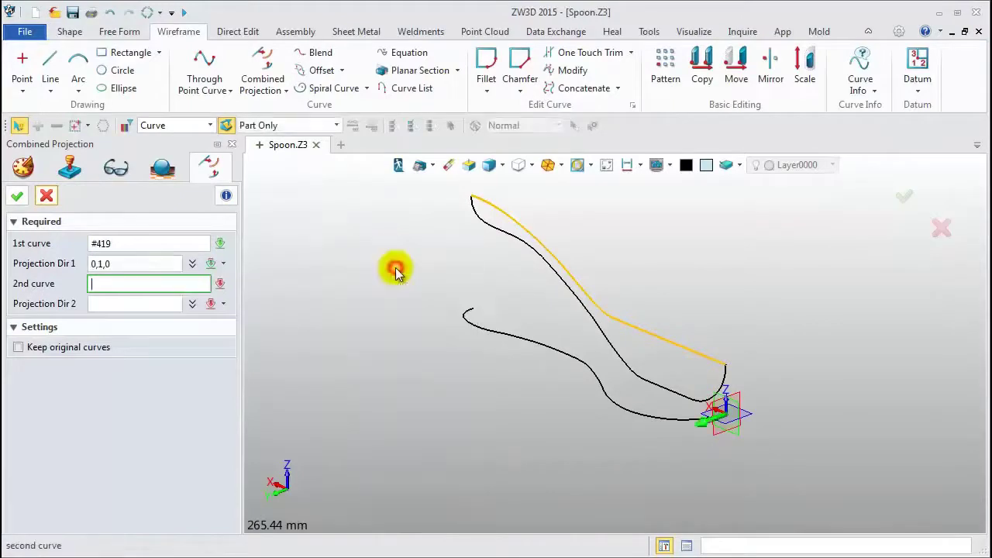
{"action": "left_click", "coordinate": [529, 342]}
{"action": "key", "text": "BackSpace"}
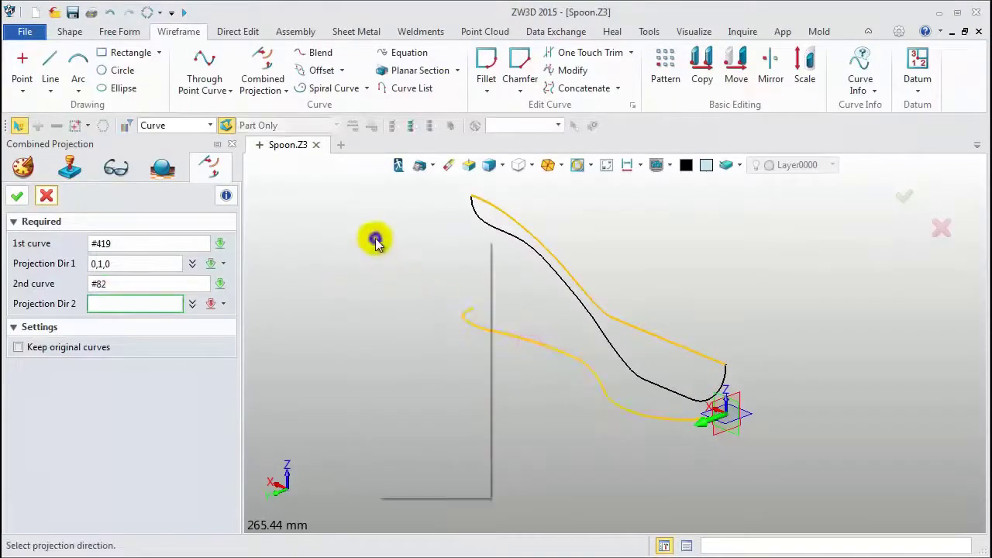
{"action": "right_click", "coordinate": [375, 243]}
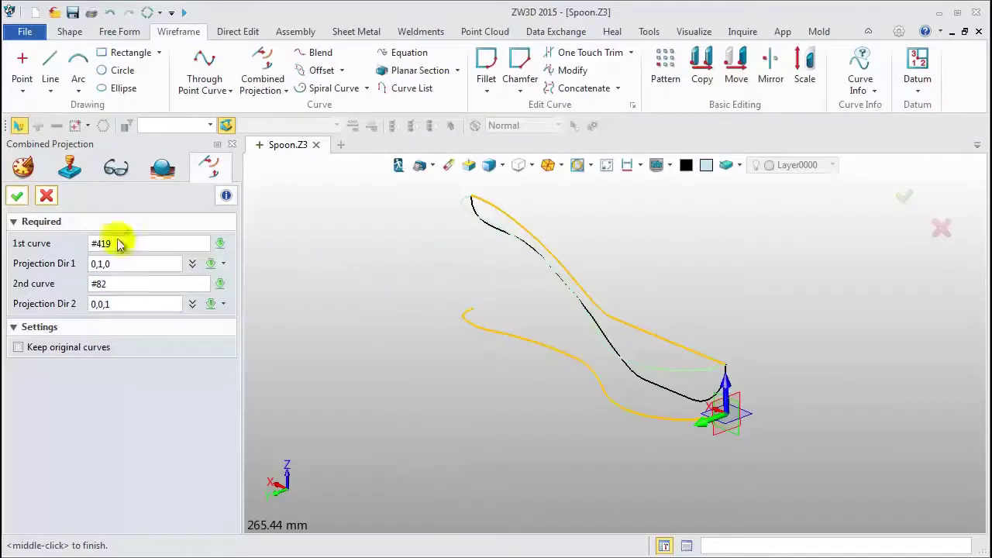
{"action": "left_click", "coordinate": [17, 198]}
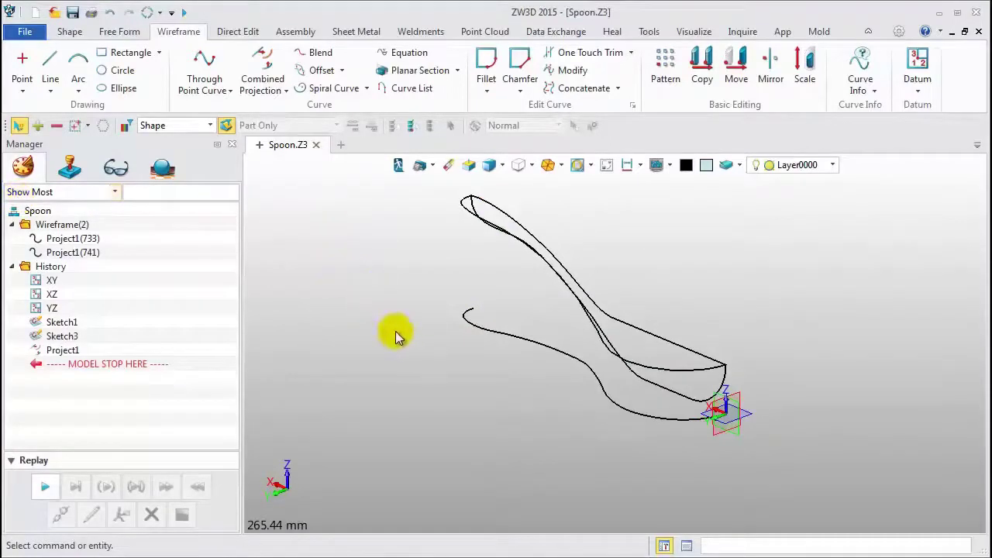
- Create datum Plane1 at the spoon curve's end using the Critical pick filter
{"action": "middle_click_drag", "start_coordinate": [417, 342], "coordinate": [429, 342]}
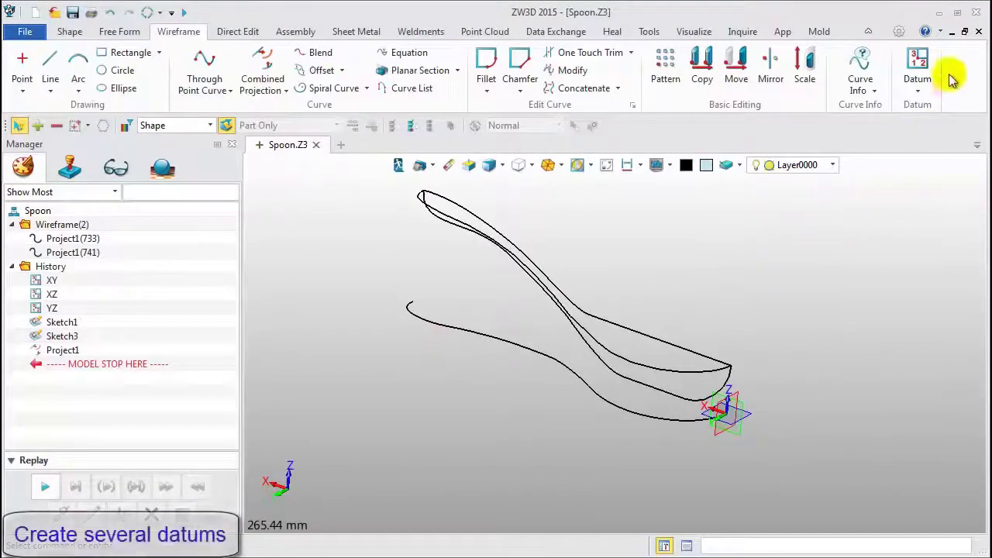
{"action": "left_click", "coordinate": [918, 59]}
{"action": "middle_click_drag", "start_coordinate": [763, 295], "coordinate": [829, 364]}
{"action": "scroll", "coordinate": [676, 474], "scroll_direction": "up", "scroll_amount": 2}
{"action": "middle_click_drag", "start_coordinate": [670, 472], "coordinate": [711, 448]}
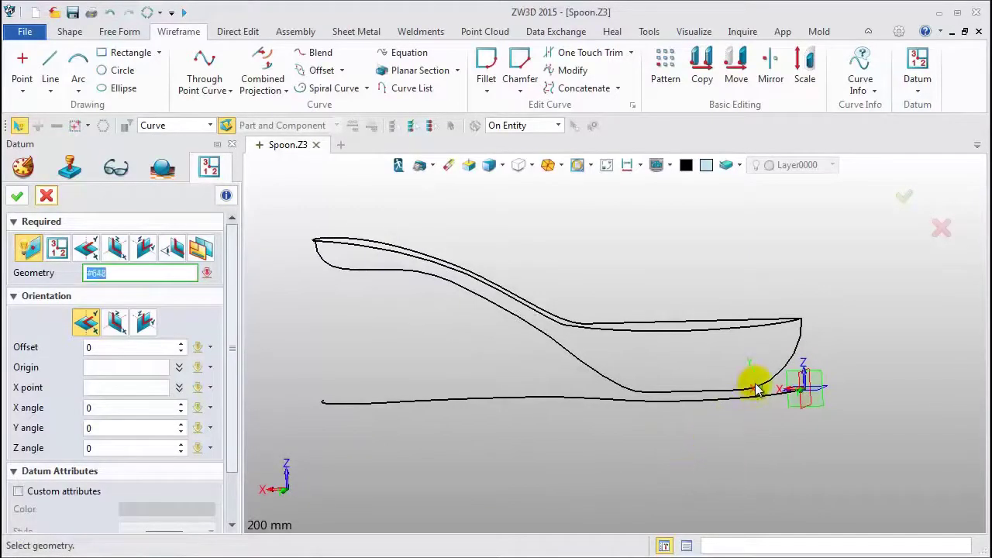
{"action": "right_click", "coordinate": [692, 202]}
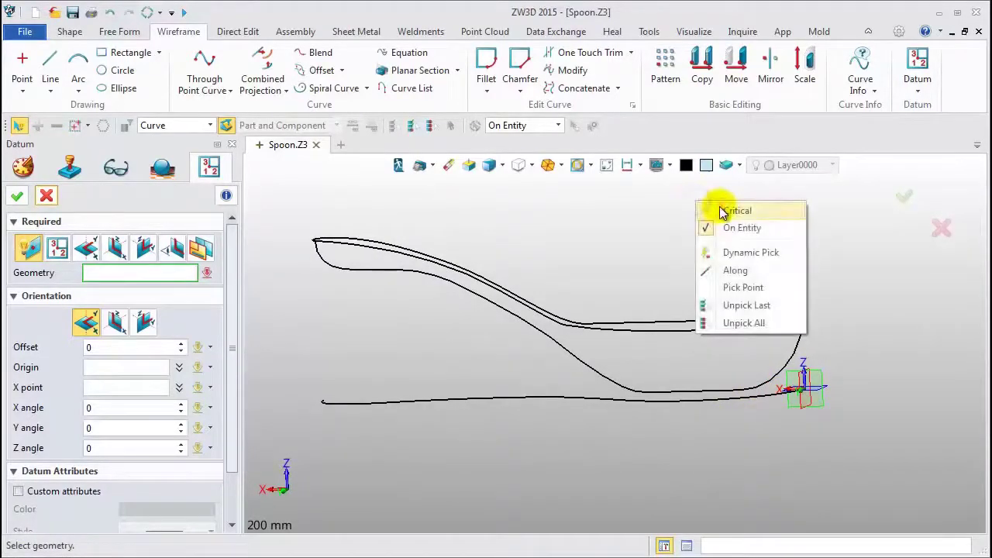
{"action": "left_click", "coordinate": [719, 211]}
{"action": "left_click", "coordinate": [768, 403]}
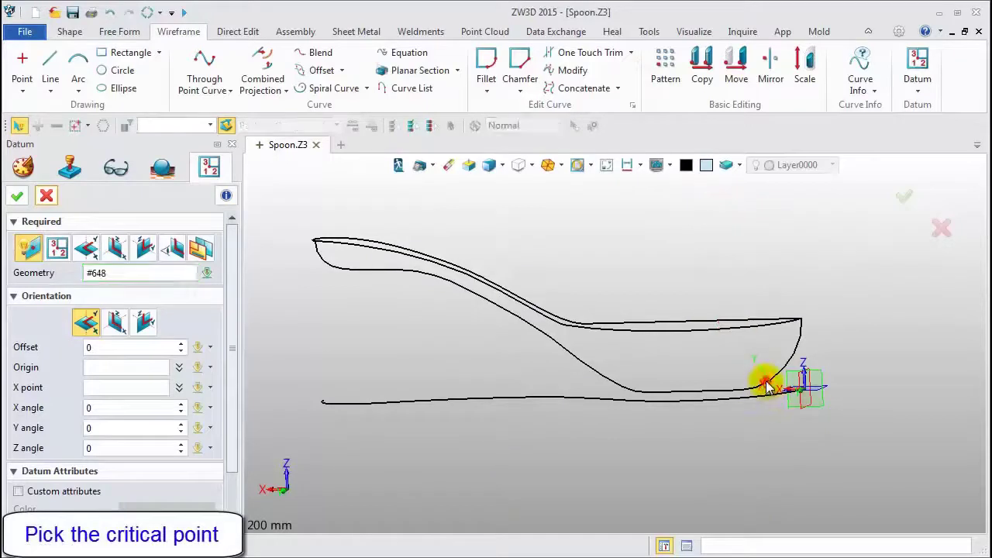
{"action": "left_click", "coordinate": [728, 381]}
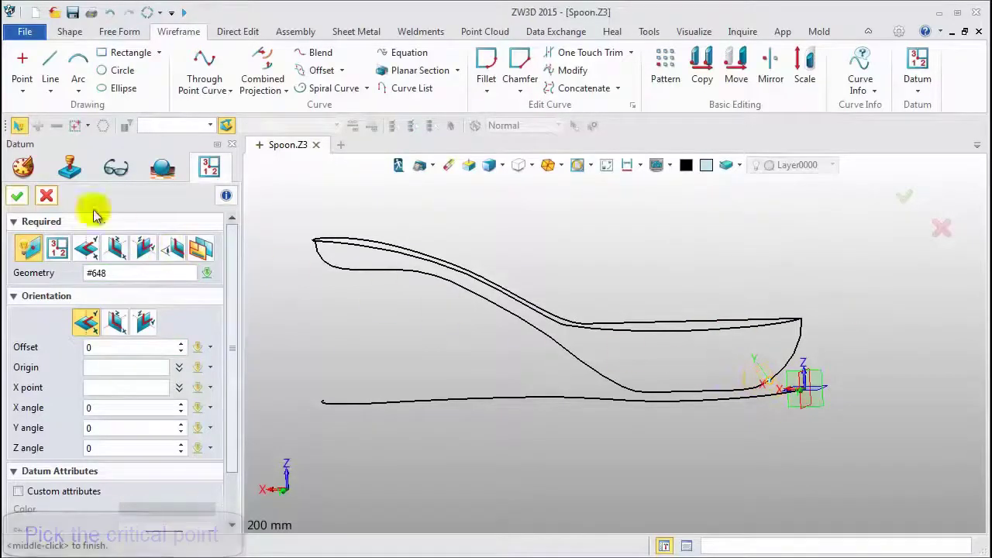
{"action": "left_click", "coordinate": [17, 195]}
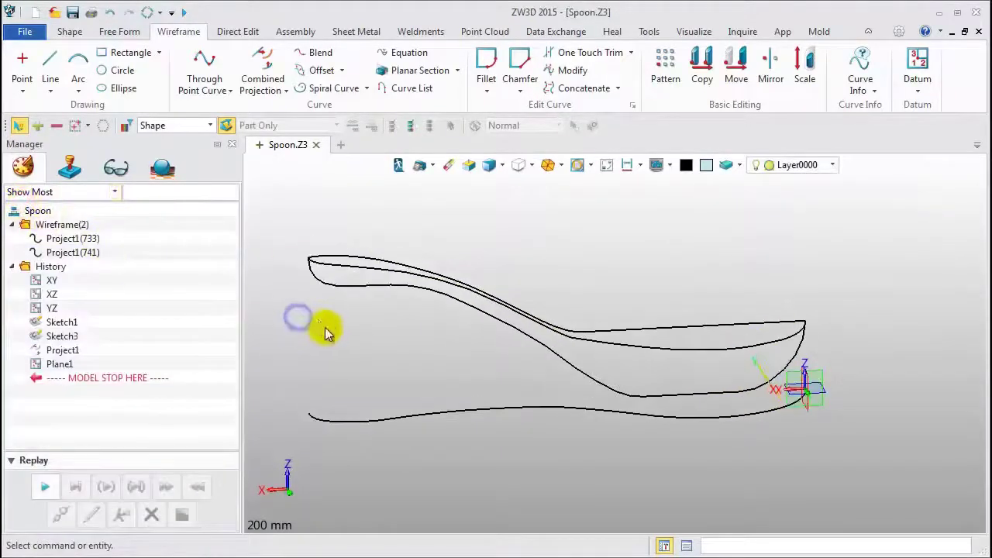
- Blank Sketch1 and create the remaining datum planes along the spoon curve
{"action": "right_click", "coordinate": [70, 323]}
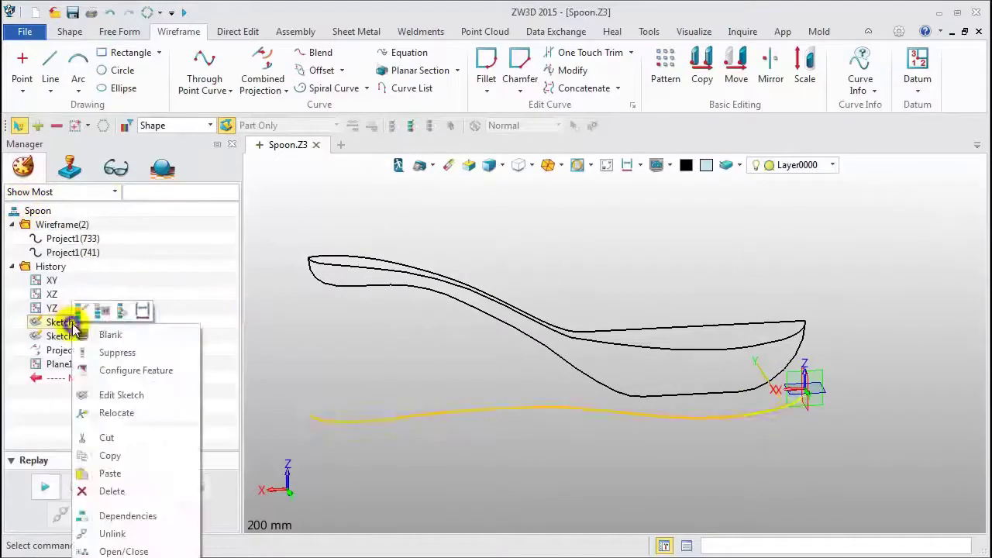
{"action": "left_click", "coordinate": [111, 336]}
{"action": "right_click_drag", "start_coordinate": [368, 372], "coordinate": [371, 372]}
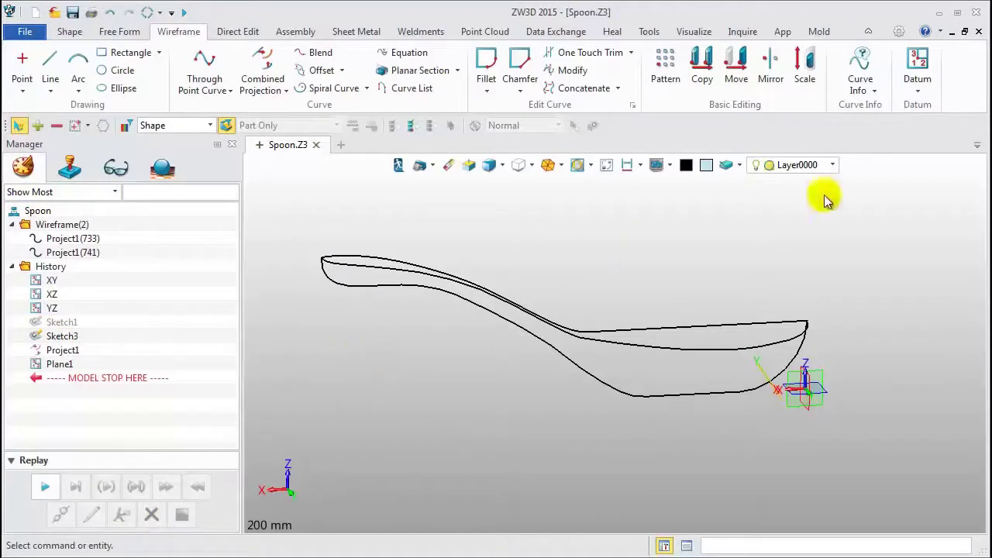
{"action": "left_click", "coordinate": [916, 62]}
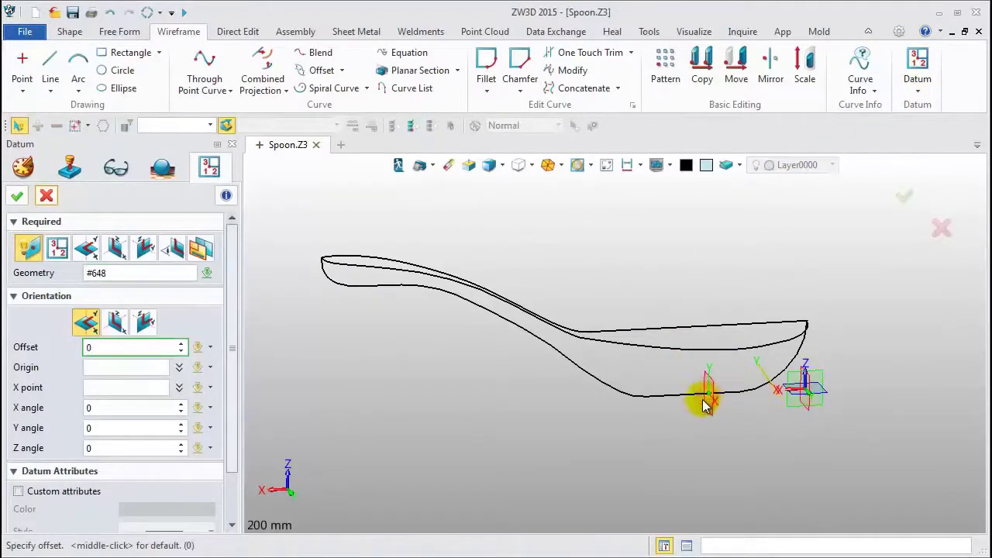
{"action": "left_click", "coordinate": [17, 196]}
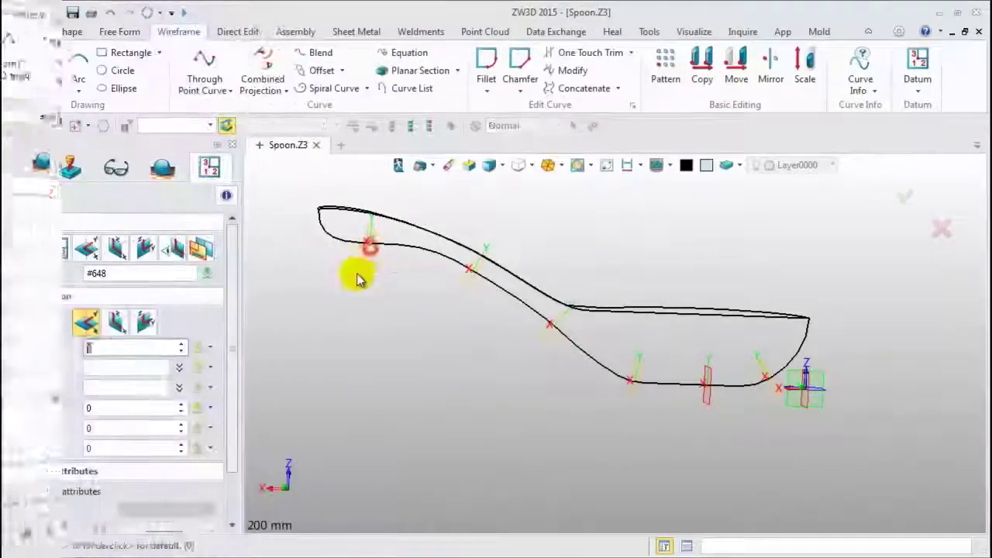
{"action": "middle_click", "coordinate": [357, 278]}
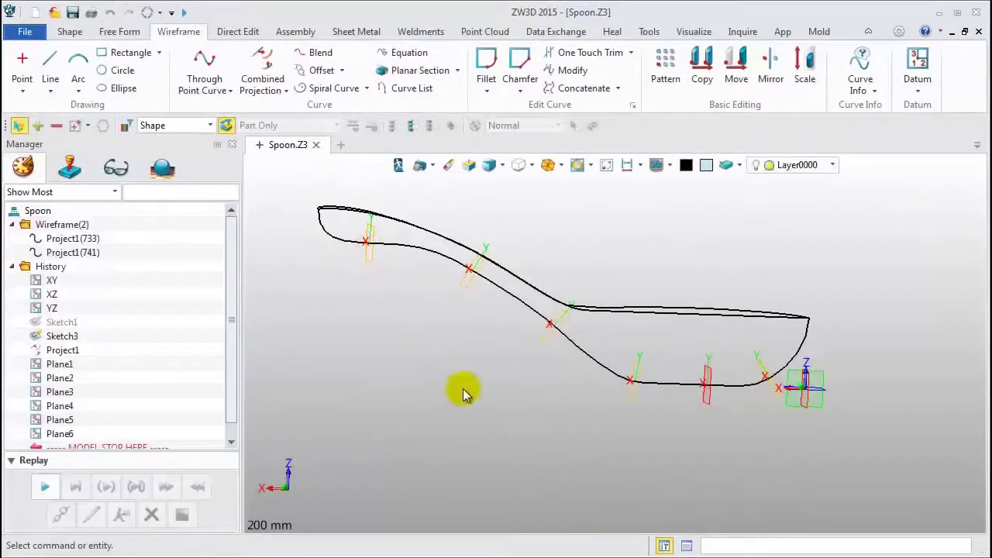
- Insert a new sketch on Plane1
{"action": "middle_click_drag", "start_coordinate": [462, 404], "coordinate": [465, 410]}
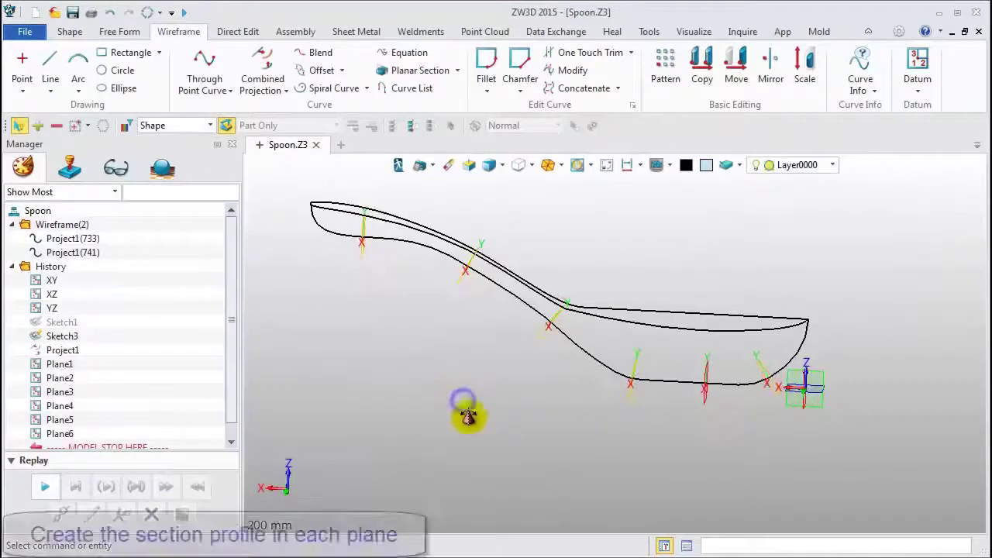
{"action": "right_click", "coordinate": [649, 198]}
{"action": "left_click", "coordinate": [707, 288]}
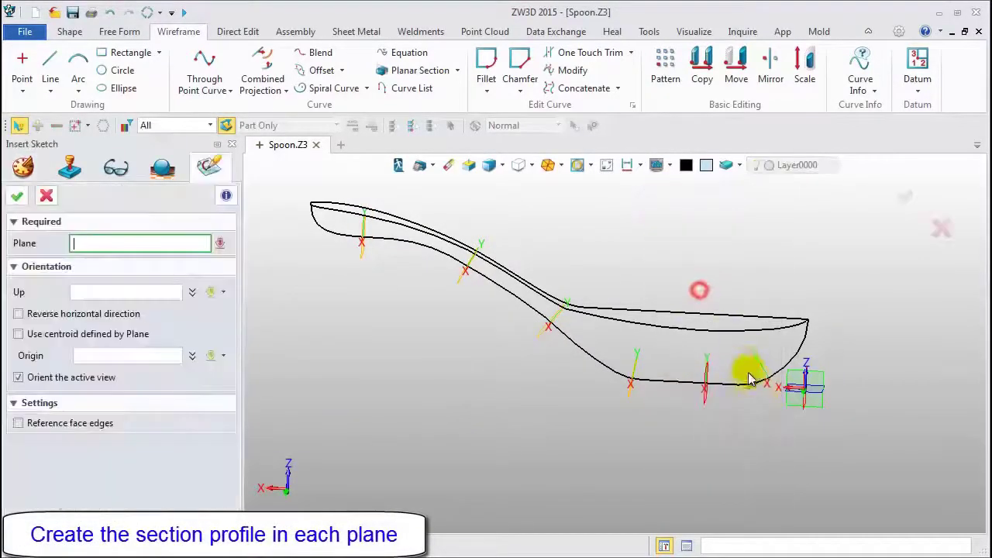
{"action": "left_click", "coordinate": [767, 374]}
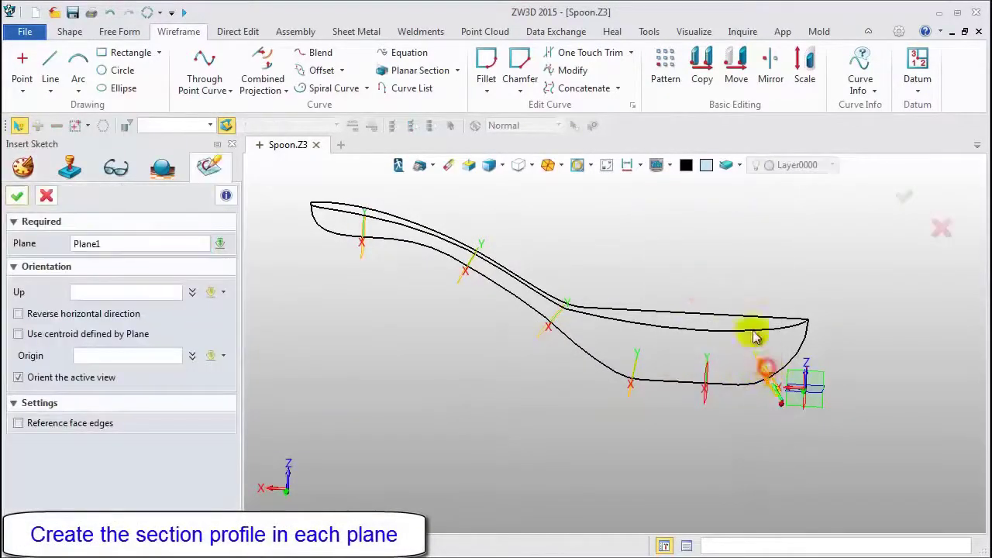
{"action": "middle_click", "coordinate": [727, 267]}
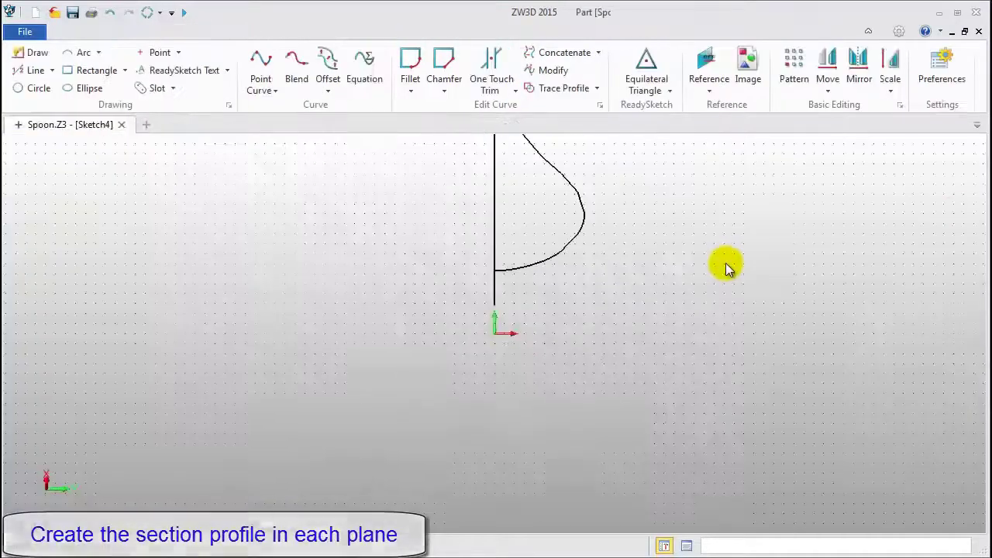
- Add Curve Intersection reference points from the spoon curves and hide the other sketch curves
{"action": "left_click", "coordinate": [706, 64]}
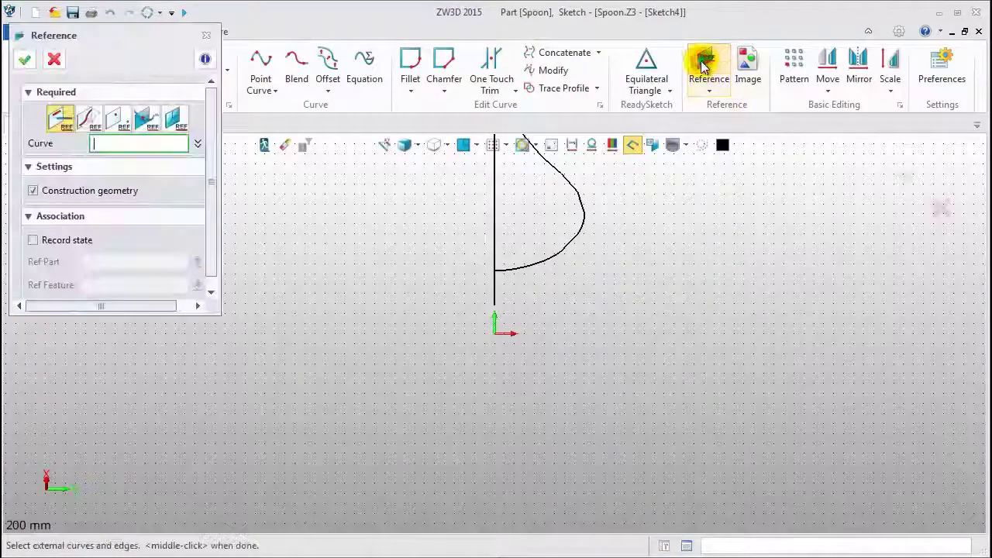
{"action": "left_click", "coordinate": [152, 124]}
{"action": "mouse_move", "coordinate": [435, 329]}
{"action": "middle_mouse_down"}
{"action": "mouse_move", "coordinate": [498, 337]}
{"action": "mouse_move", "coordinate": [540, 355]}
{"action": "mouse_move", "coordinate": [527, 359]}
{"action": "mouse_move", "coordinate": [514, 295]}
{"action": "mouse_move", "coordinate": [568, 223]}
{"action": "middle_mouse_up"}
{"action": "left_click", "coordinate": [517, 283]}
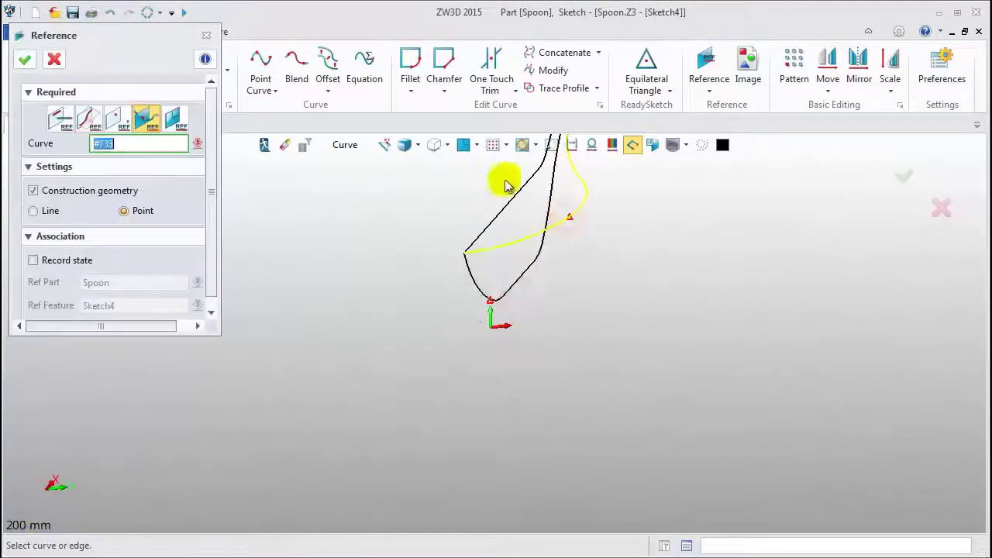
{"action": "left_click", "coordinate": [464, 145]}
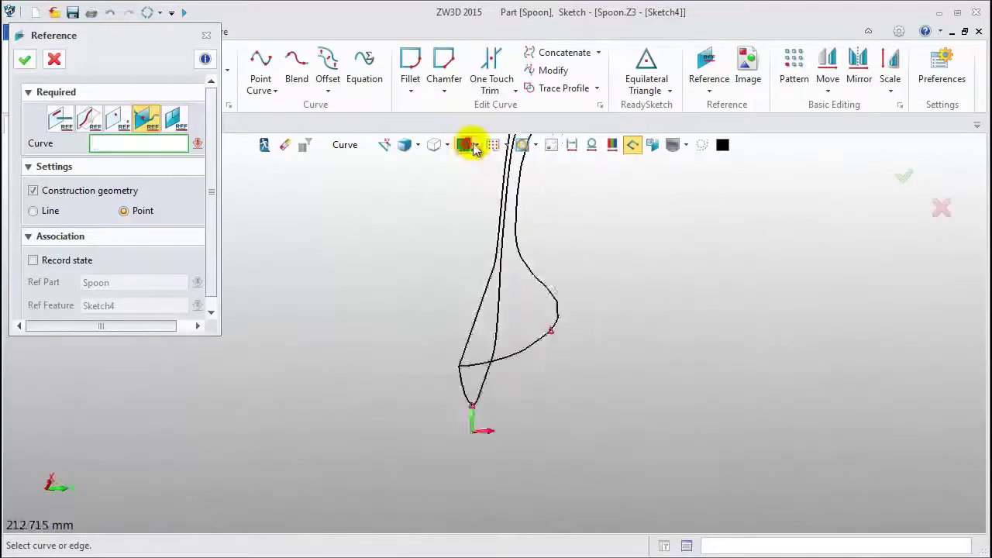
{"action": "left_click", "coordinate": [550, 149]}
{"action": "scroll", "coordinate": [494, 465], "scroll_direction": "up", "scroll_amount": 3}
{"action": "right_click_drag", "start_coordinate": [491, 474], "coordinate": [518, 350]}
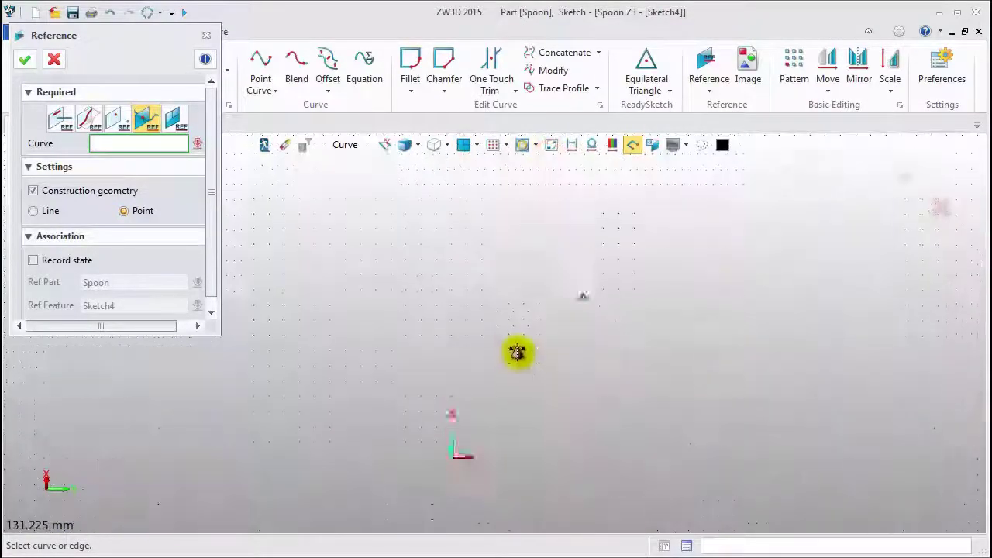
{"action": "left_click", "coordinate": [261, 62]}
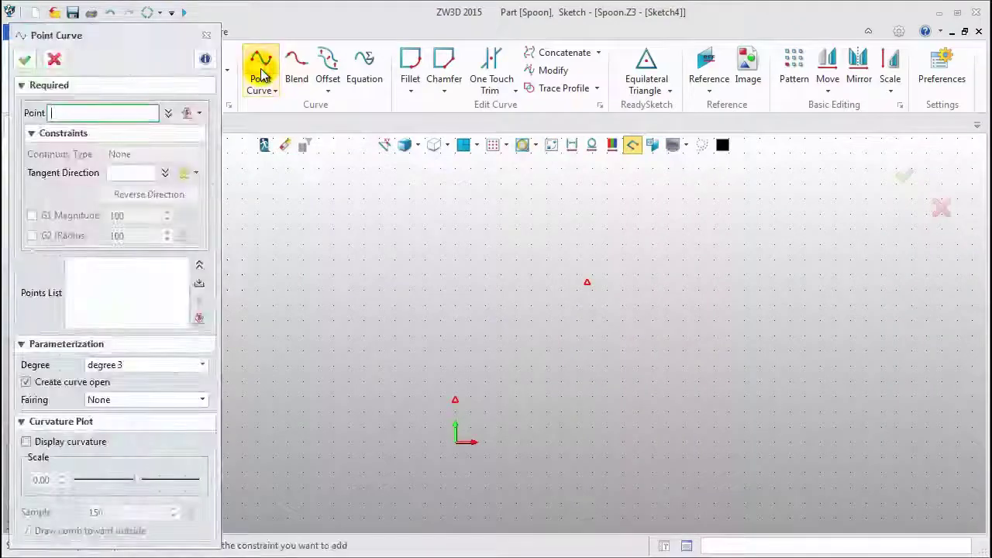
- Draw a three-point curve from the origin point to the upper reference point, showing its curvature comb
{"action": "left_click", "coordinate": [460, 402]}
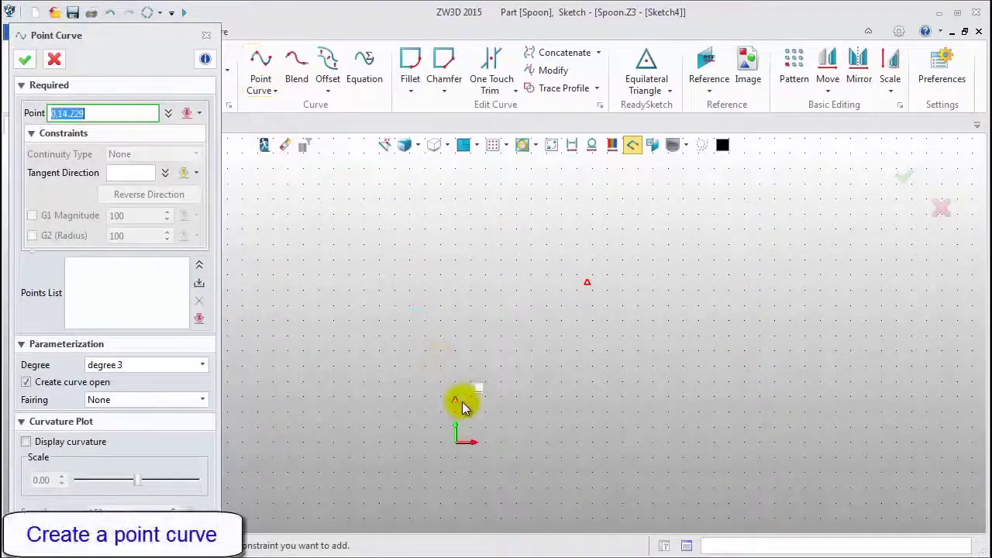
{"action": "left_click", "coordinate": [546, 359]}
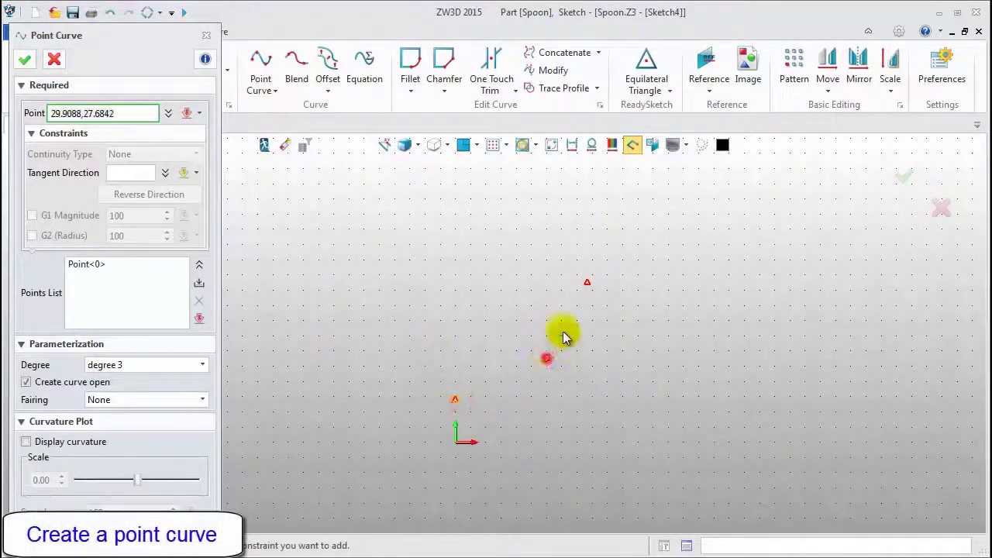
{"action": "left_click", "coordinate": [588, 286]}
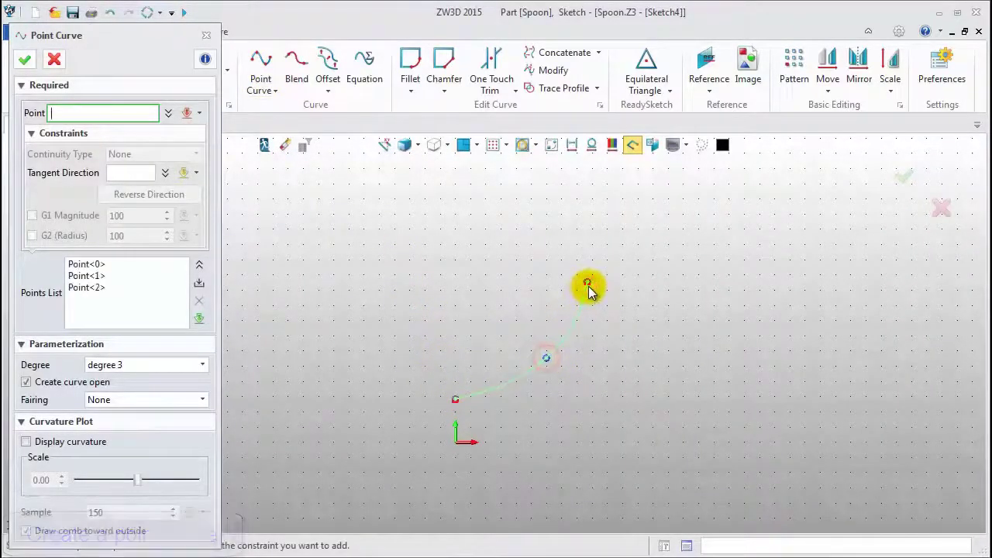
{"action": "left_click", "coordinate": [28, 442]}
- Set the start tangent along the X axis, adjust the middle point, and commit the curve
{"action": "left_click", "coordinate": [91, 264]}
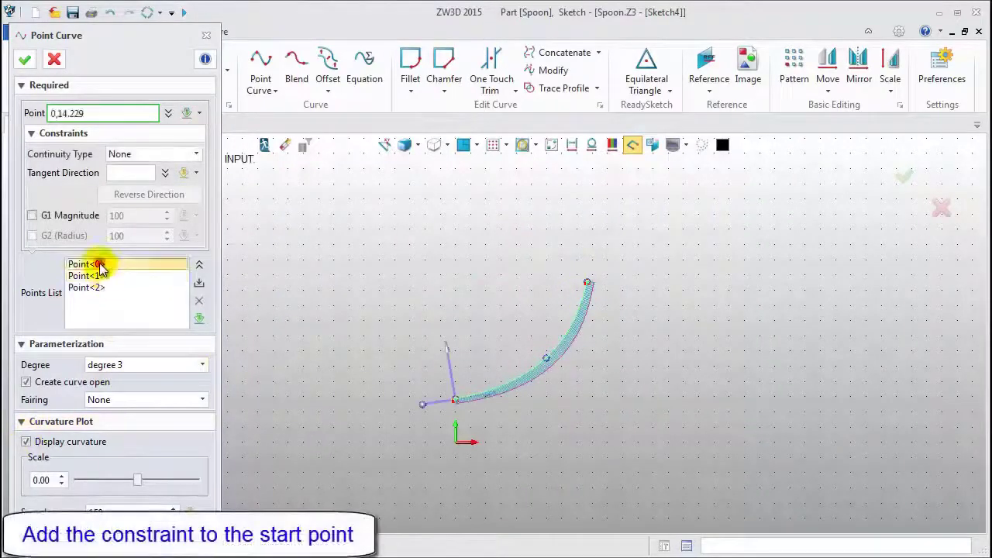
{"action": "left_click", "coordinate": [132, 172]}
{"action": "right_click", "coordinate": [249, 189]}
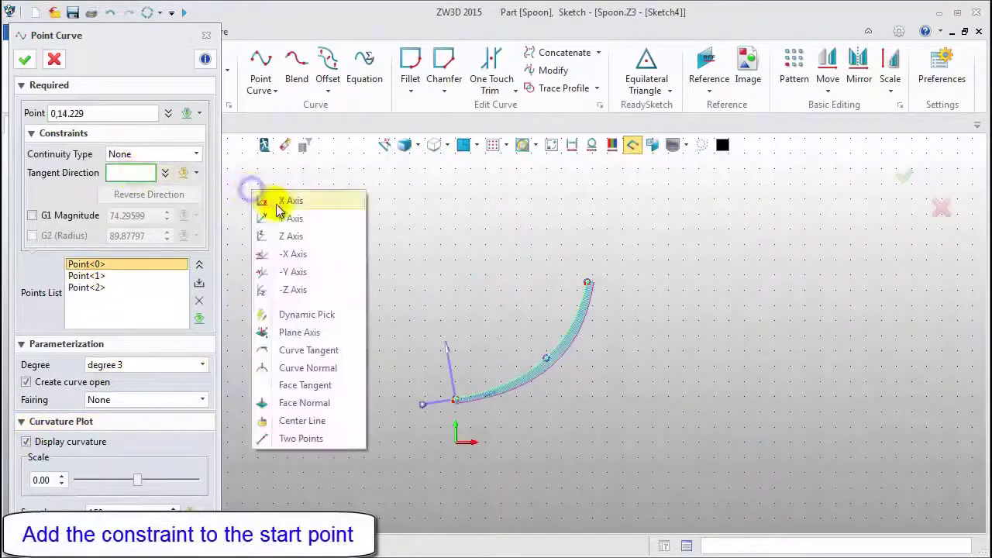
{"action": "left_click", "coordinate": [280, 203]}
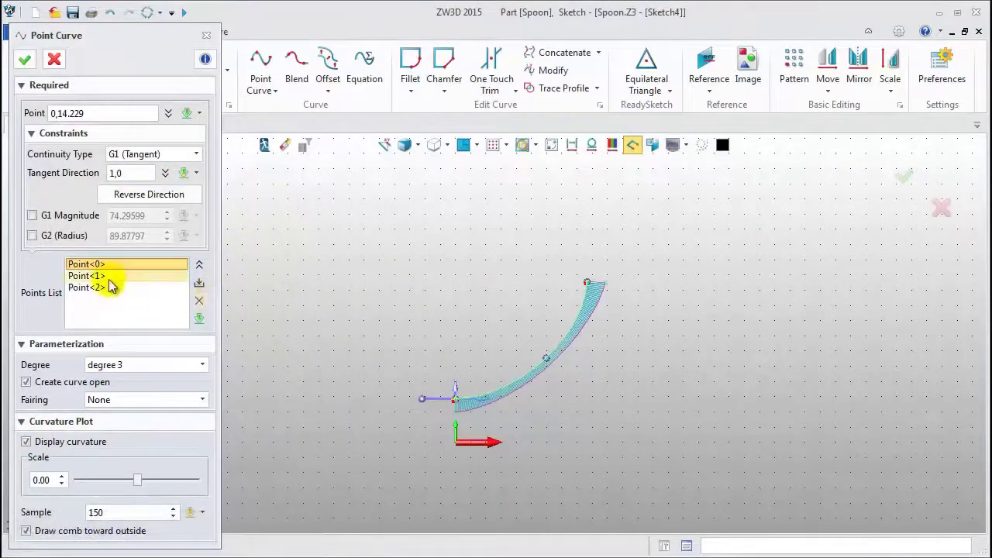
{"action": "left_click", "coordinate": [108, 279]}
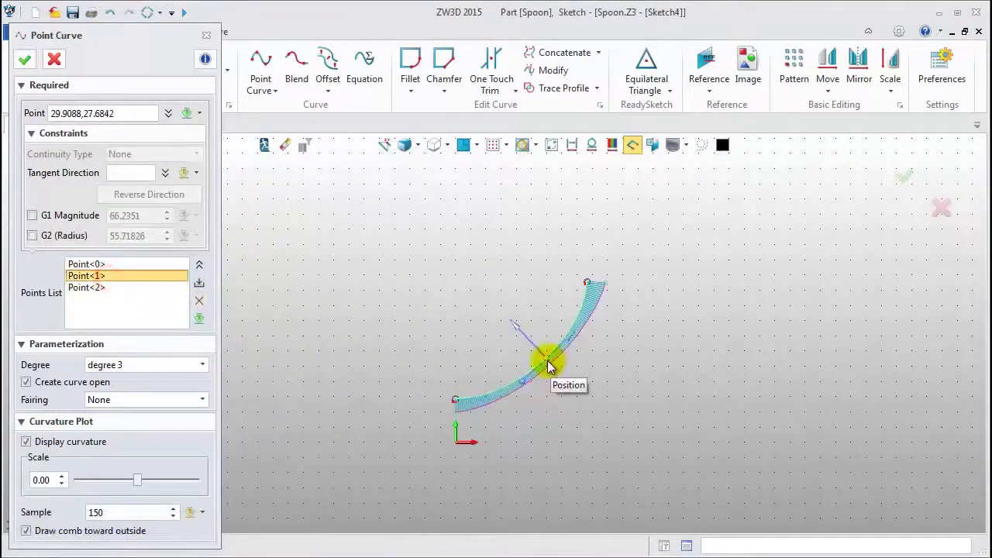
{"action": "scroll", "coordinate": [546, 366], "scroll_direction": "up", "scroll_amount": 2}
{"action": "left_click_drag", "start_coordinate": [546, 361], "coordinate": [543, 375]}
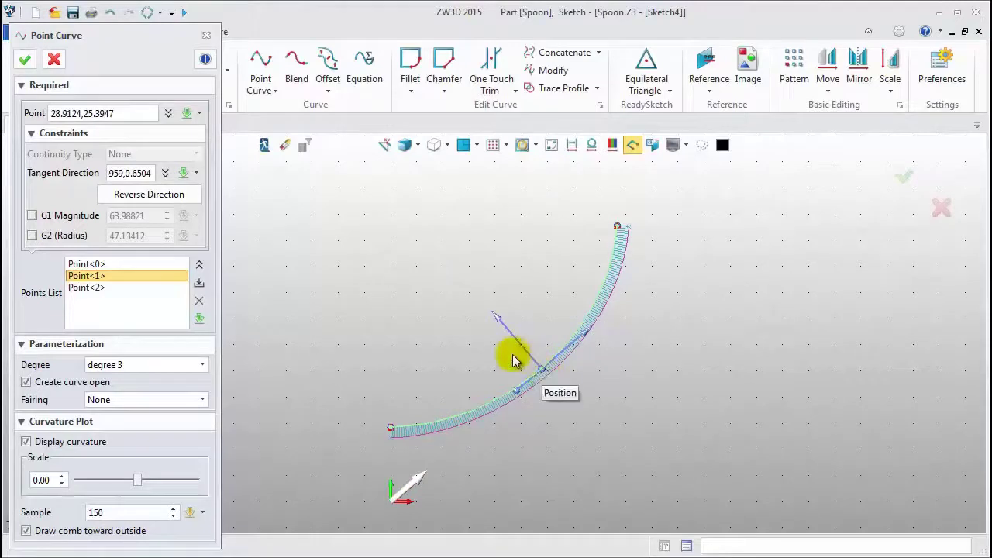
{"action": "middle_click", "coordinate": [513, 359]}
{"action": "middle_click", "coordinate": [424, 312]}
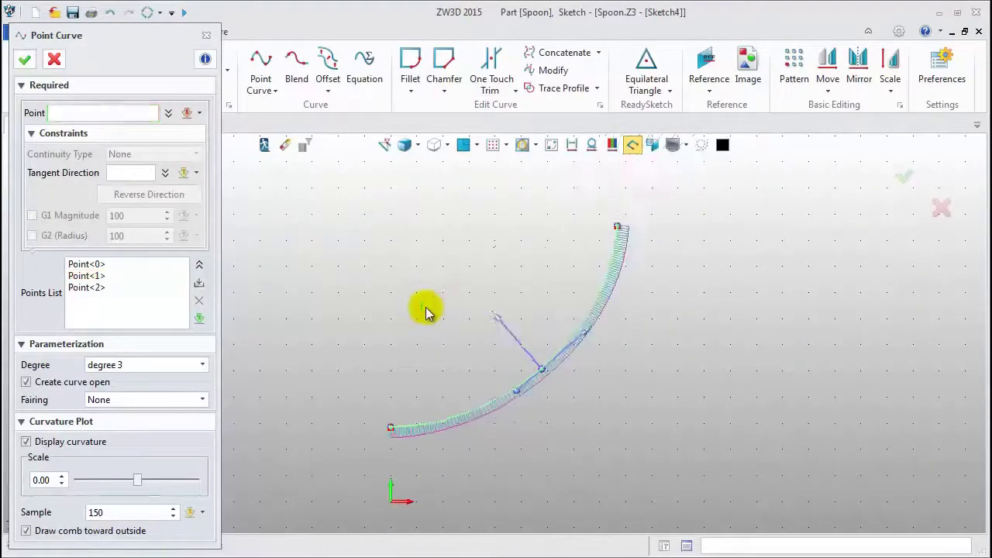
{"action": "left_click", "coordinate": [26, 60]}
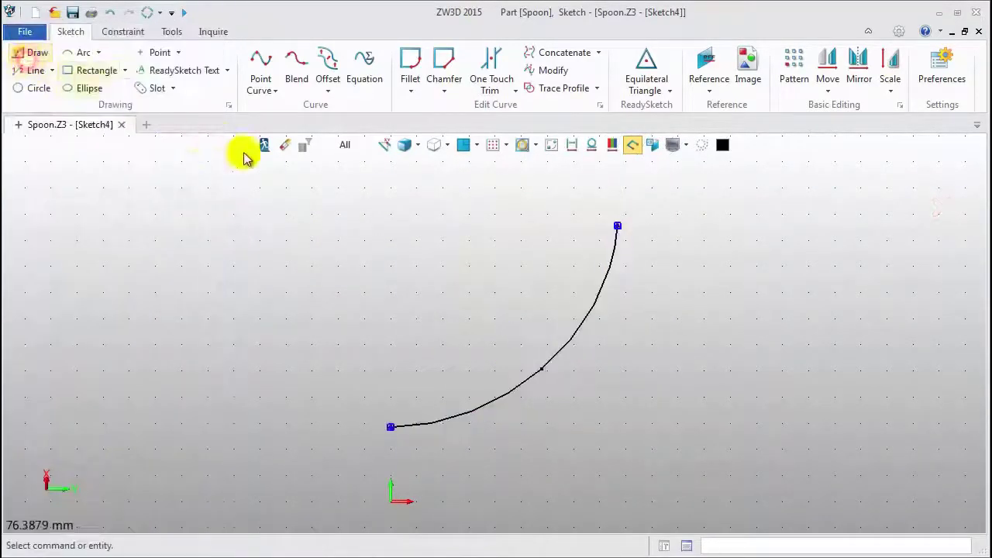
- Exit Sketch4 and insert a new sketch on Plane2
{"action": "left_click", "coordinate": [263, 145]}
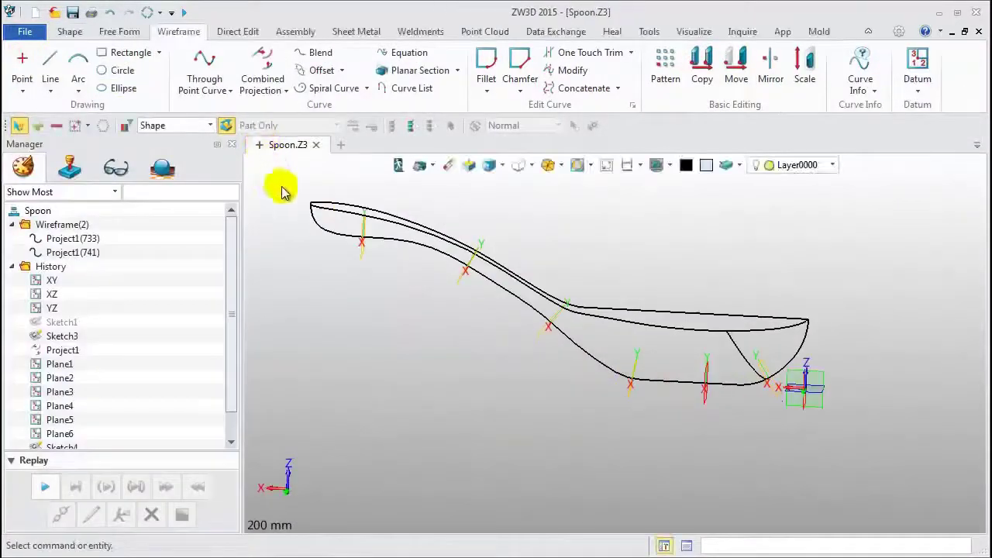
{"action": "right_click", "coordinate": [501, 216]}
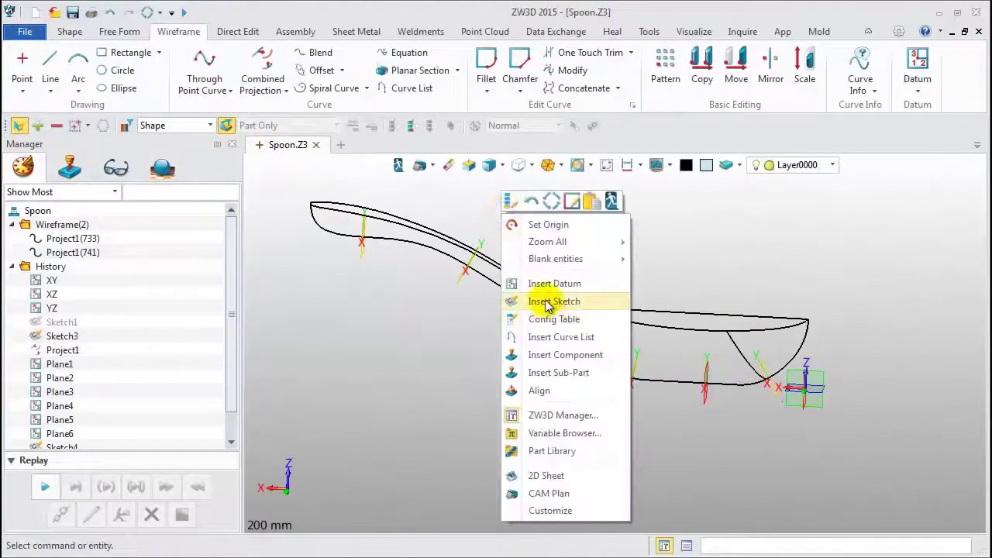
{"action": "left_click", "coordinate": [546, 298]}
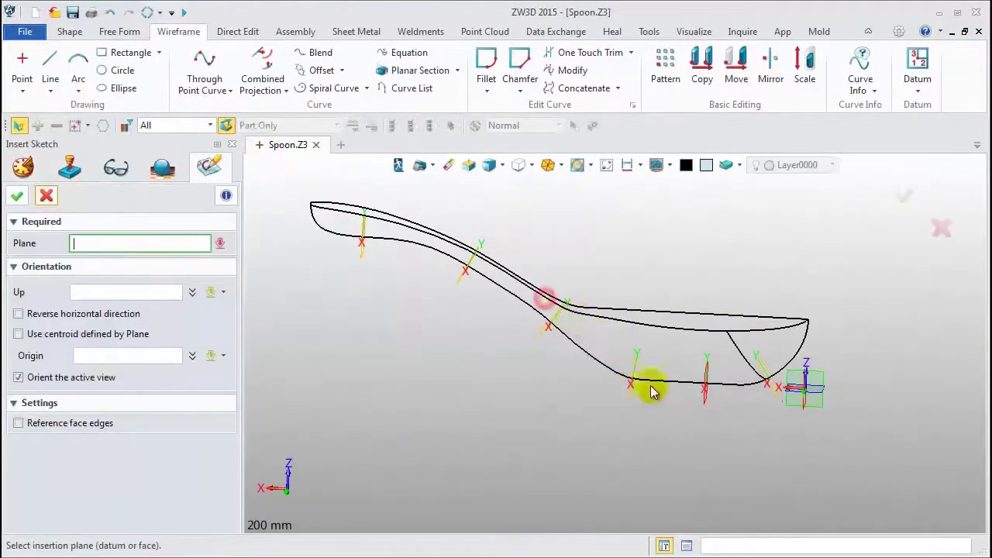
{"action": "left_click", "coordinate": [707, 402]}
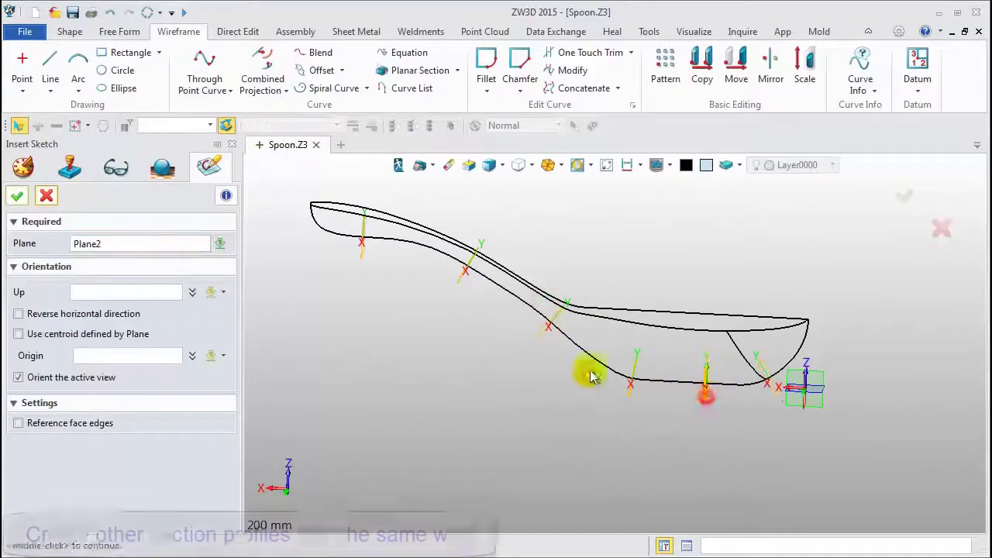
{"action": "left_click", "coordinate": [17, 196]}
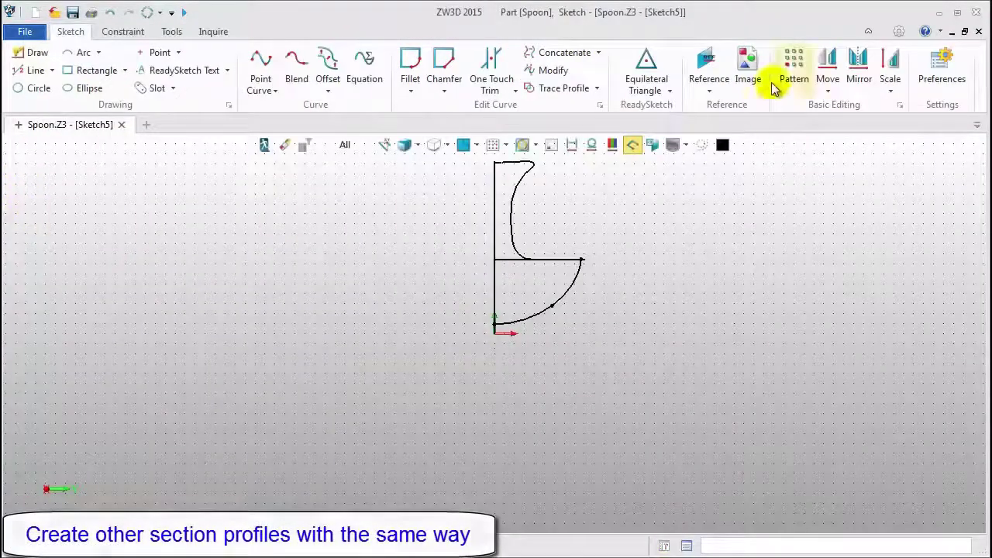
- Reference both spoon outline curves into the sketch and hide the other sketch curves
{"action": "left_click", "coordinate": [705, 66]}
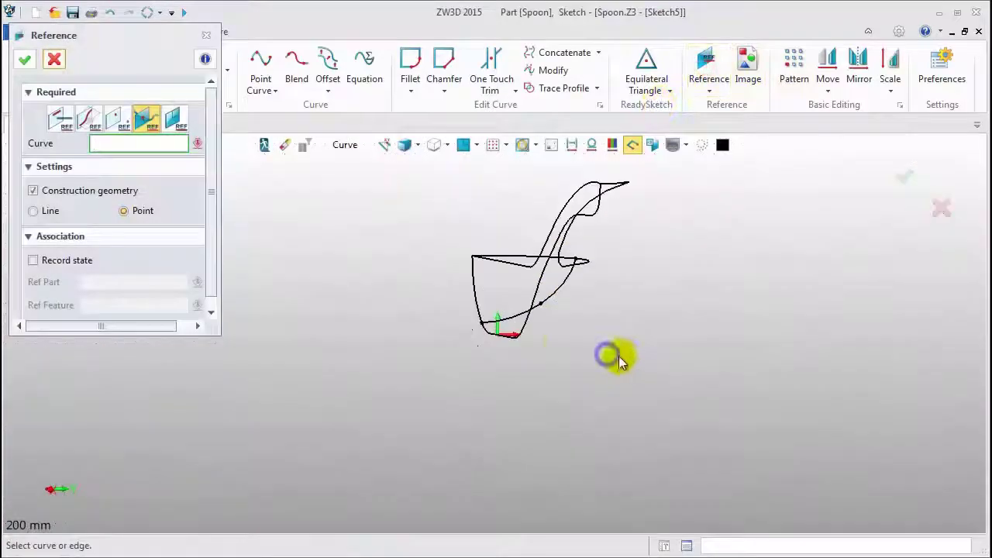
{"action": "left_click", "coordinate": [514, 326]}
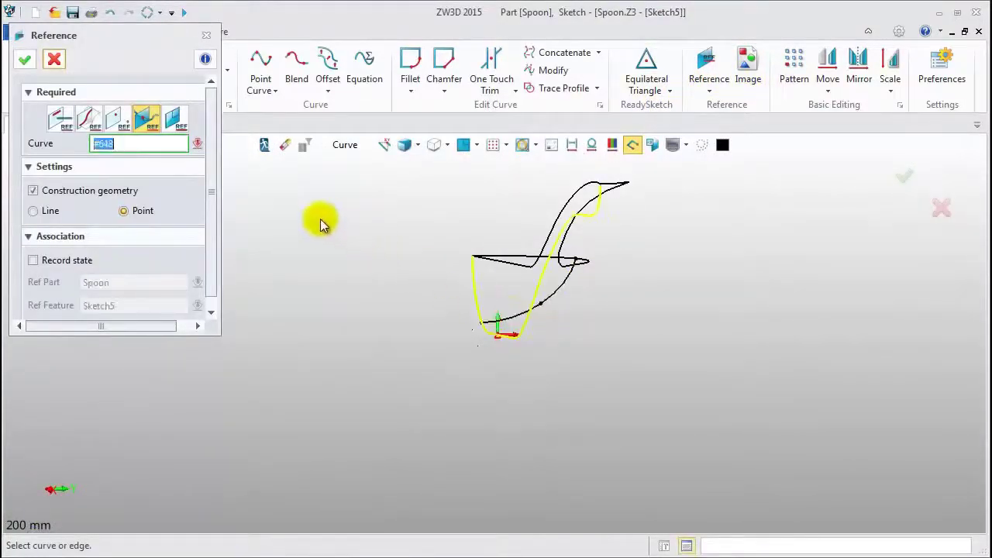
{"action": "middle_click", "coordinate": [295, 231]}
{"action": "mouse_move", "coordinate": [400, 286]}
{"action": "right_mouse_down"}
{"action": "mouse_move", "coordinate": [412, 310]}
{"action": "mouse_move", "coordinate": [547, 282]}
{"action": "right_mouse_up"}
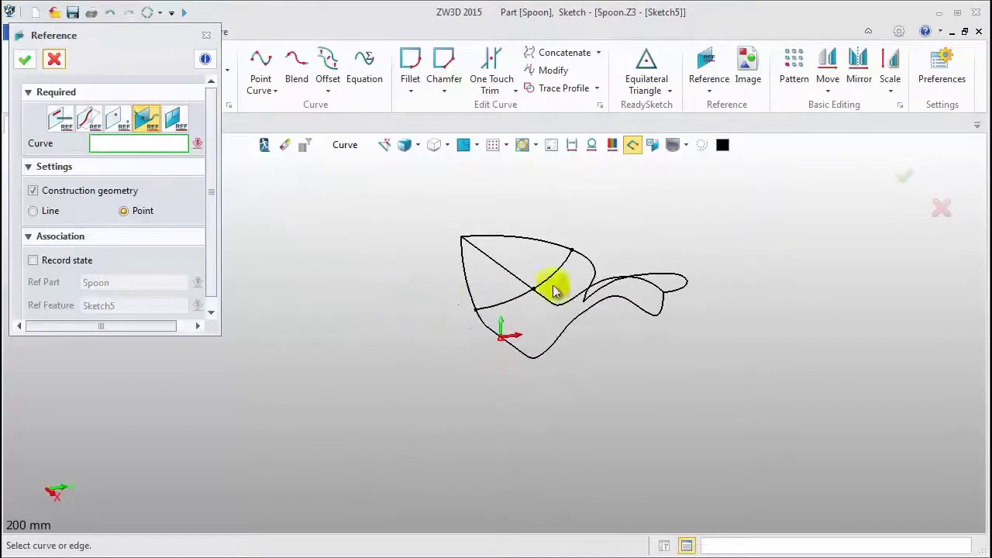
{"action": "left_click", "coordinate": [589, 265]}
{"action": "middle_click", "coordinate": [589, 260]}
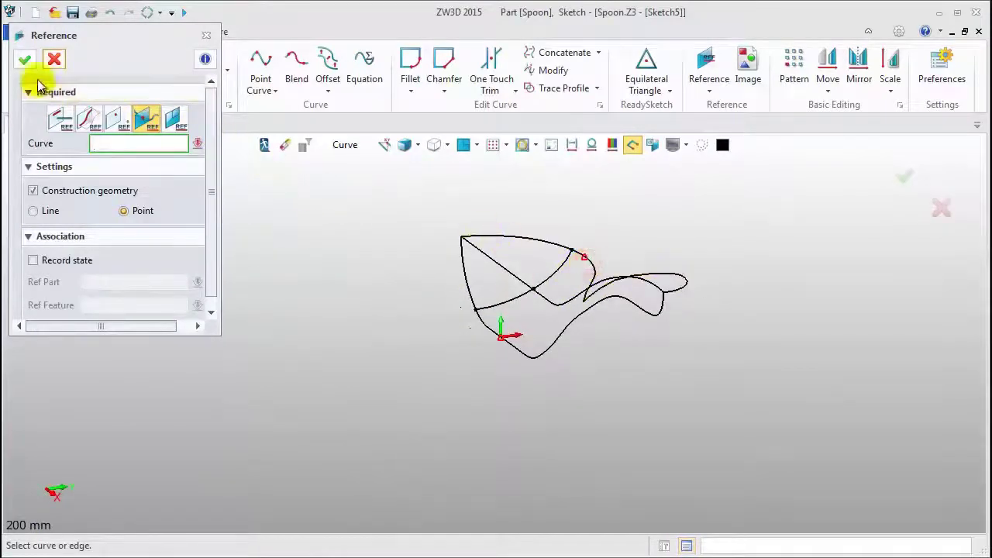
{"action": "left_click", "coordinate": [26, 60]}
{"action": "left_click", "coordinate": [462, 151]}
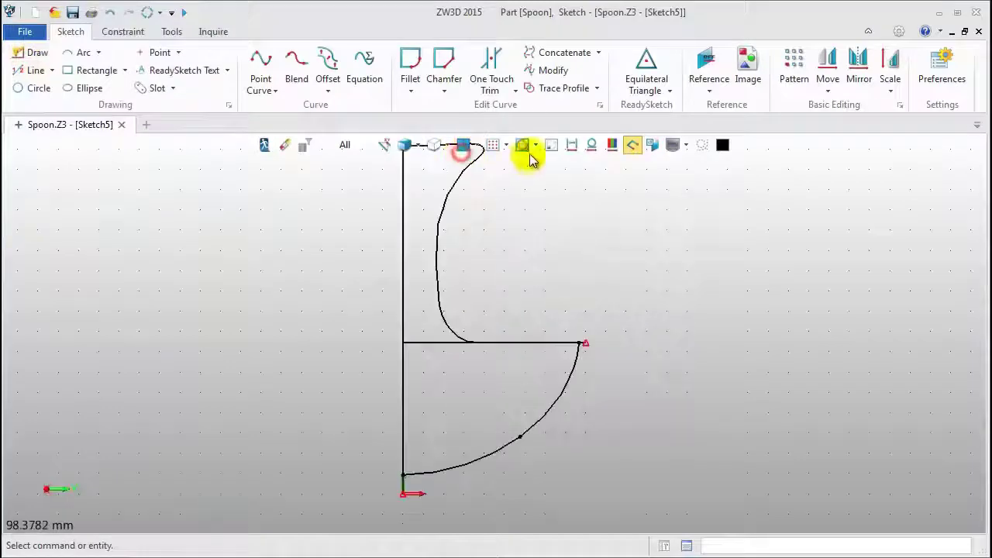
{"action": "left_click", "coordinate": [550, 147]}
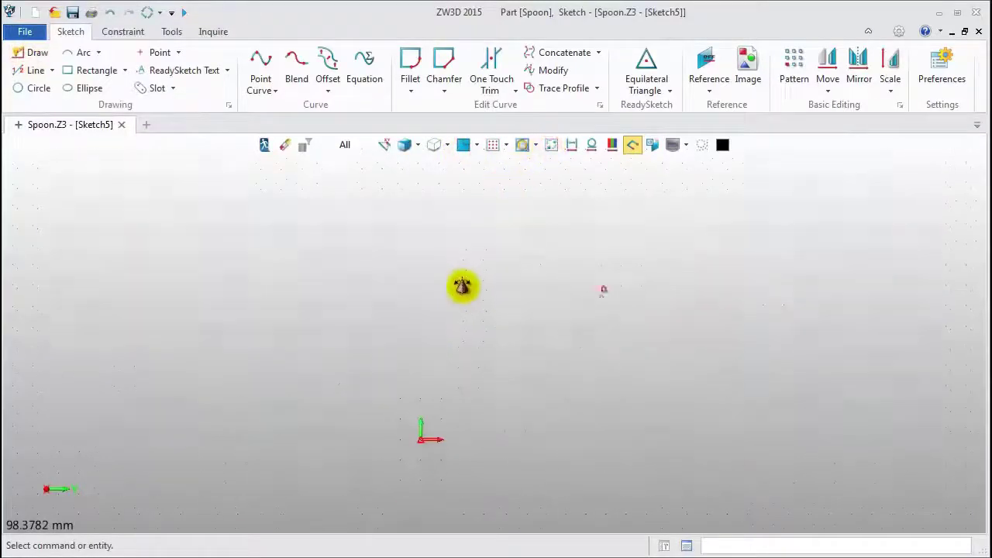
- Draw a three-point spline from the sketch origin to the reference point
{"action": "left_click", "coordinate": [261, 62]}
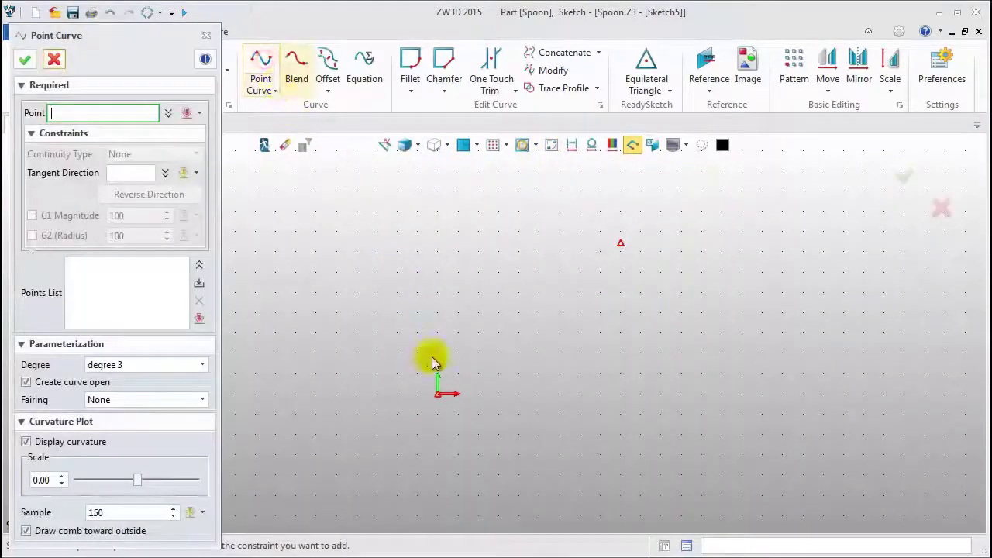
{"action": "left_click", "coordinate": [439, 400]}
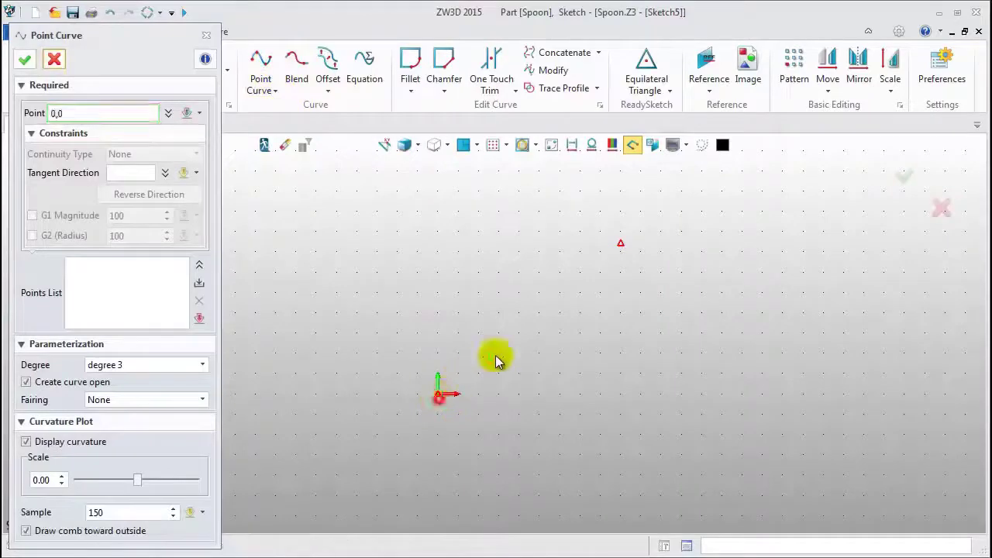
{"action": "left_click", "coordinate": [554, 339]}
{"action": "left_click", "coordinate": [627, 250]}
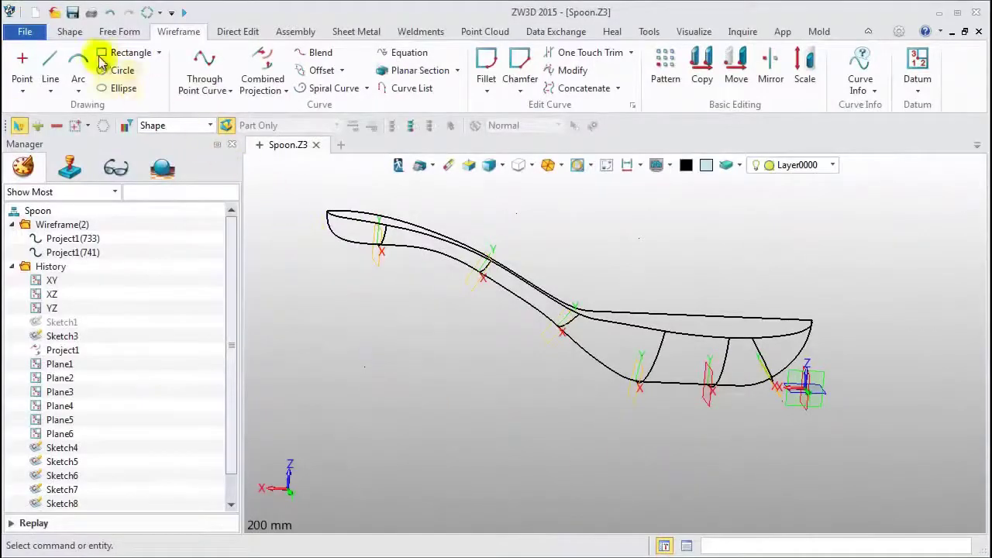
- Extrude the lower spoon outline curve to an end distance of 9
{"action": "left_click", "coordinate": [69, 32]}
{"action": "left_click", "coordinate": [42, 88]}
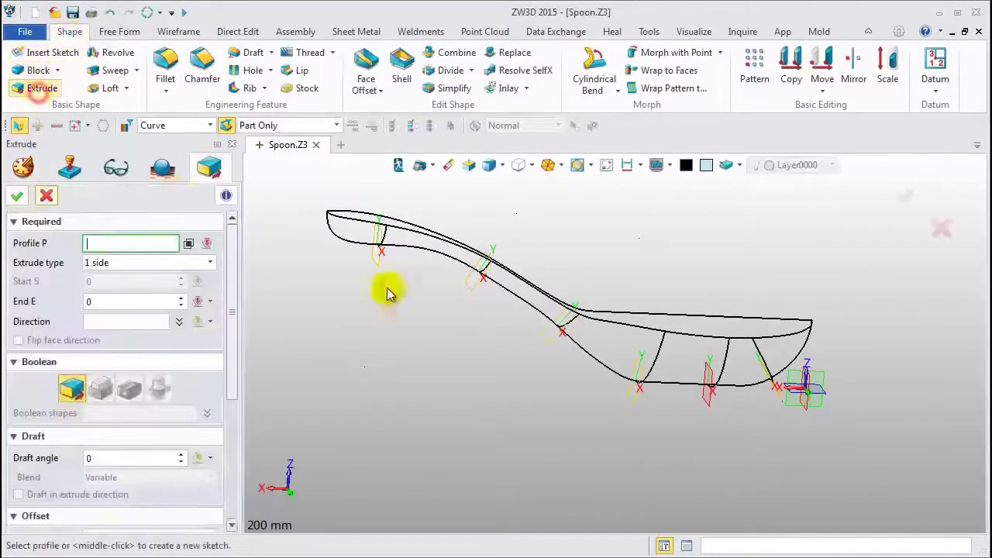
{"action": "left_click", "coordinate": [627, 375]}
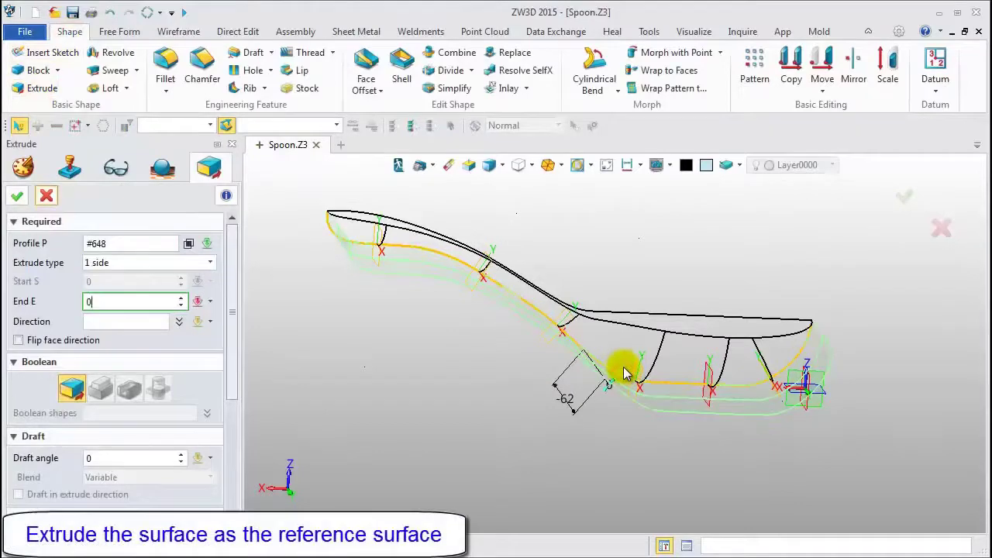
{"action": "left_click", "coordinate": [102, 302]}
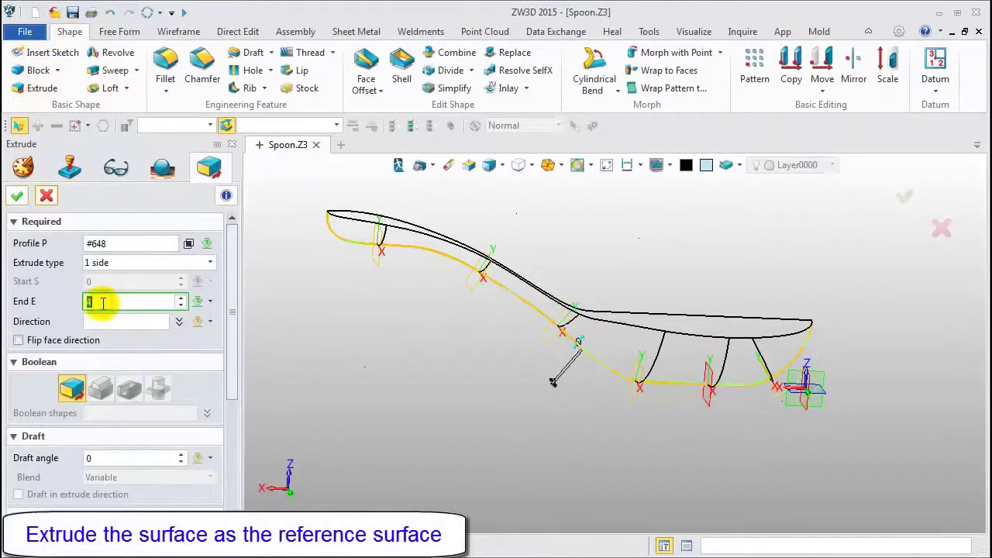
{"action": "type", "text": "9"}
{"action": "middle_click_drag", "start_coordinate": [434, 404], "coordinate": [116, 223]}
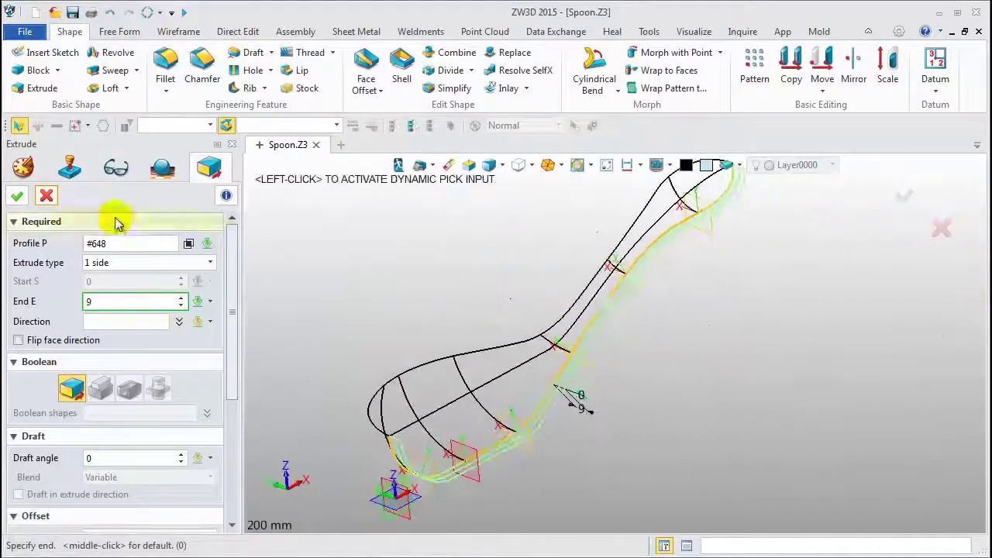
{"action": "left_click", "coordinate": [17, 195]}
{"action": "middle_click_drag", "start_coordinate": [414, 270], "coordinate": [489, 279]}
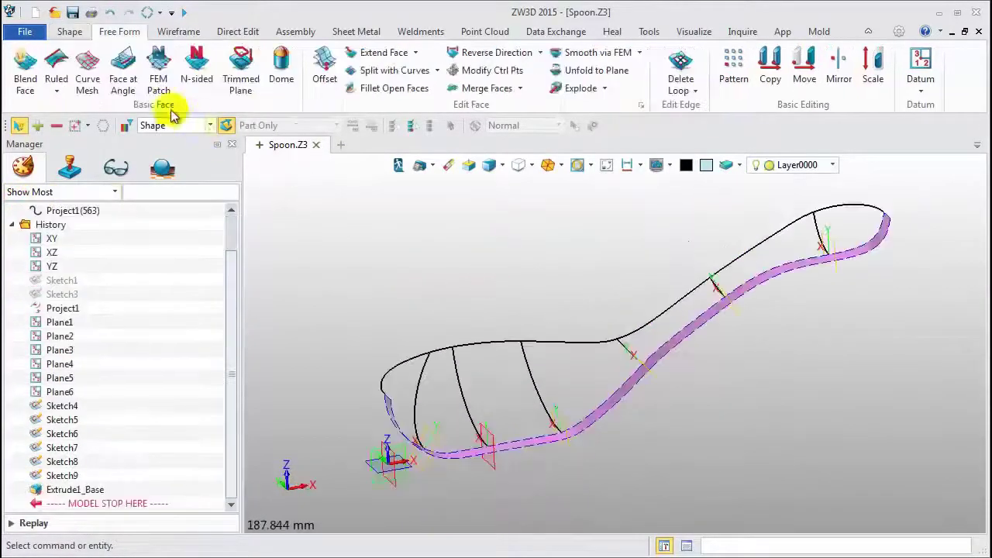
- Pick the top and lower spoon outlines as the two Curve Mesh U curves
{"action": "left_click", "coordinate": [88, 66]}
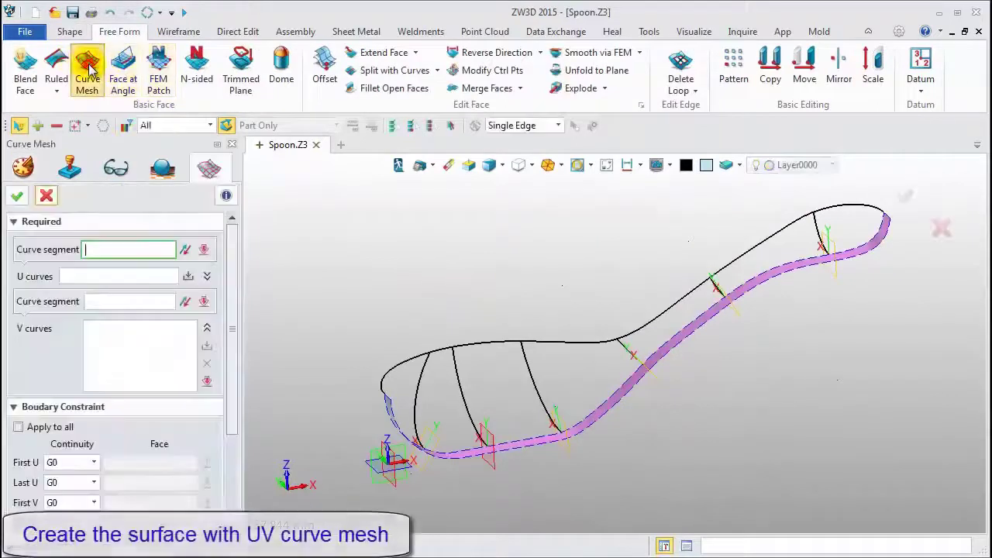
{"action": "left_click", "coordinate": [457, 343]}
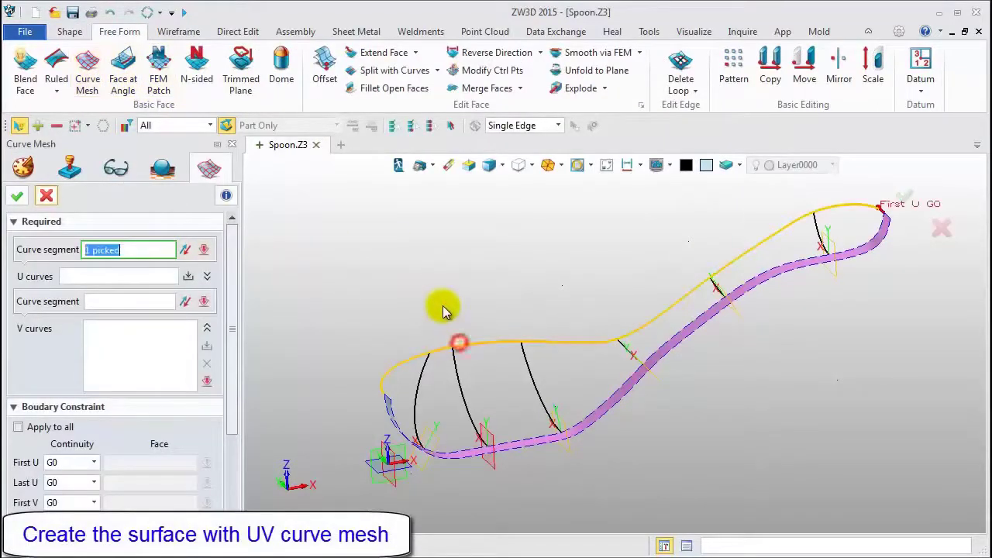
{"action": "left_click", "coordinate": [521, 443]}
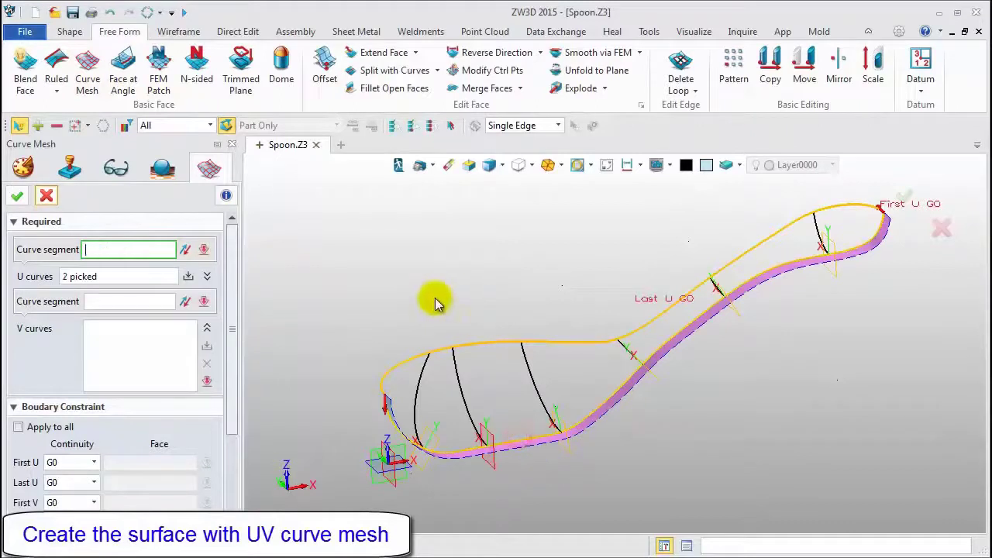
- Add the six cross-section curves, end to tip, as V curves
{"action": "left_click", "coordinate": [130, 301]}
{"action": "left_click", "coordinate": [422, 386]}
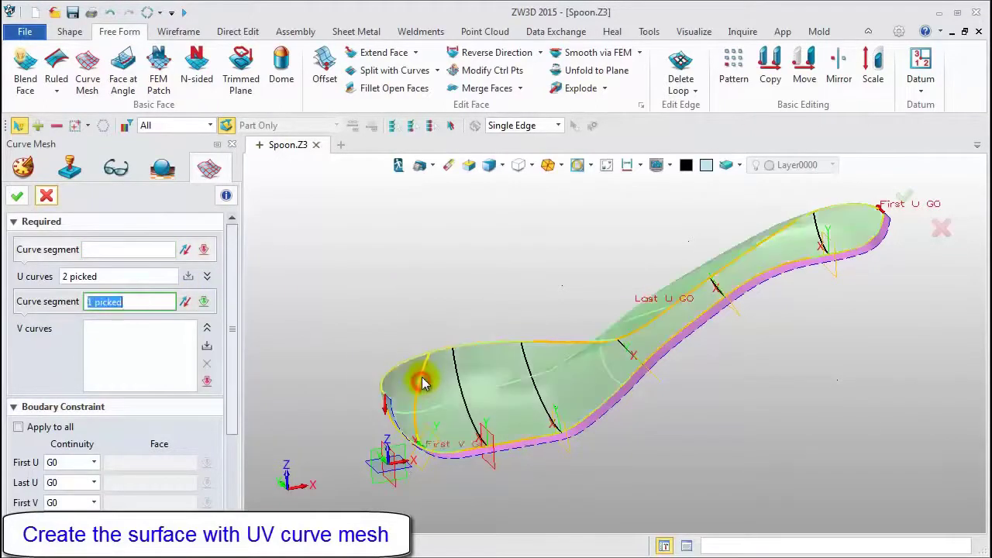
{"action": "left_click", "coordinate": [461, 376]}
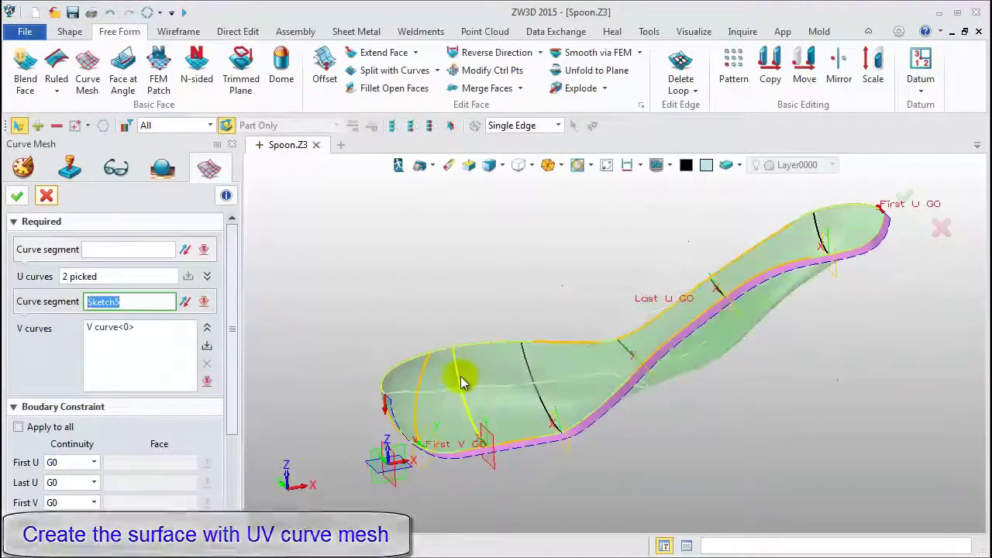
{"action": "middle_click", "coordinate": [442, 324]}
{"action": "left_click", "coordinate": [557, 377]}
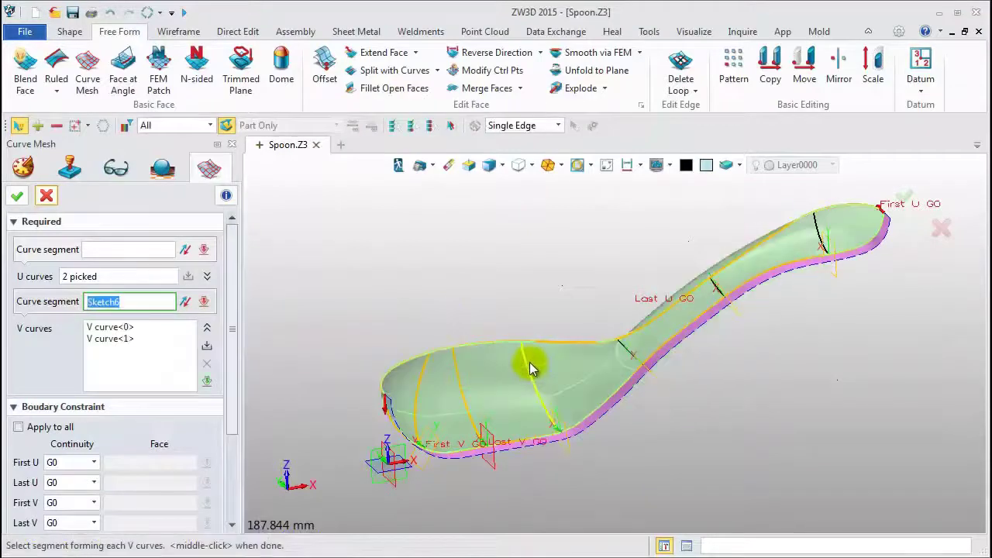
{"action": "middle_click", "coordinate": [505, 321]}
{"action": "left_click", "coordinate": [632, 358]}
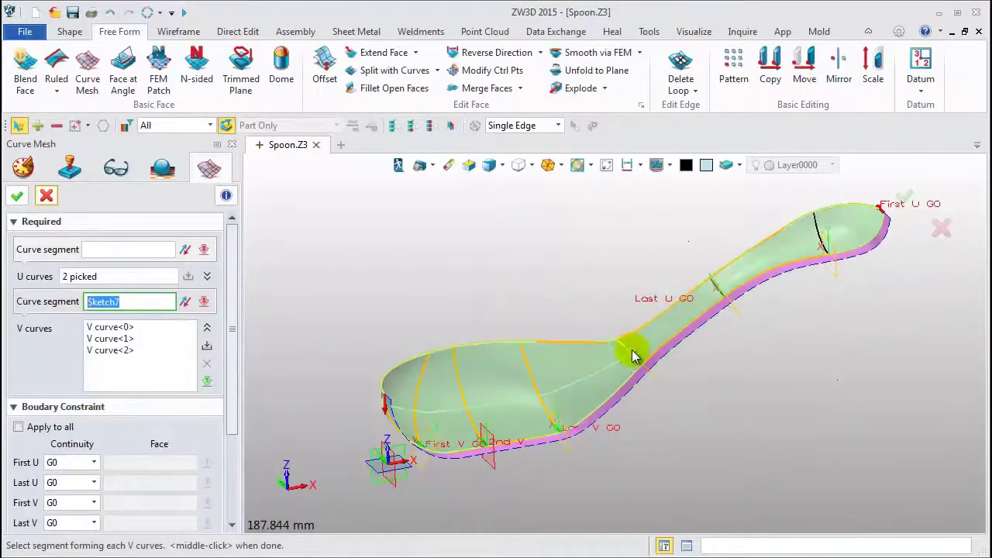
{"action": "middle_click", "coordinate": [558, 292]}
{"action": "left_click", "coordinate": [717, 293]}
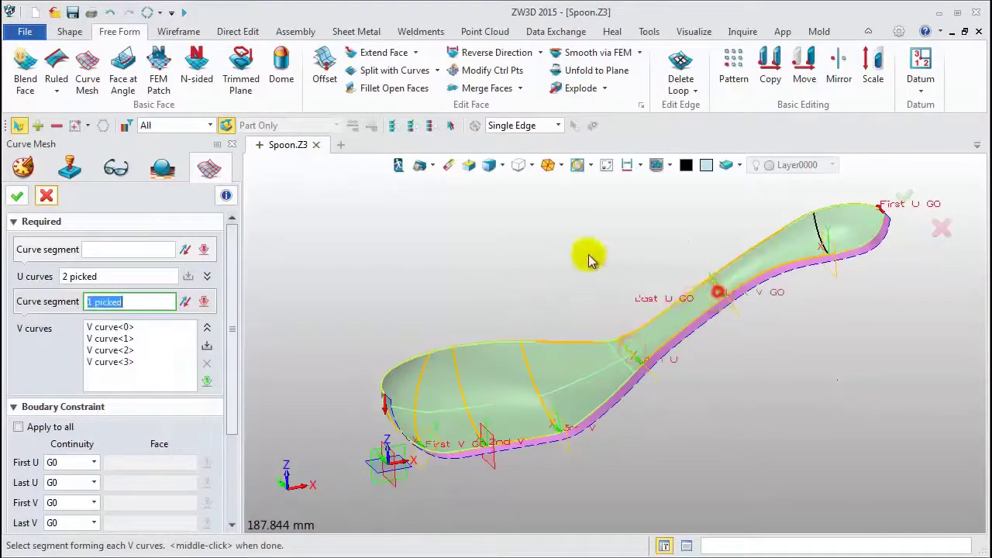
{"action": "middle_click", "coordinate": [666, 244]}
{"action": "middle_click", "coordinate": [669, 223]}
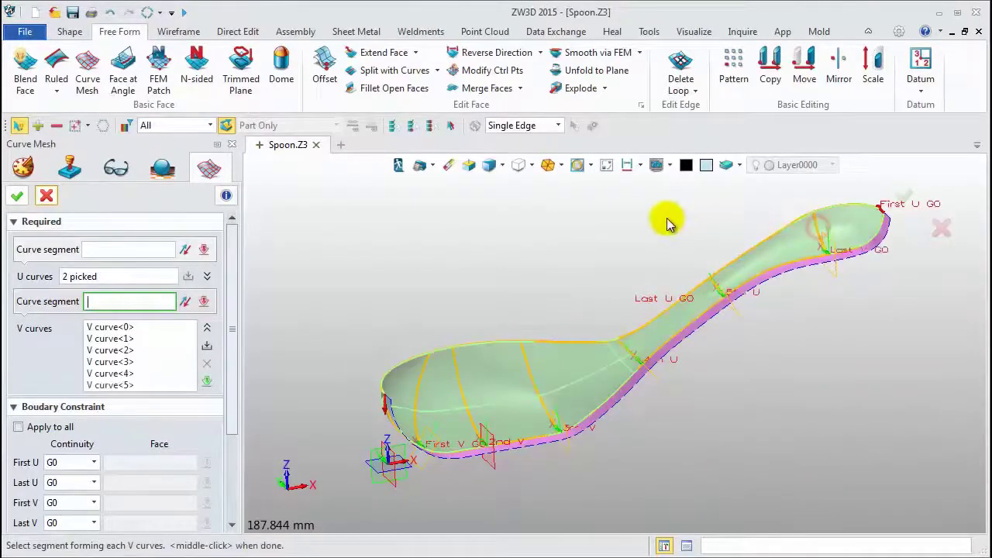
- Give the Last U edge G1 continuity to the rim face and create the Surf1_Mesh curve-mesh surface
{"action": "left_click", "coordinate": [93, 482]}
{"action": "left_click", "coordinate": [69, 508]}
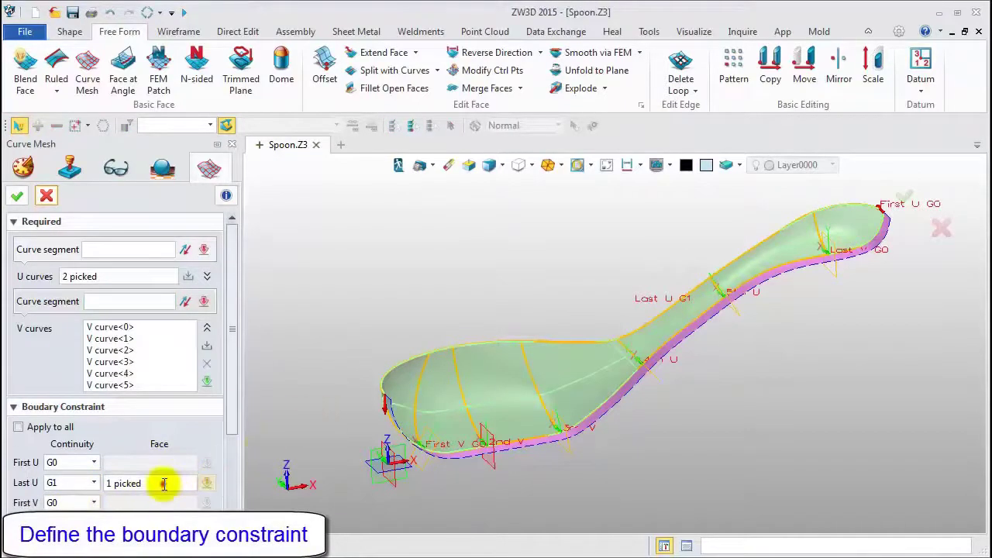
{"action": "left_click", "coordinate": [163, 482]}
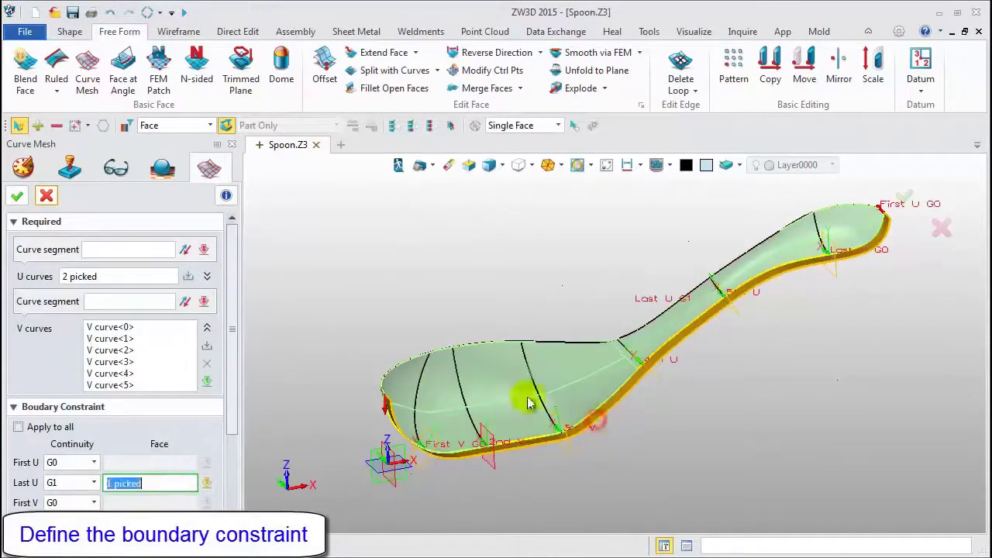
{"action": "middle_click", "coordinate": [439, 298]}
{"action": "scroll", "coordinate": [418, 254], "scroll_direction": "down", "scroll_amount": 2}
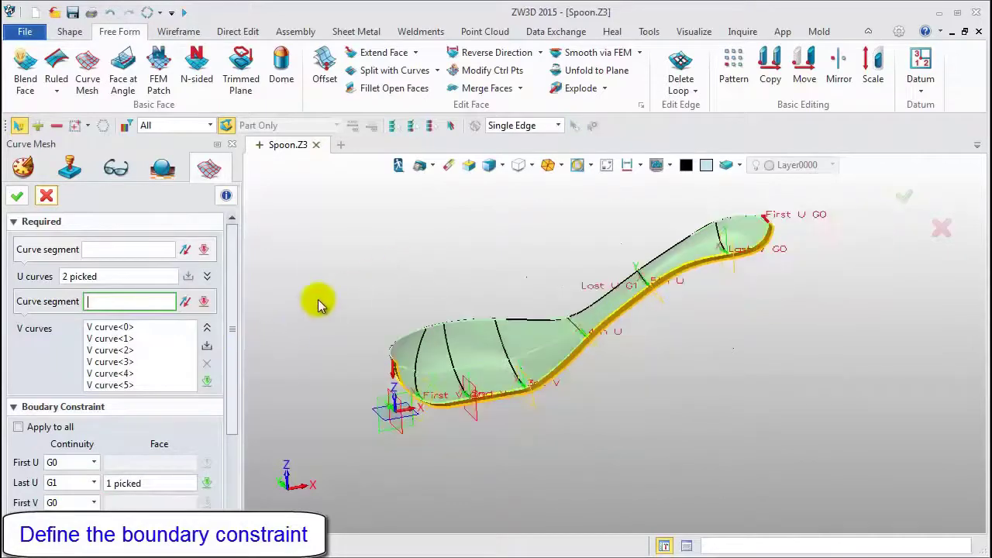
{"action": "scroll", "coordinate": [318, 305], "scroll_direction": "up", "scroll_amount": 1}
{"action": "scroll", "coordinate": [233, 381], "scroll_direction": "down", "scroll_amount": 3}
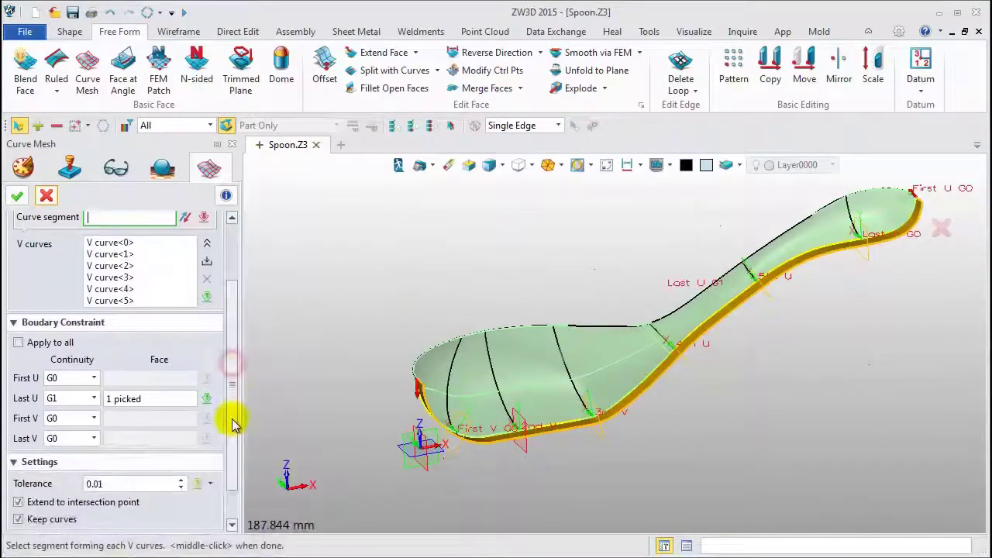
{"action": "left_click", "coordinate": [17, 195]}
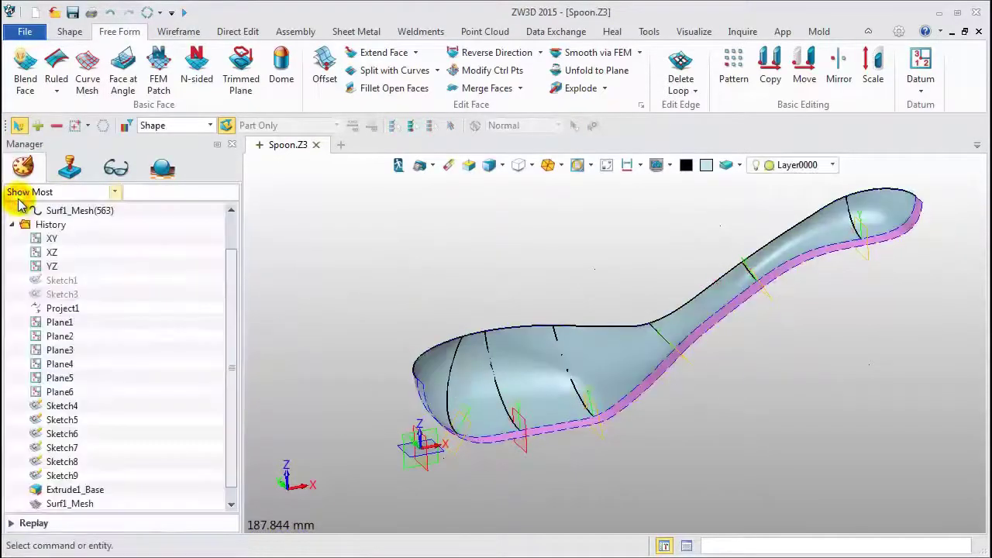
- Blank the spoon's rim surface
{"action": "left_click", "coordinate": [632, 403]}
{"action": "right_click", "coordinate": [632, 401]}
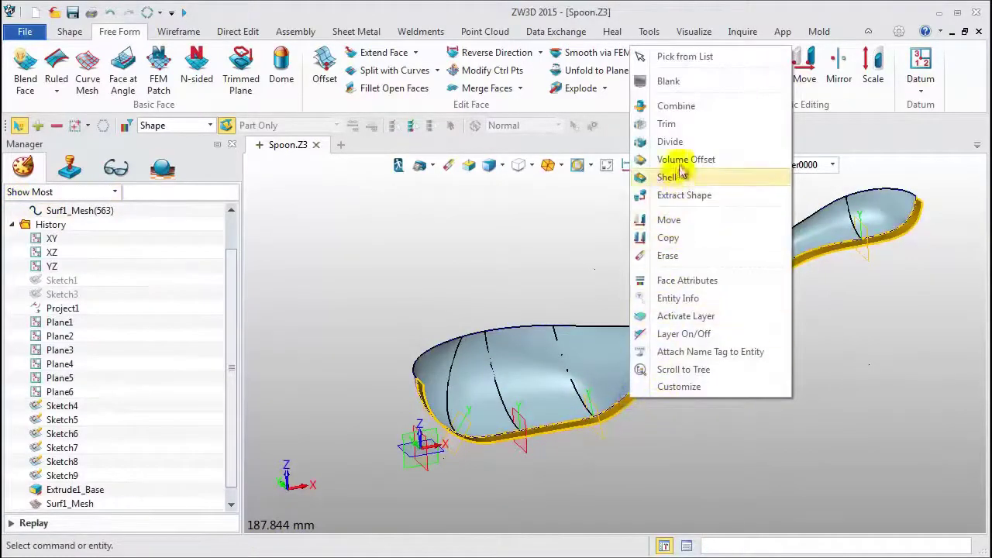
{"action": "left_click", "coordinate": [671, 80]}
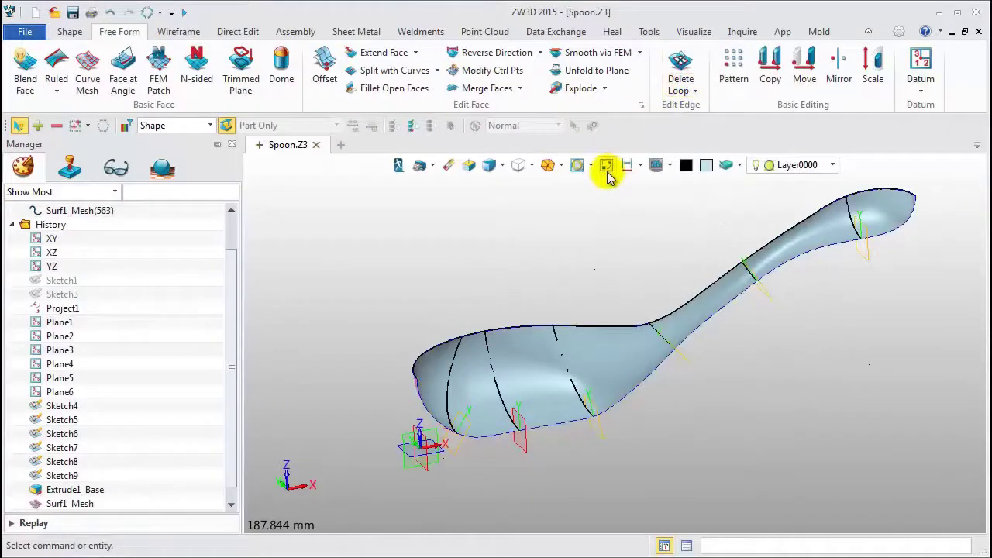
- Mirror the half-spoon surface across the XZ plane to form the full spoon
{"action": "left_click", "coordinate": [839, 70]}
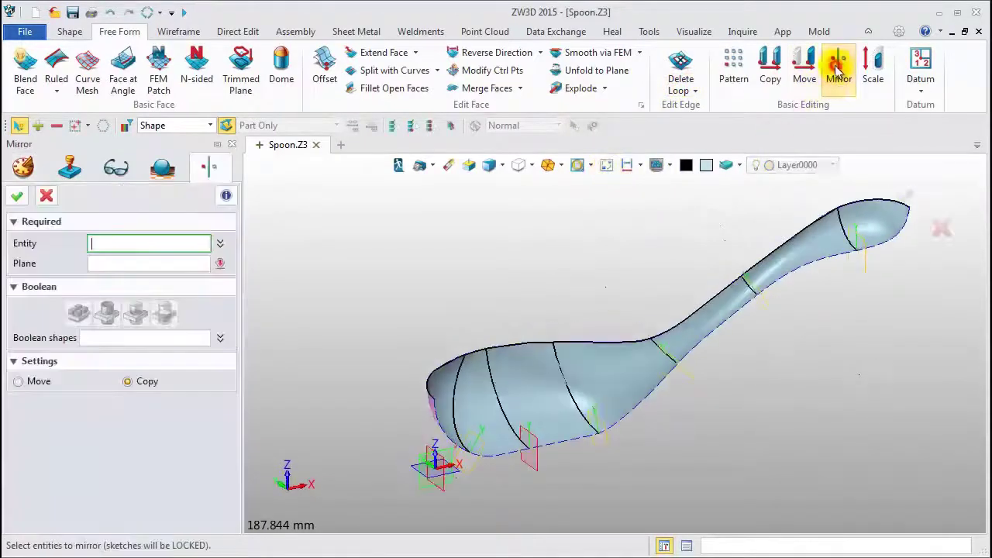
{"action": "left_click", "coordinate": [722, 315]}
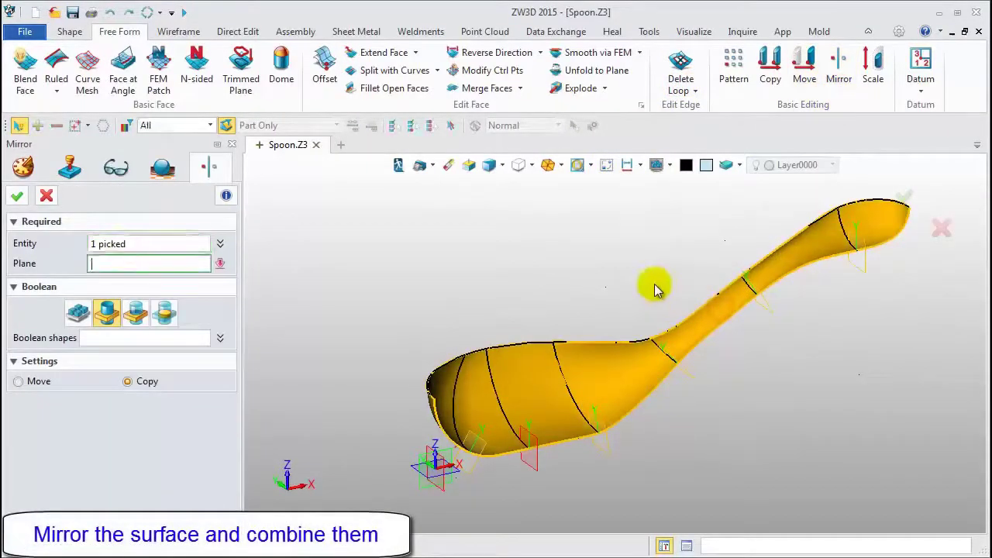
{"action": "left_click", "coordinate": [447, 459]}
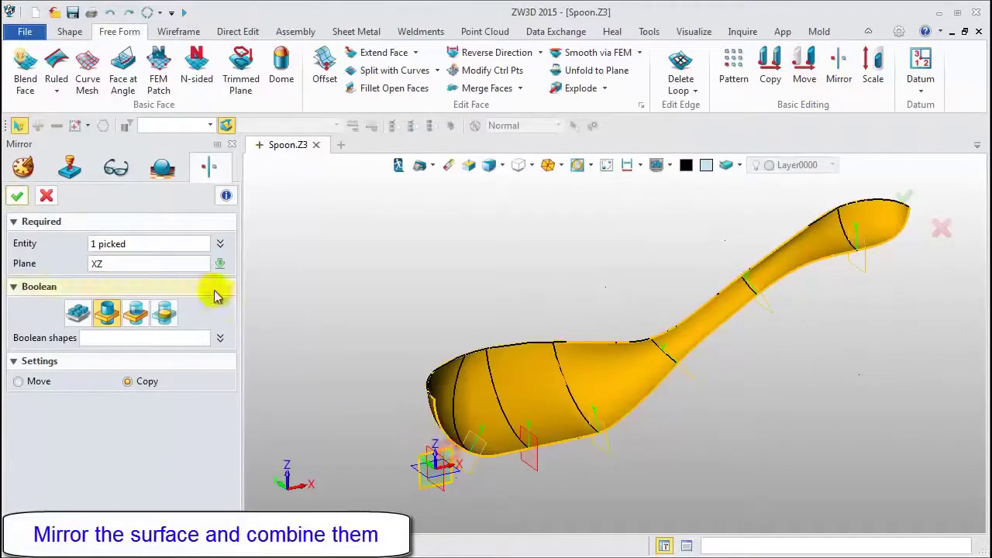
{"action": "left_click", "coordinate": [17, 198]}
{"action": "mouse_move", "coordinate": [532, 266]}
{"action": "middle_mouse_down"}
{"action": "mouse_move", "coordinate": [523, 325]}
{"action": "mouse_move", "coordinate": [540, 278]}
{"action": "middle_mouse_up"}
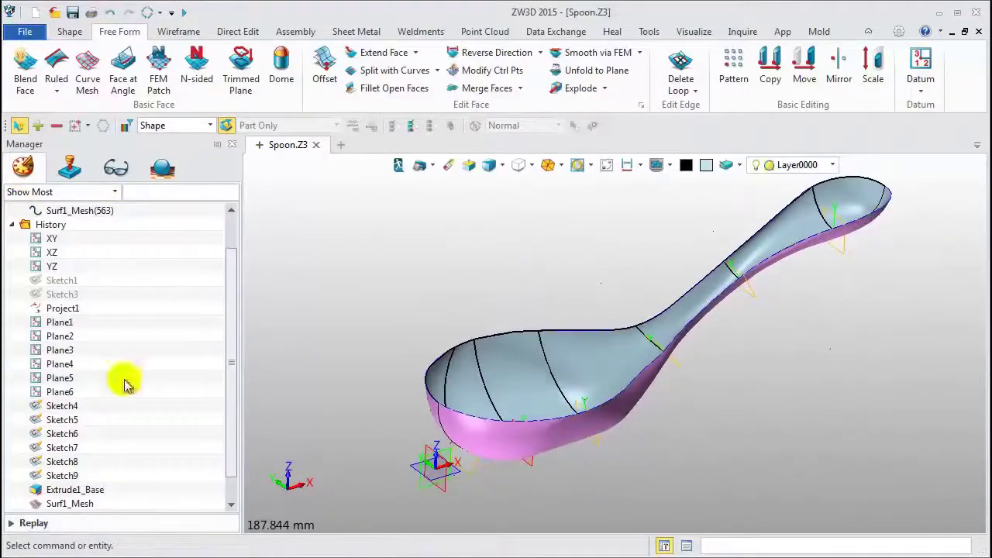
- Blank Sketch4 through Sketch9 in the History tree
{"action": "left_click", "coordinate": [63, 407]}
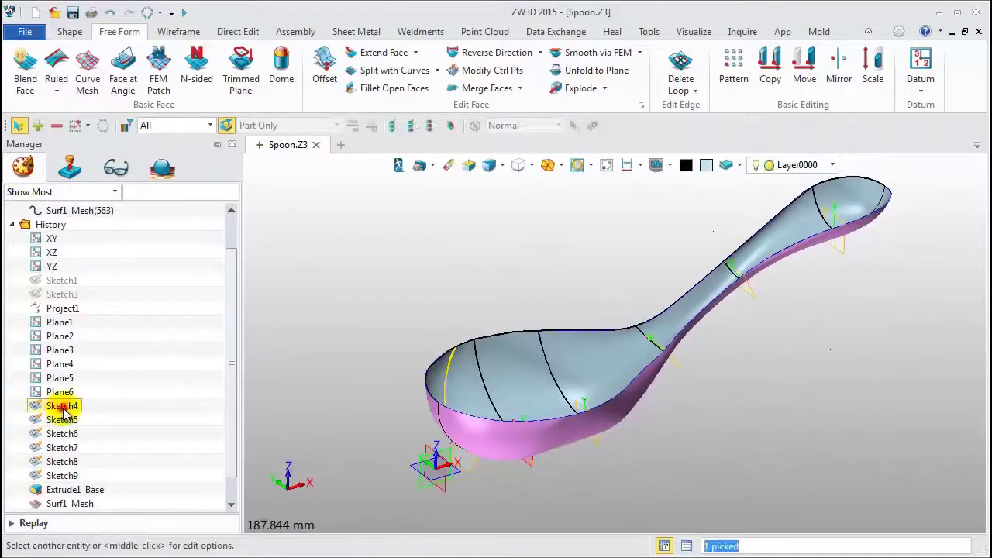
{"action": "left_click", "coordinate": [72, 477], "text": "shift"}
{"action": "right_click", "coordinate": [71, 478]}
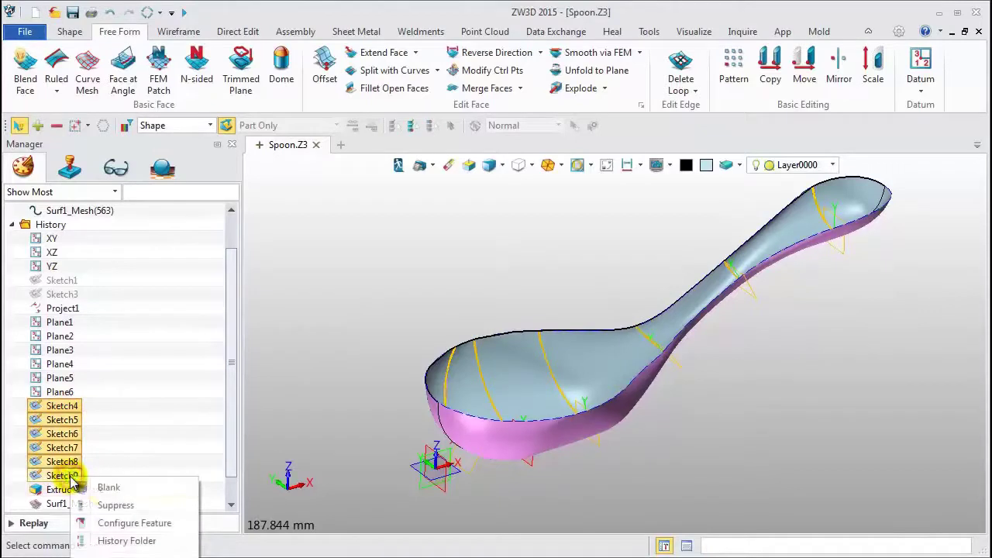
{"action": "left_click", "coordinate": [108, 488]}
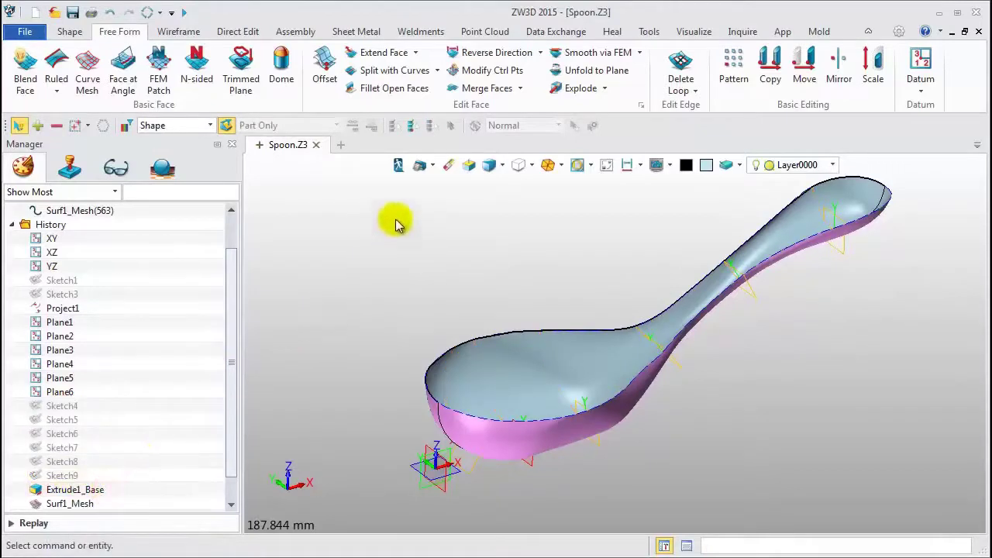
- Show zebra stripes on the spoon and orbit around it to inspect smoothness
{"action": "left_click", "coordinate": [748, 34]}
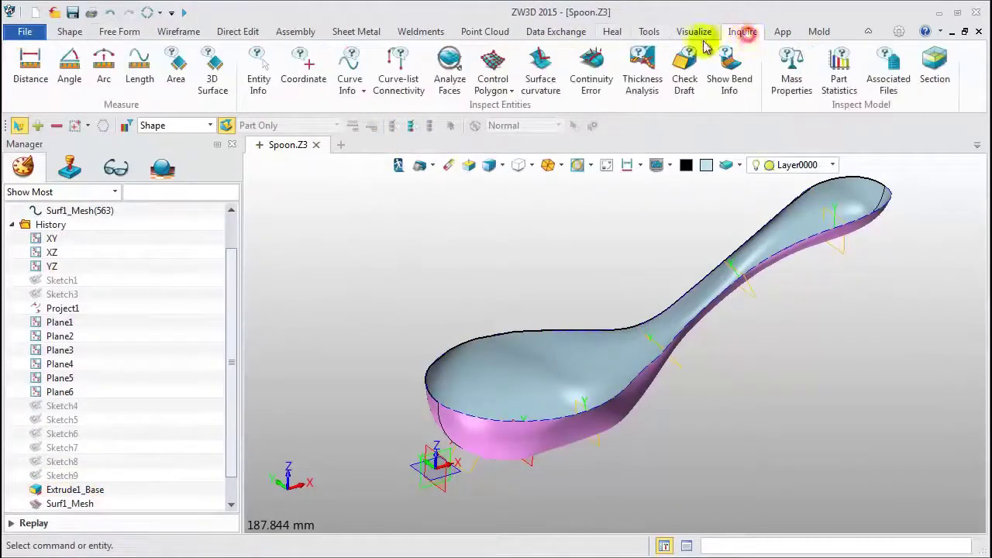
{"action": "left_click", "coordinate": [451, 70]}
{"action": "middle_click_drag", "start_coordinate": [696, 455], "coordinate": [649, 271]}
{"action": "middle_click_drag", "start_coordinate": [680, 365], "coordinate": [734, 405]}
{"action": "scroll", "coordinate": [656, 394], "scroll_direction": "up", "scroll_amount": 6}
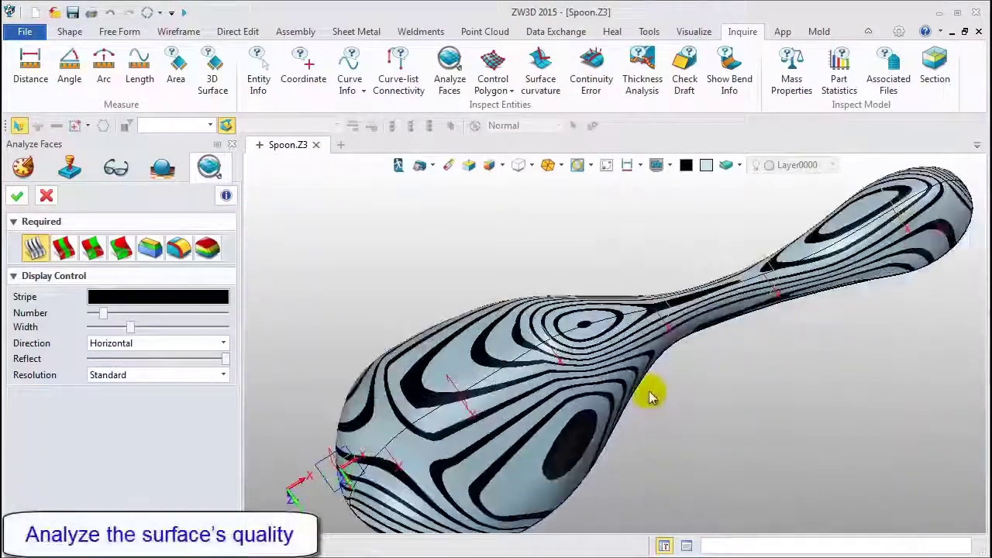
{"action": "scroll", "coordinate": [655, 408], "scroll_direction": "down", "scroll_amount": 5}
{"action": "middle_click_drag", "start_coordinate": [659, 403], "coordinate": [655, 429]}
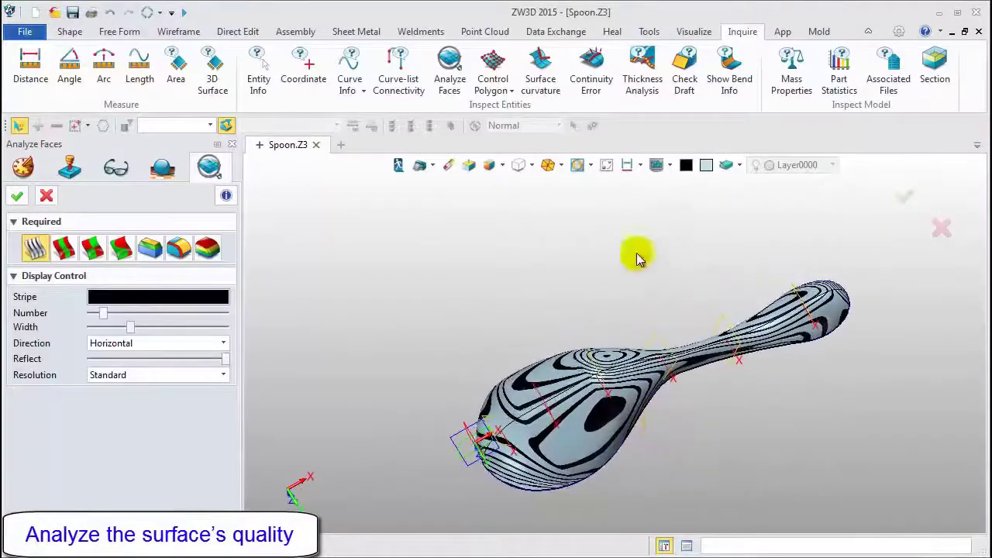
{"action": "middle_click_drag", "start_coordinate": [635, 257], "coordinate": [718, 411]}
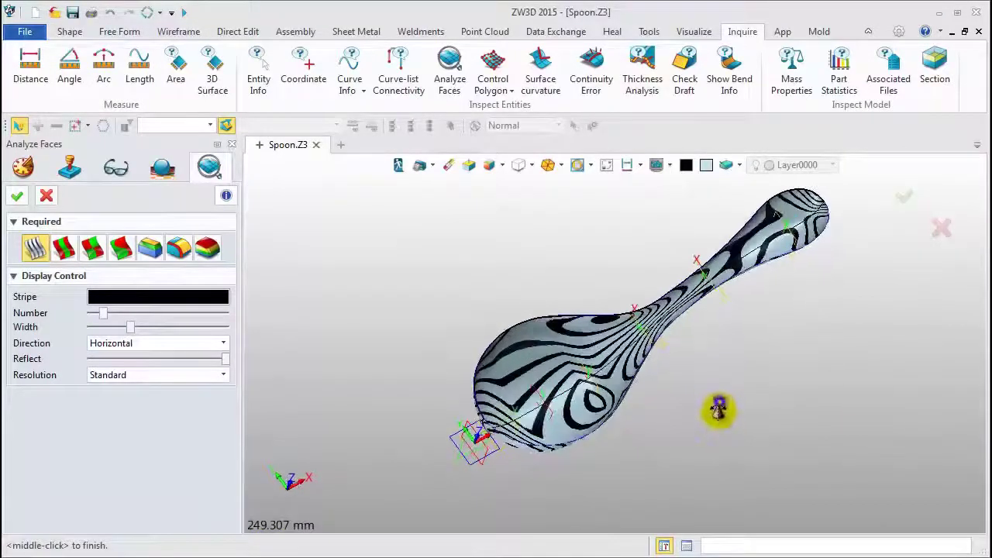
- Close the zebra analysis and blank Plane1 through Plane6
{"action": "left_click", "coordinate": [48, 197]}
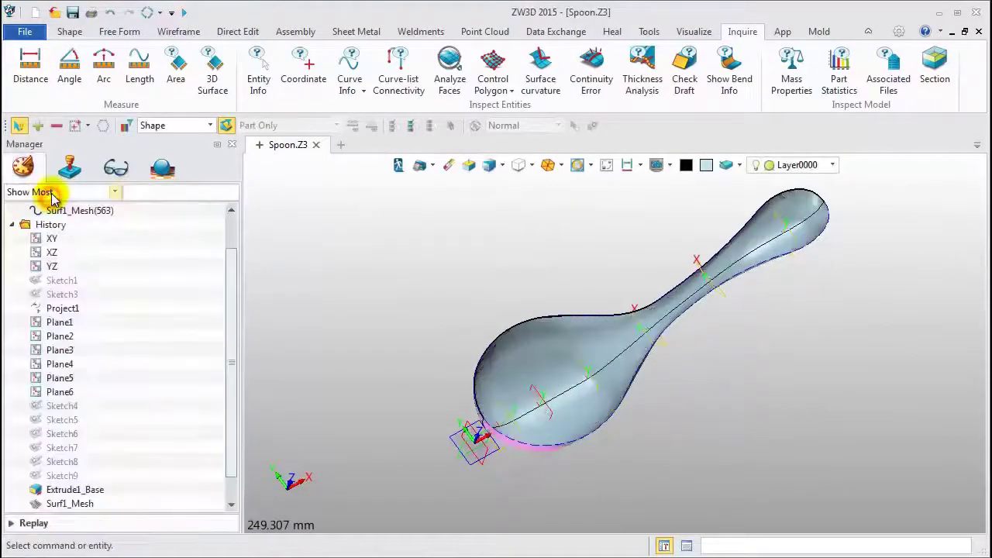
{"action": "left_click", "coordinate": [65, 323]}
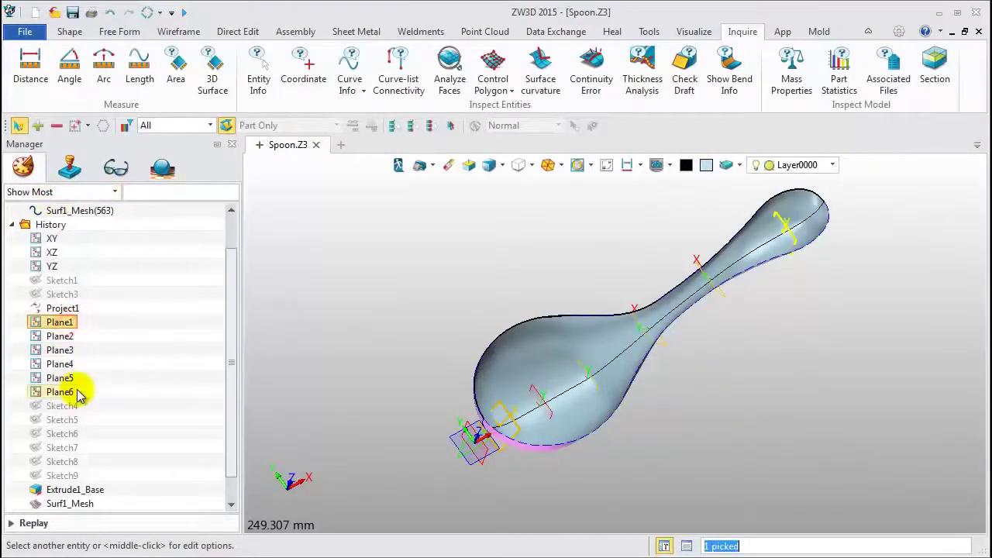
{"action": "left_click", "coordinate": [69, 394], "text": "shift"}
{"action": "right_click", "coordinate": [69, 394]}
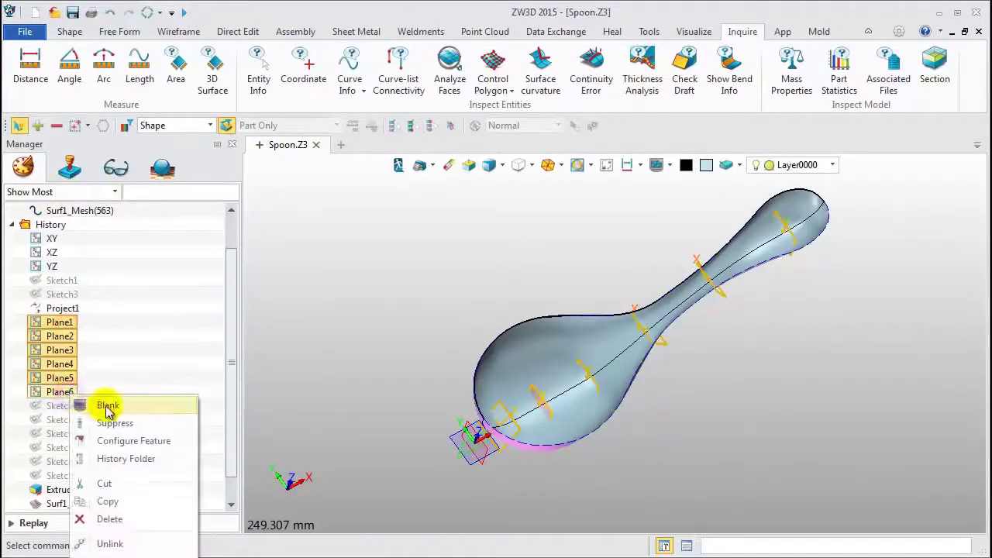
{"action": "left_click", "coordinate": [106, 405]}
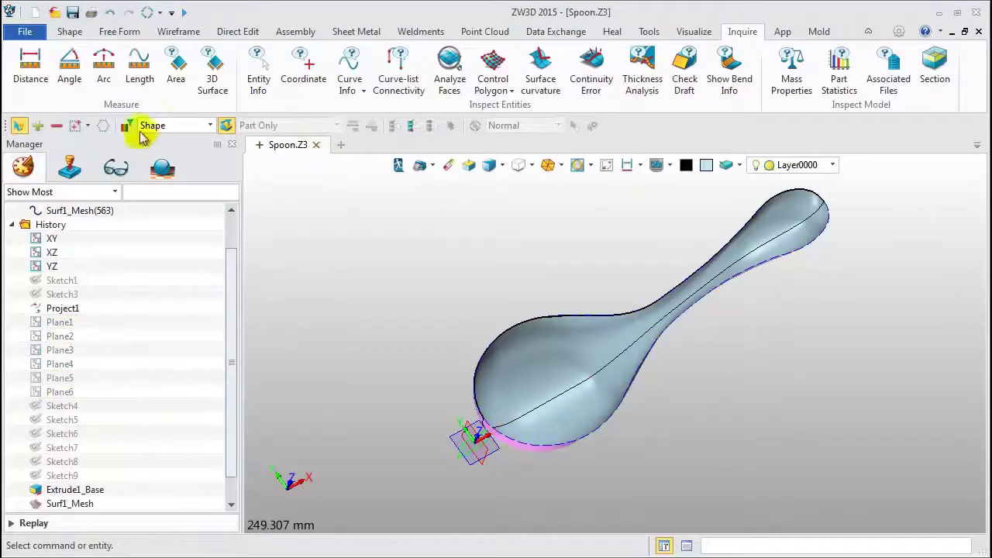
- Shell the spoon surface into a solid with thickness -1.5
{"action": "left_click", "coordinate": [69, 32]}
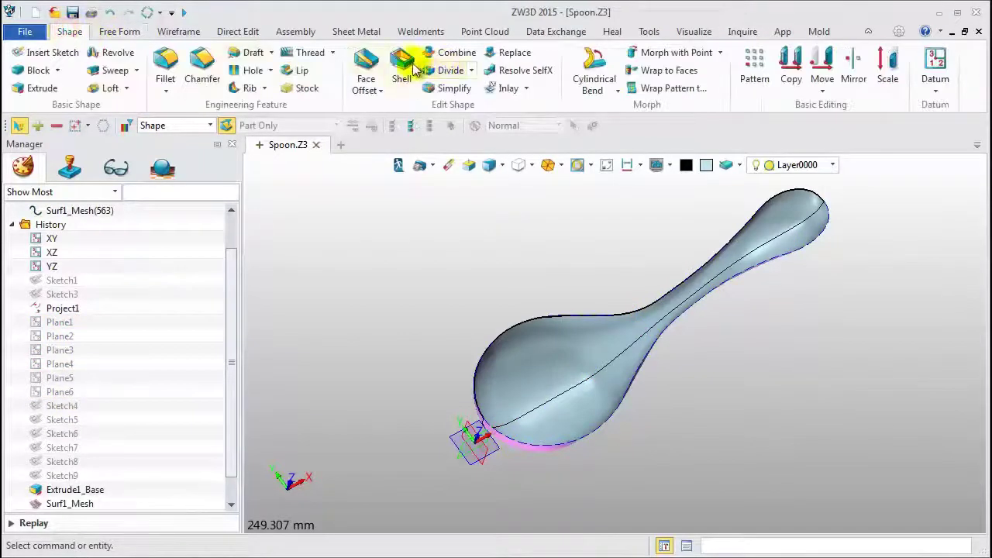
{"action": "left_click", "coordinate": [411, 67]}
{"action": "left_click", "coordinate": [531, 343]}
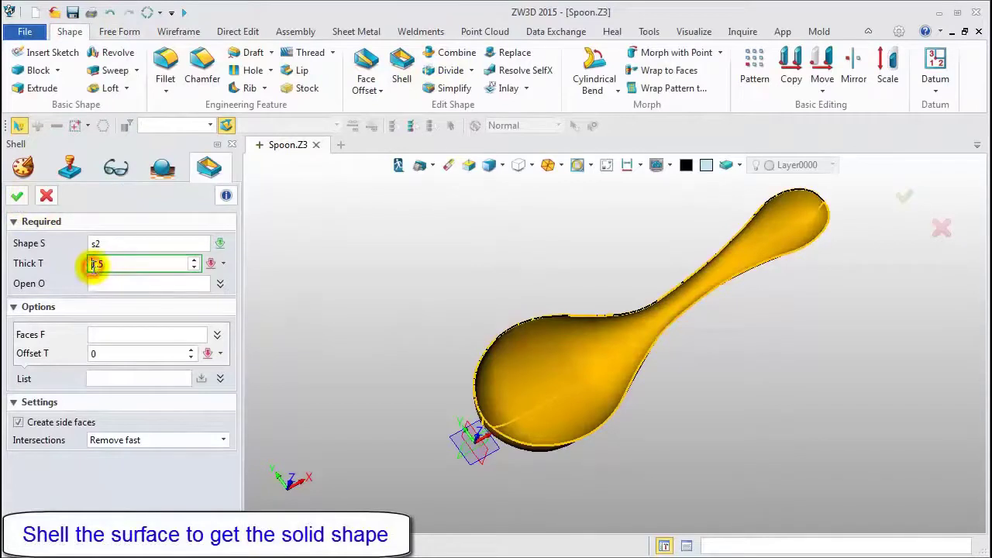
{"action": "left_click", "coordinate": [21, 197]}
- Colour the shelled spoon yellow
{"action": "left_click", "coordinate": [763, 235]}
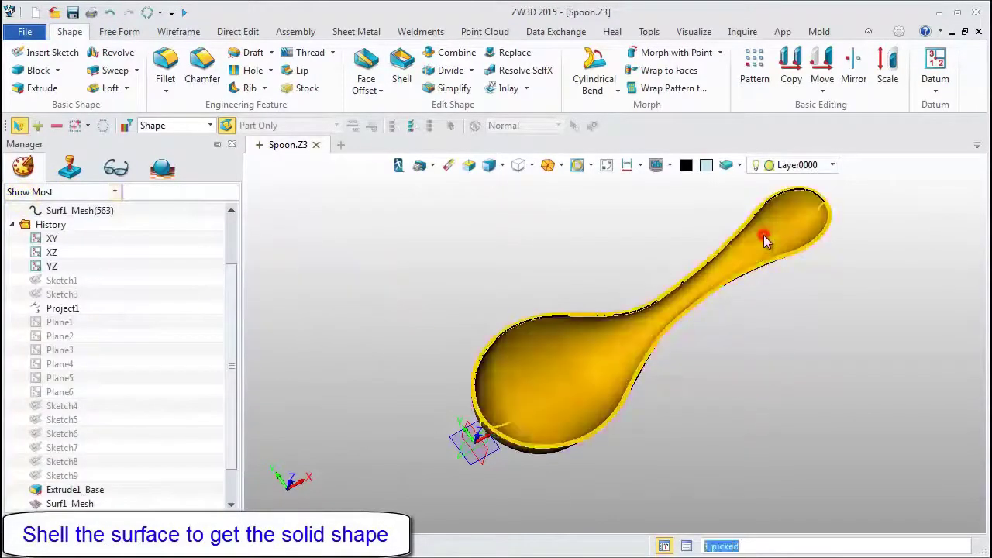
{"action": "left_click", "coordinate": [707, 169]}
{"action": "left_click", "coordinate": [767, 193]}
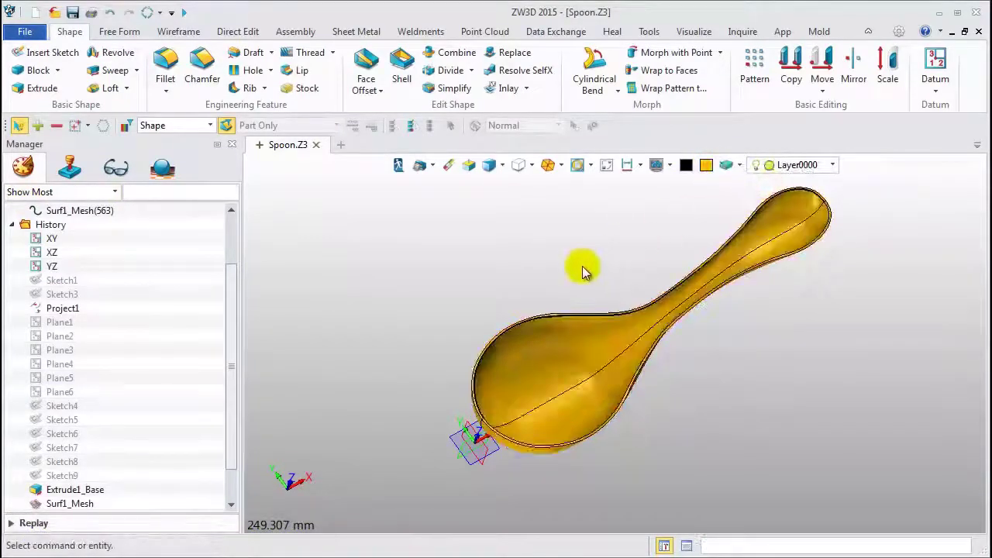
{"action": "middle_click_drag", "start_coordinate": [581, 271], "coordinate": [575, 259]}
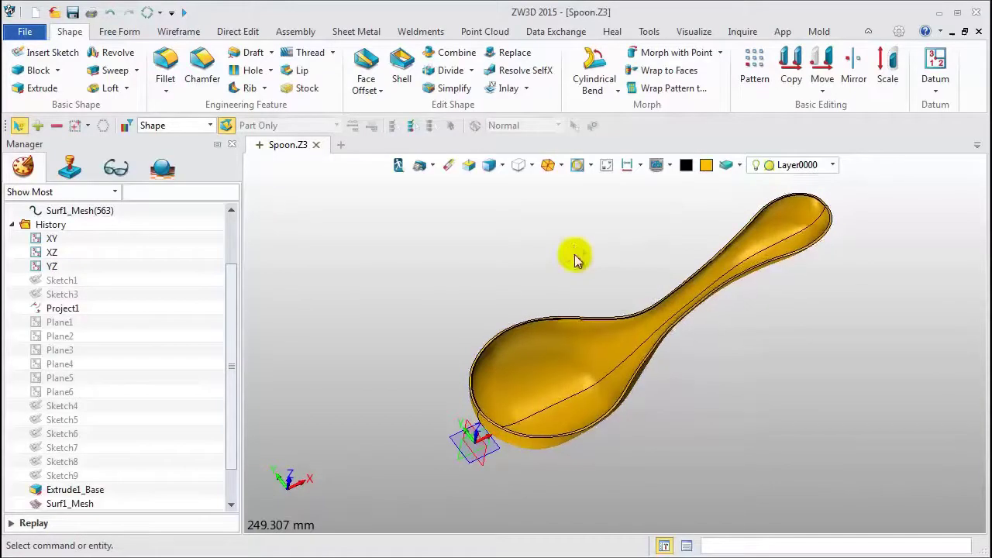
{"action": "middle_click_drag", "start_coordinate": [671, 271], "coordinate": [612, 259]}
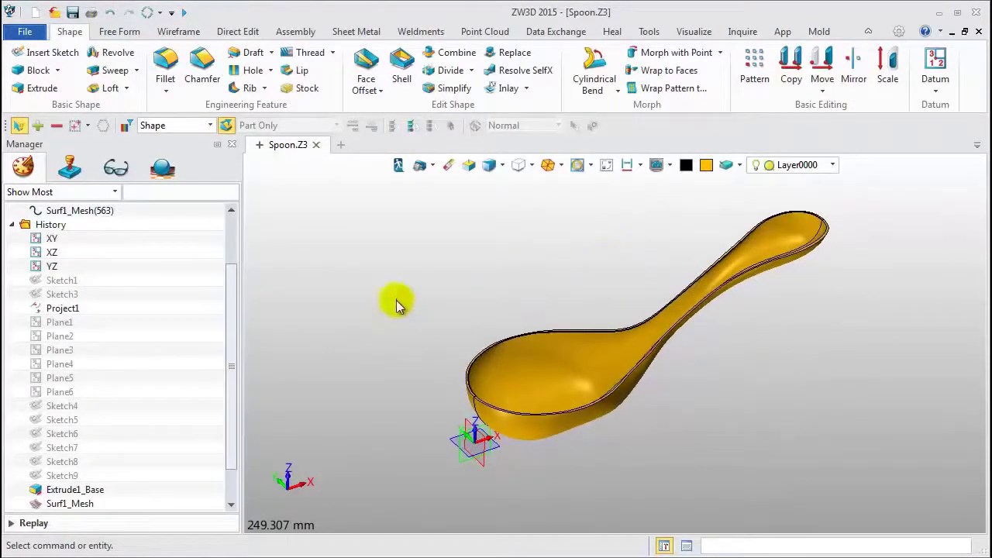
{"action": "left_click_drag", "start_coordinate": [228, 313], "coordinate": [107, 281]}
{"action": "left_click", "coordinate": [11, 254]}
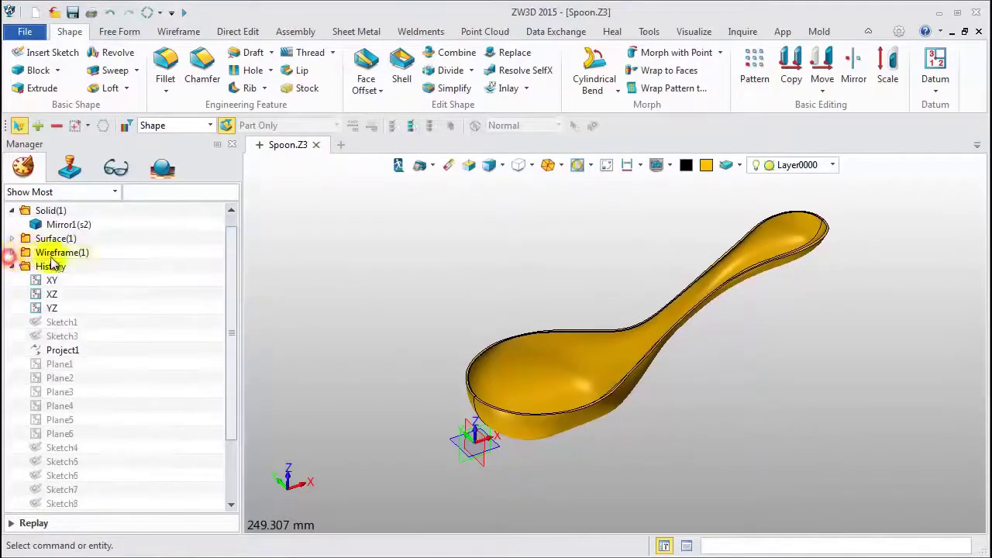
{"action": "left_click_drag", "start_coordinate": [232, 295], "coordinate": [230, 364]}
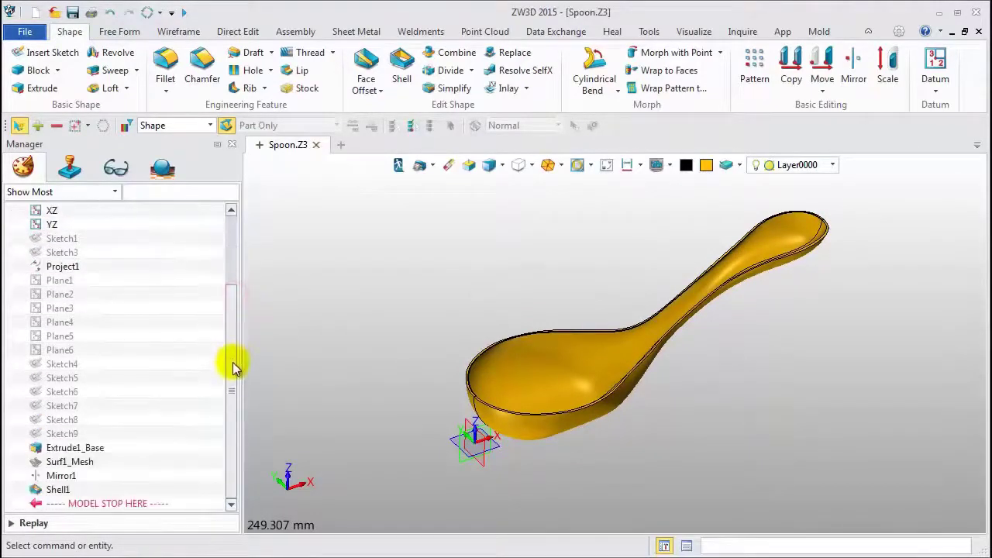